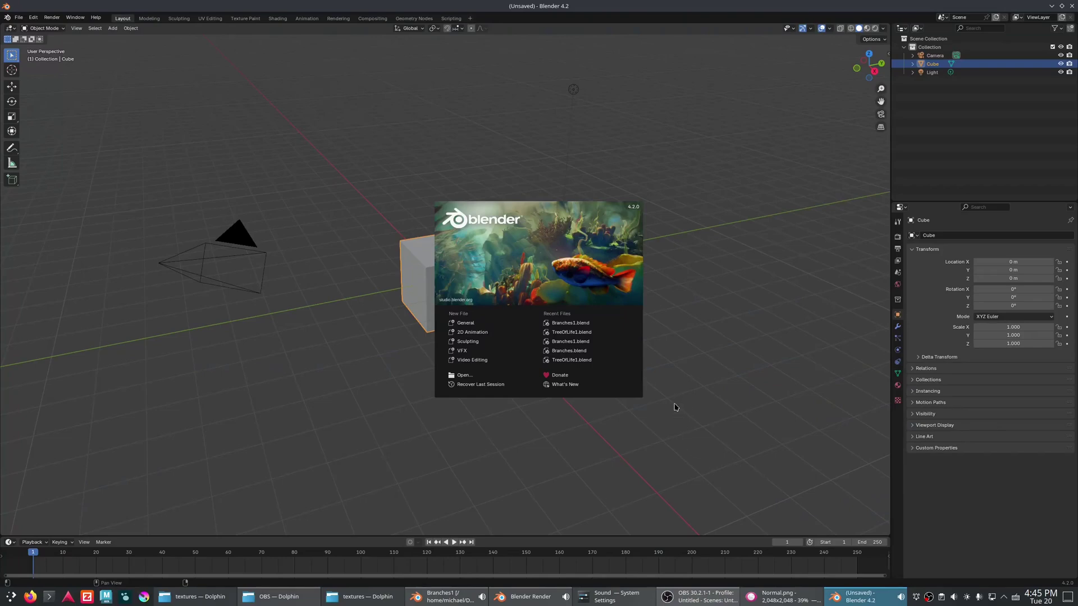
# Delete the default cube and light, and clear the camera's location, rotation and scale.
pyautogui.click(649, 420)
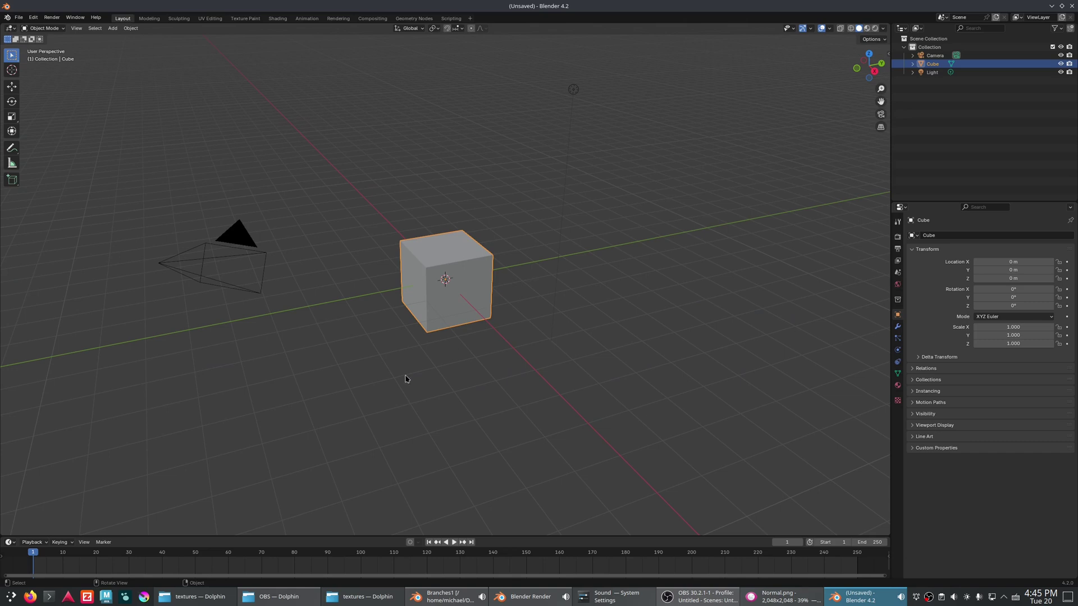
pyautogui.press('Delete')
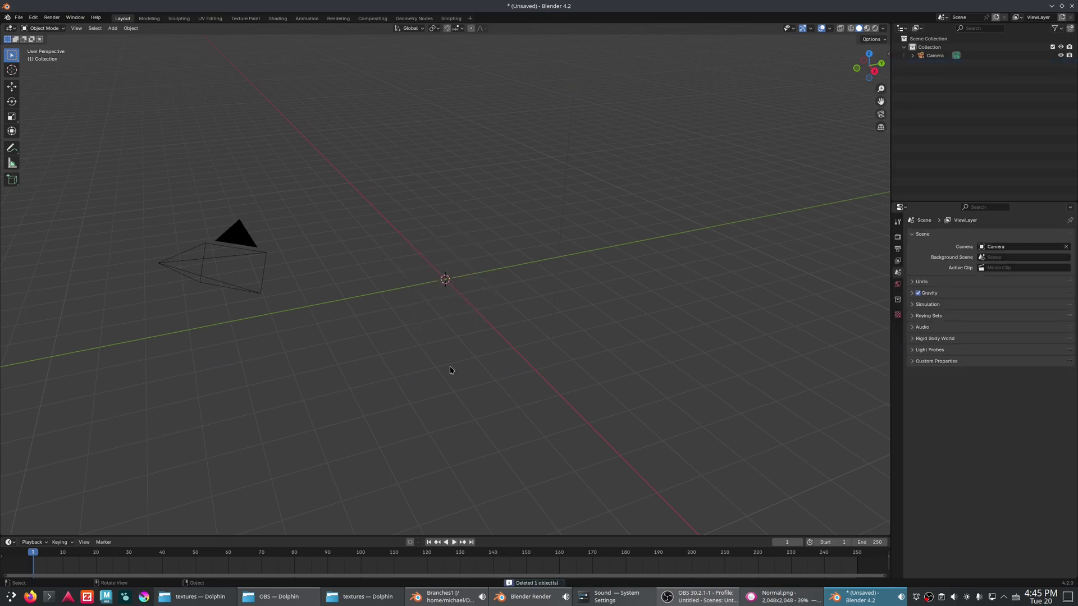
pyautogui.press('a')
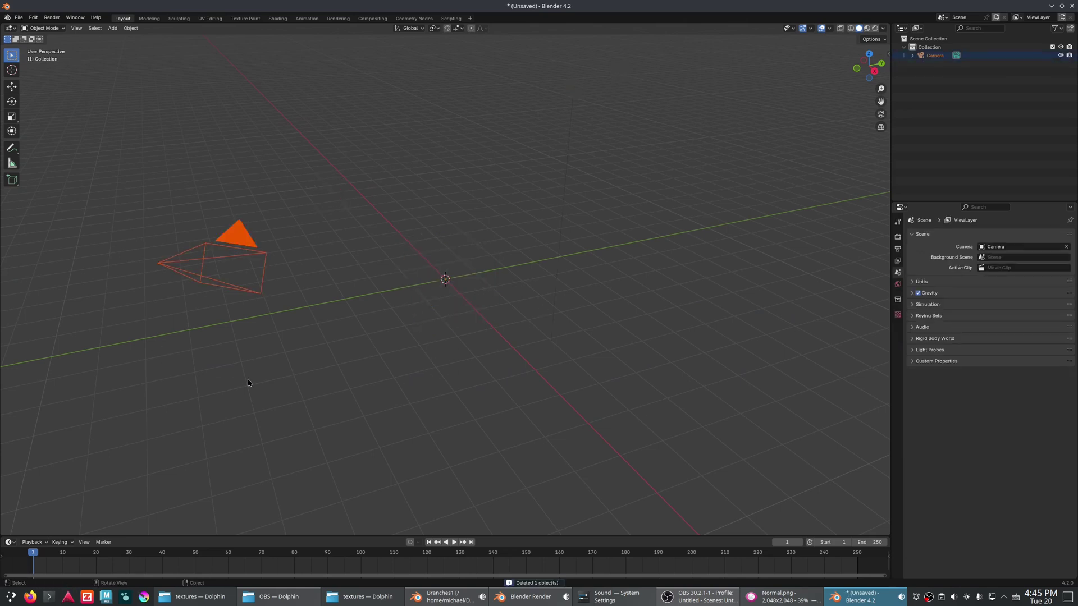
pyautogui.hotkey('alt', 'g')
pyautogui.hotkey('alt', 'r')
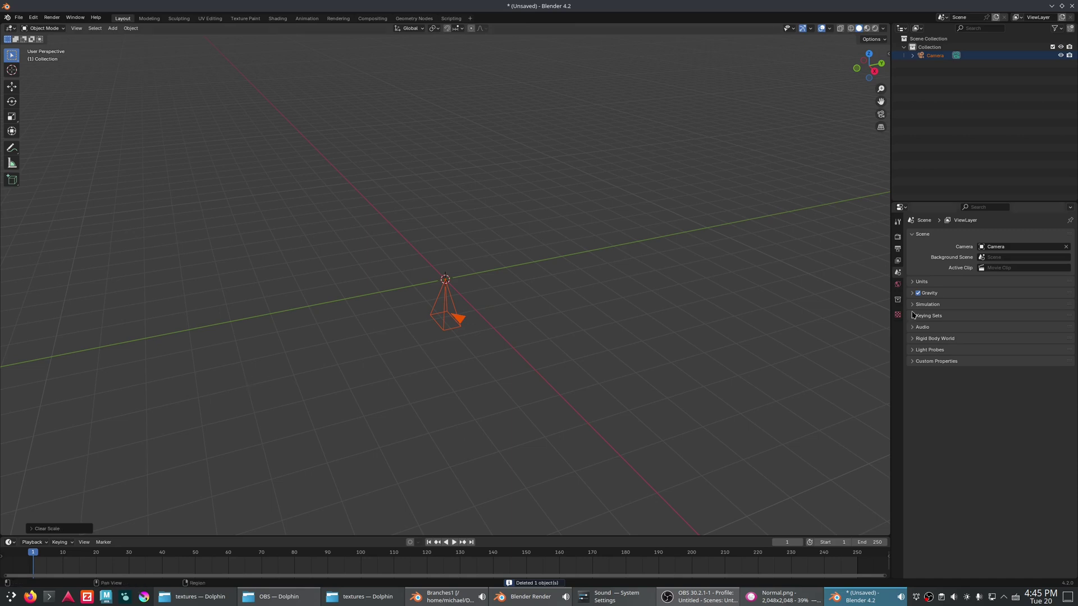
pyautogui.scroll(6, 601, 378)
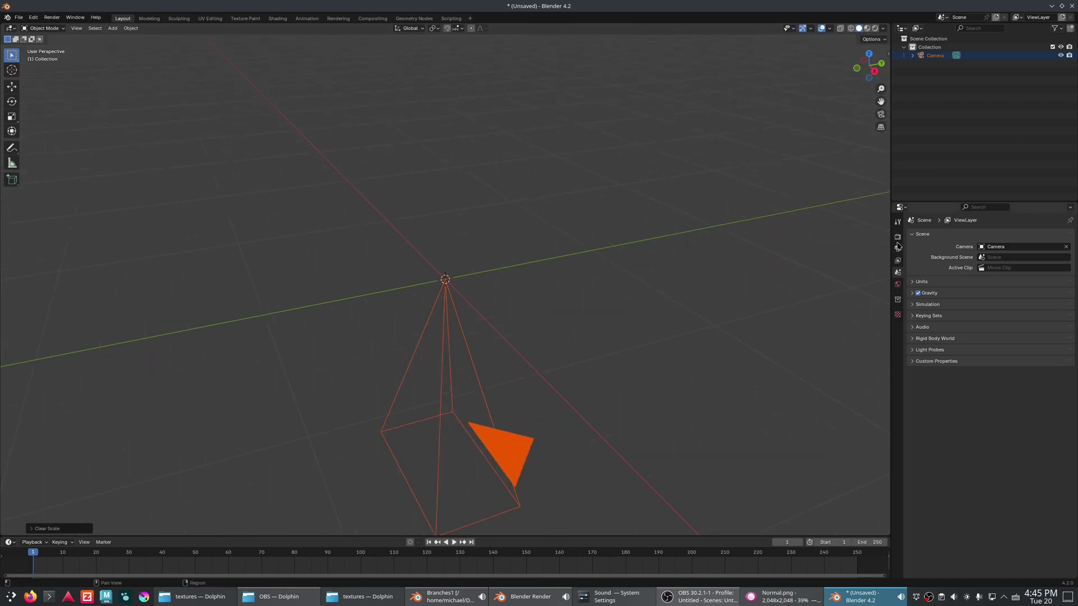
pyautogui.click(436, 462)
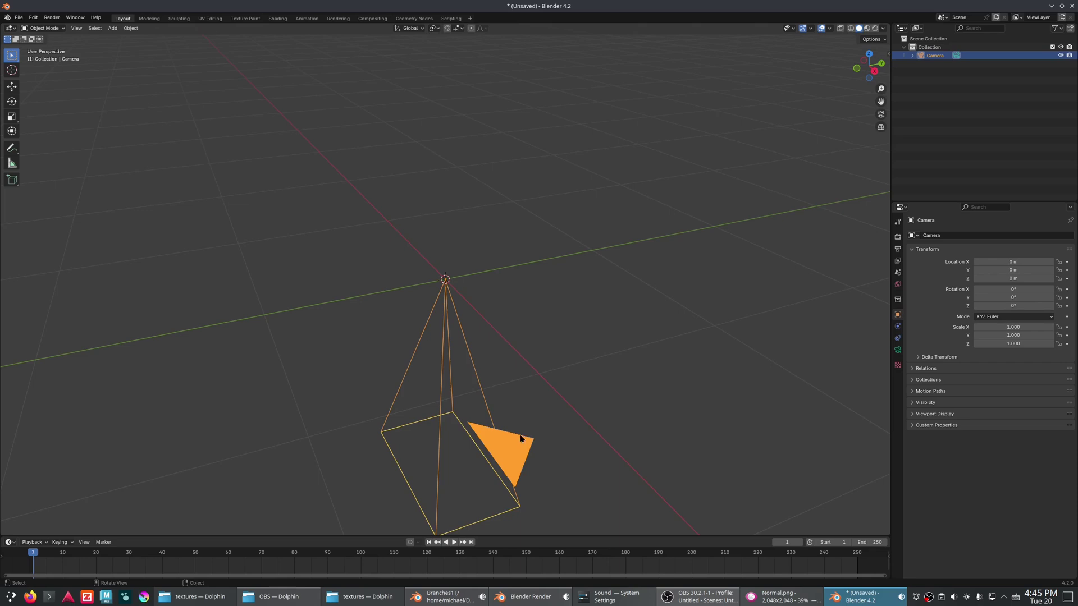
# Set the scene's render engine to Cycles.
pyautogui.click(897, 237)
pyautogui.click(1005, 235)
pyautogui.click(1005, 247)
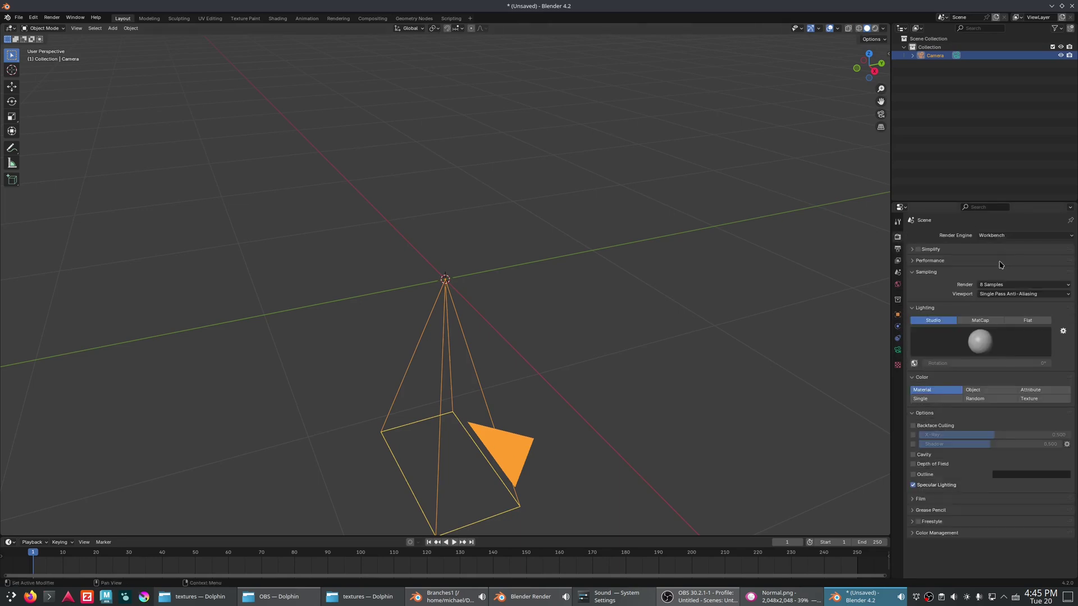
pyautogui.click(1005, 235)
pyautogui.click(1002, 252)
pyautogui.click(1001, 256)
pyautogui.click(995, 280)
# Set the output resolution to 1024 × 1024 px at 200%.
pyautogui.click(897, 249)
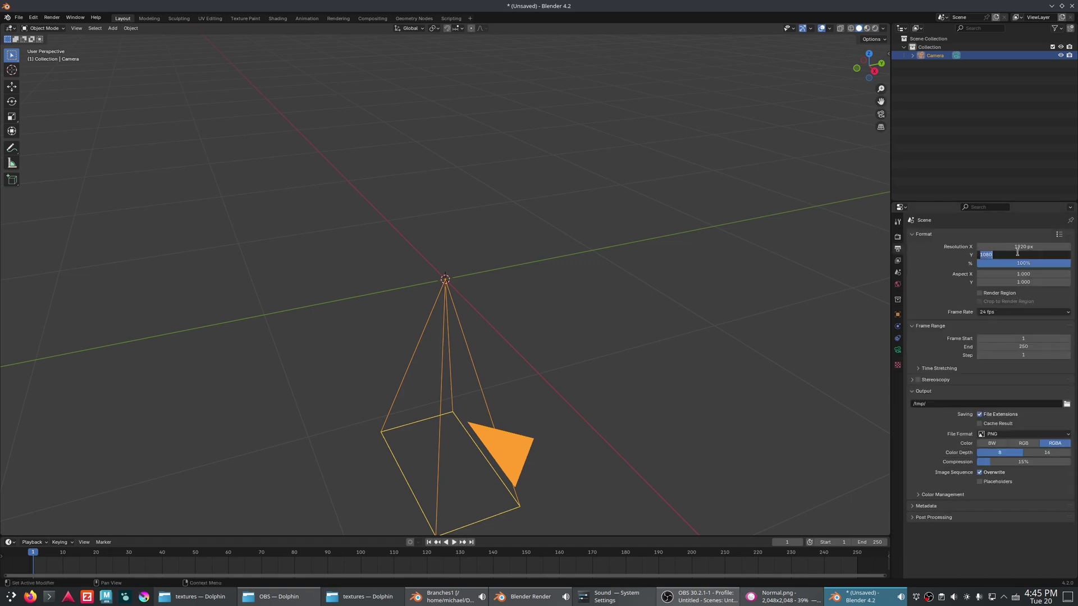
pyautogui.click(1011, 247)
pyautogui.write('1024')
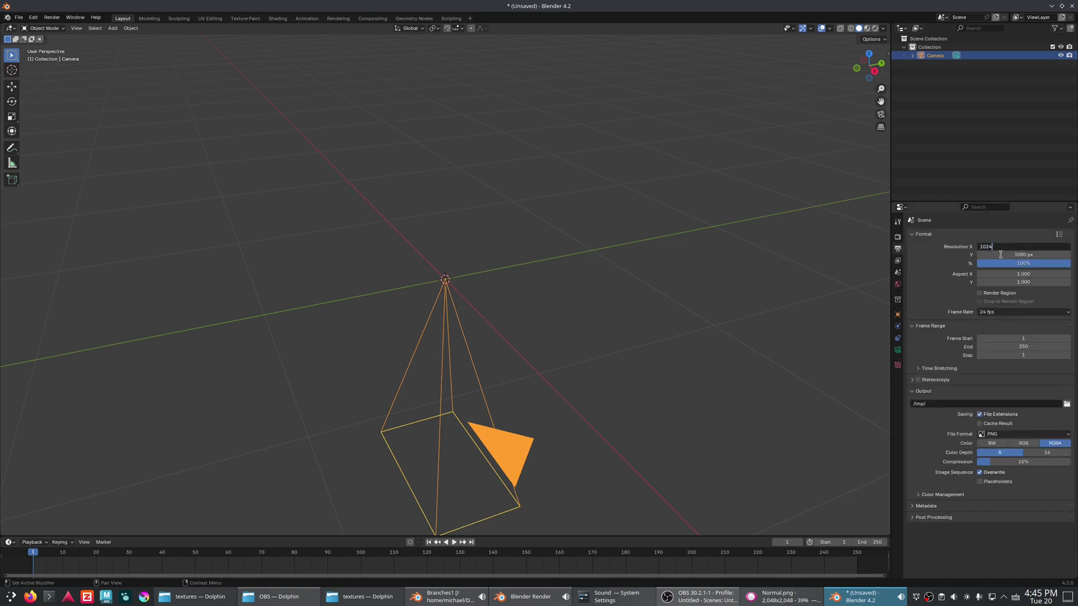
pyautogui.click(1010, 255)
pyautogui.write('1024')
pyautogui.press('Return')
pyautogui.click(1021, 264)
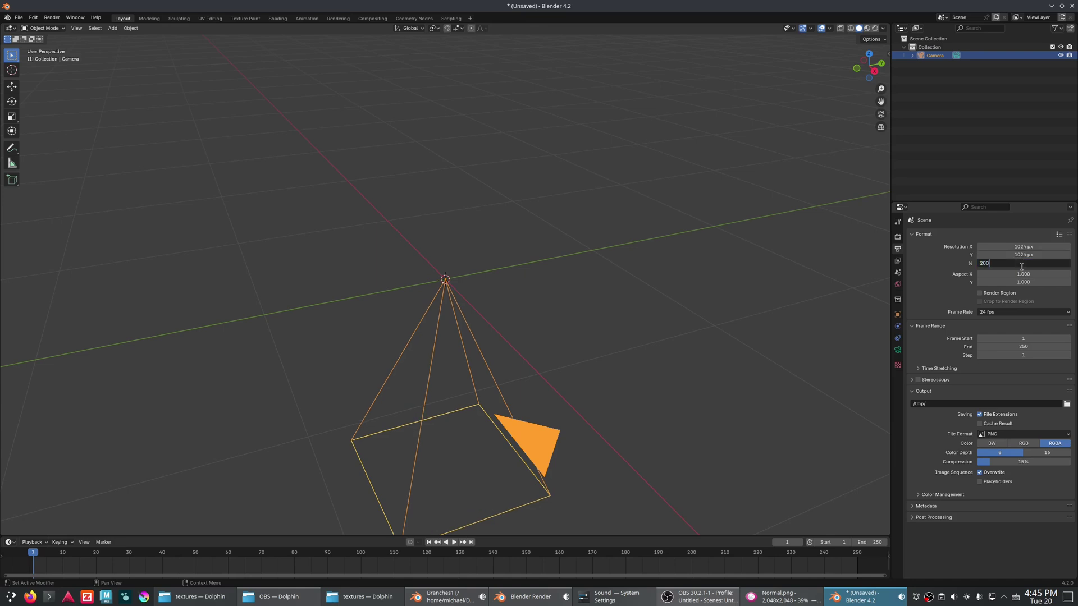
pyautogui.press('Return')
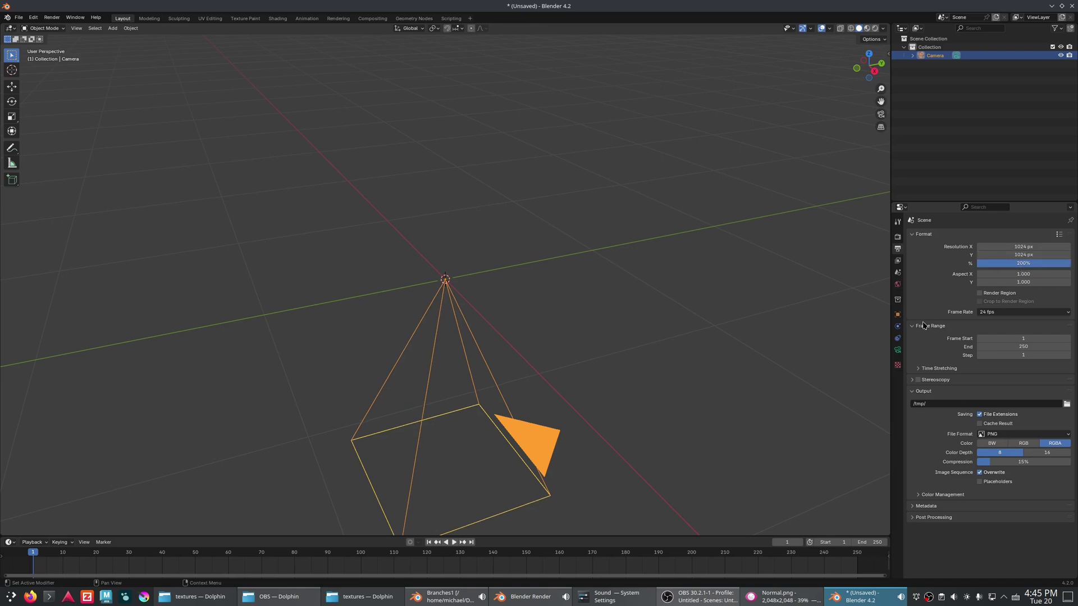
# Change the camera's lens type to Orthographic with an orthographic scale of 1.
pyautogui.click(897, 349)
pyautogui.click(971, 250)
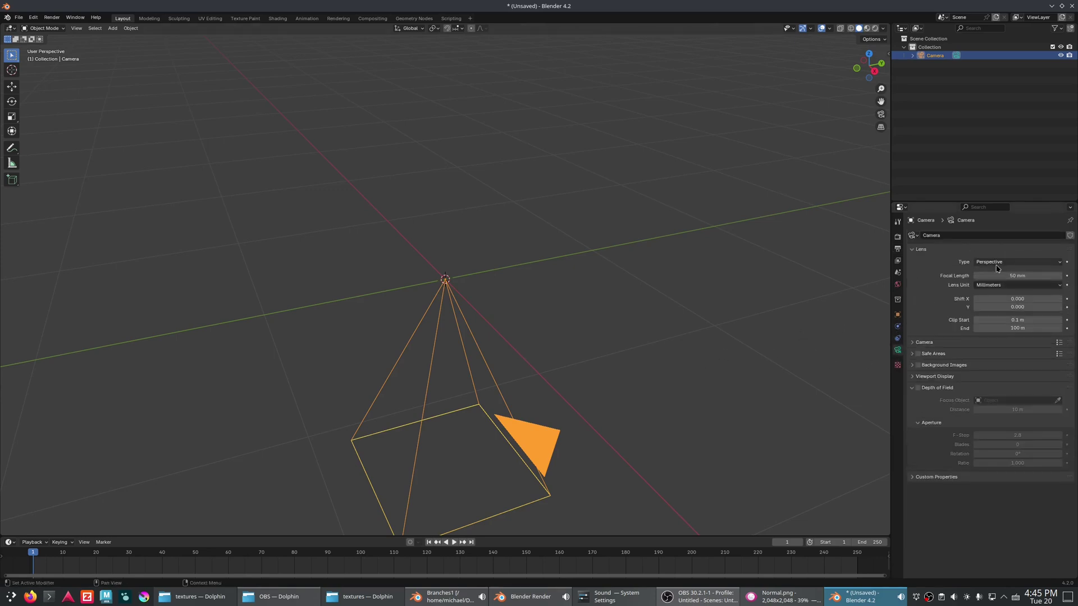
pyautogui.click(1017, 262)
pyautogui.click(1005, 284)
pyautogui.click(1006, 277)
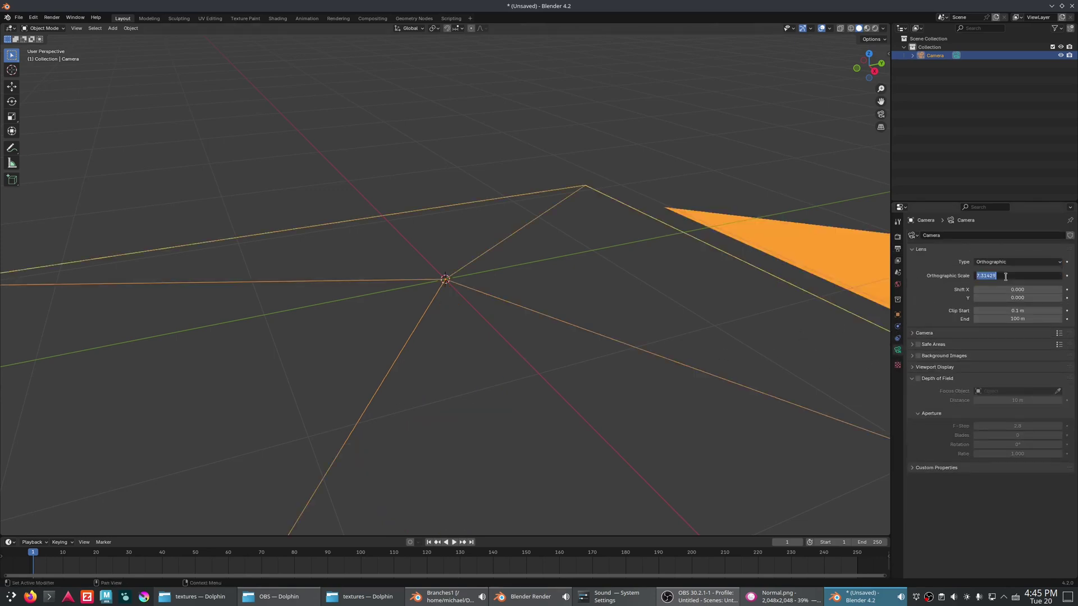
pyautogui.write('1')
pyautogui.press('Return')
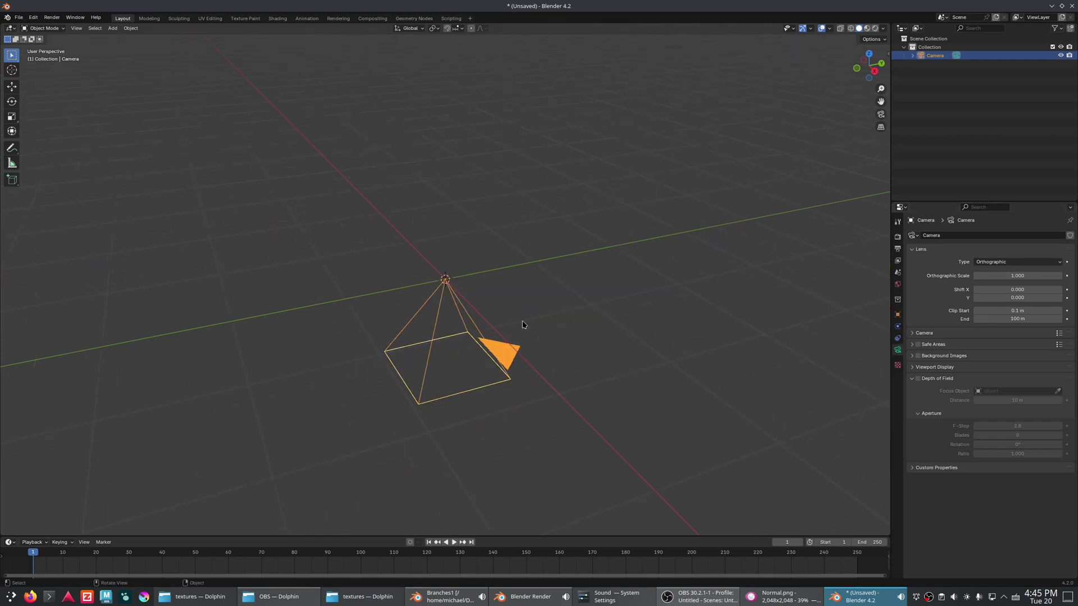
# Move the camera up 5 m along the global Z axis.
pyautogui.write('gz')
pyautogui.write('5')
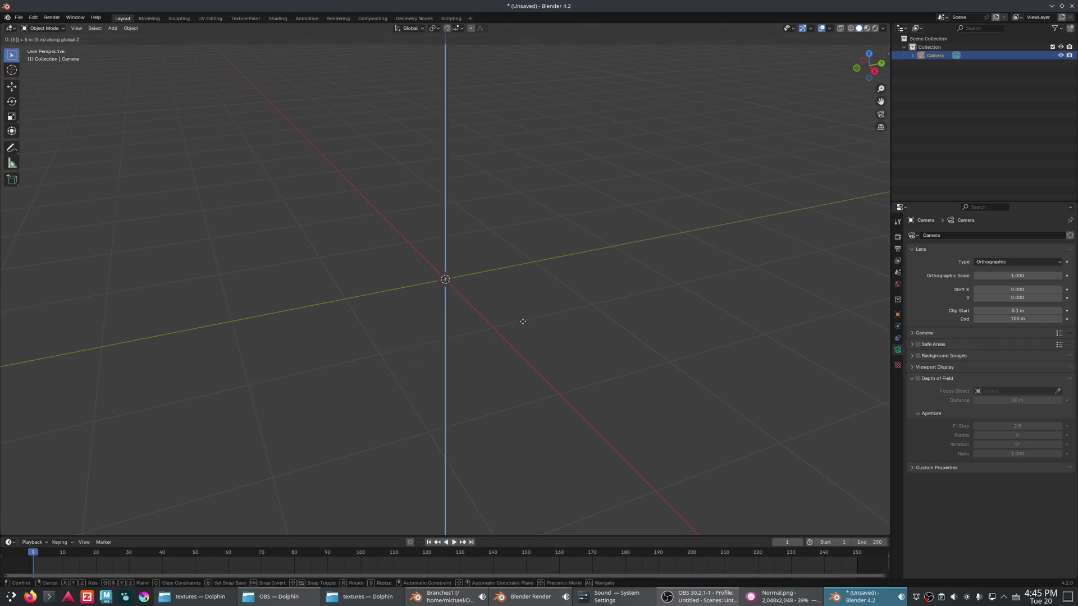
pyautogui.press('Return')
# Add a mesh plane at the world origin with a size of 1 m.
pyautogui.scroll(-8, 549, 305)
pyautogui.hotkey('shift', 'a')
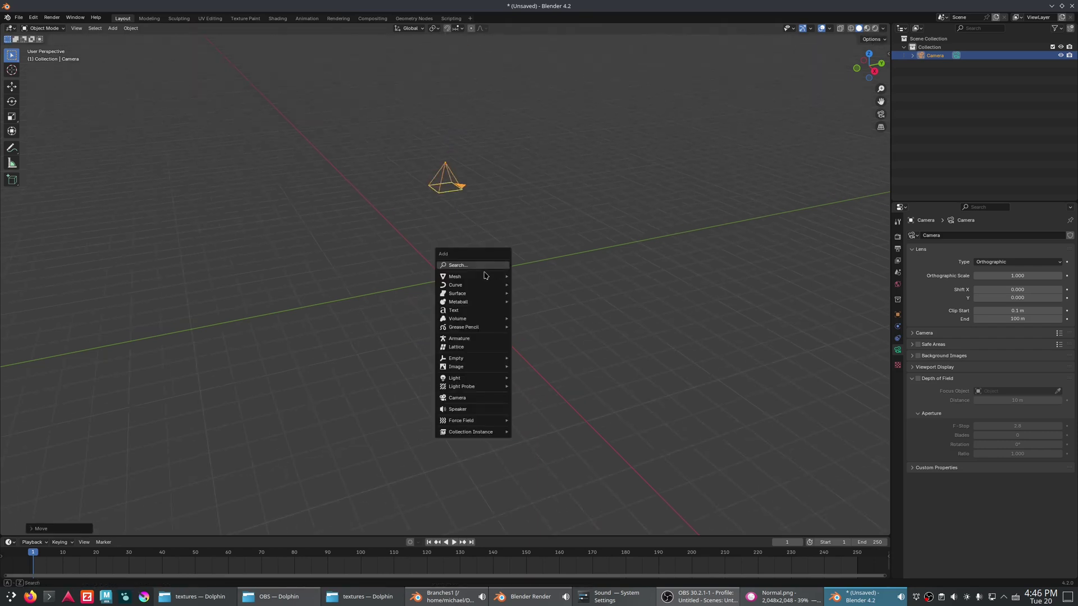
pyautogui.moveTo(488, 276)
pyautogui.click(539, 276)
pyautogui.click(34, 529)
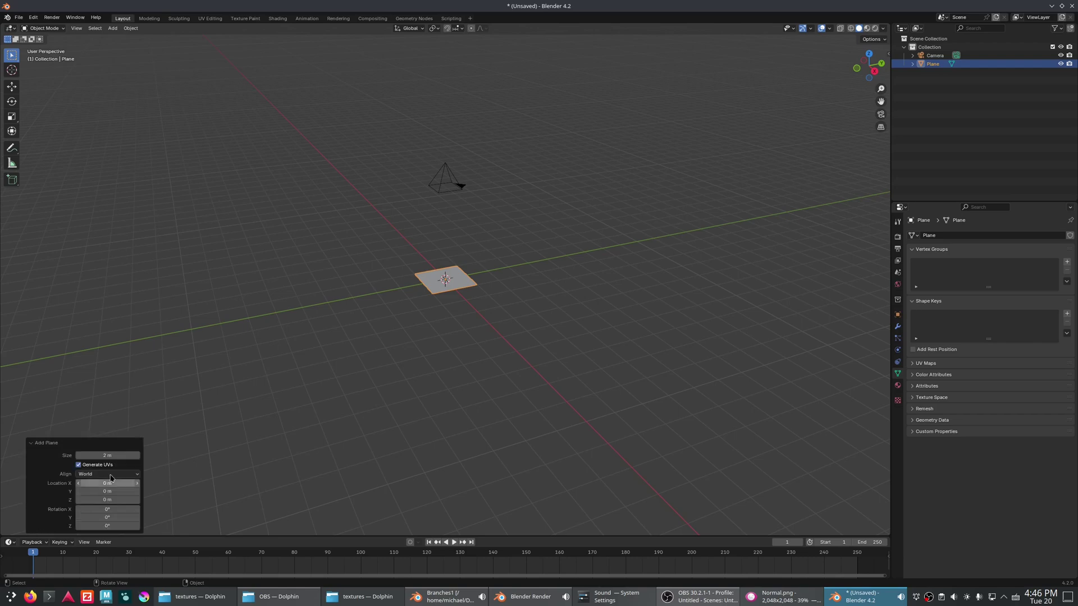
pyautogui.click(102, 456)
pyautogui.write('1')
pyautogui.press('Return')
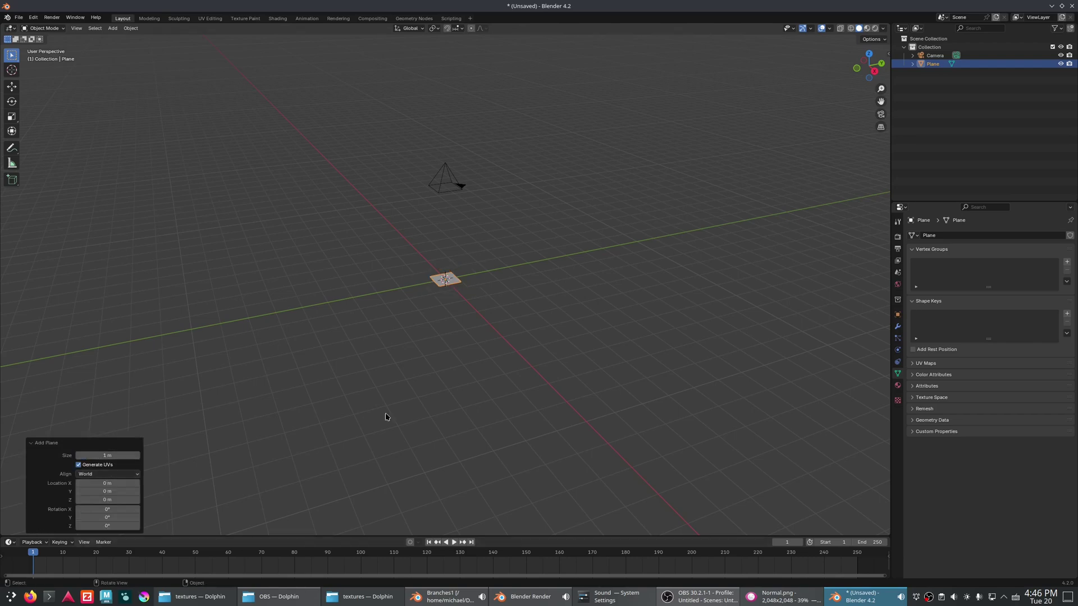
# Look through the camera to examine how the plane fits the camera's square frame.
pyautogui.scroll(8, 400, 396)
pyautogui.press('KP_7')
pyautogui.press('KP_0')
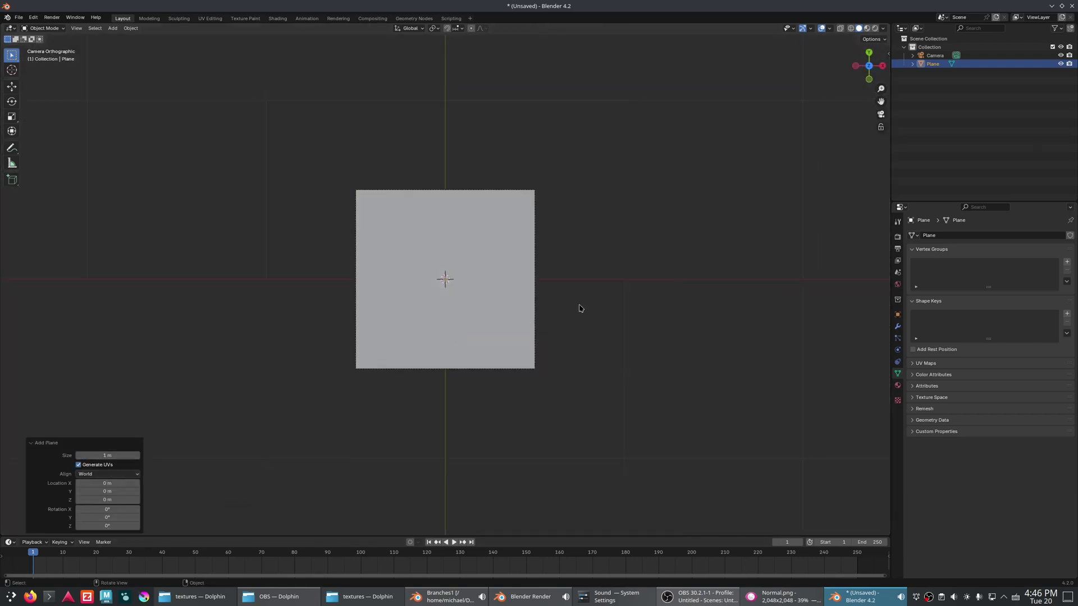
pyautogui.scroll(3, 573, 275)
pyautogui.moveTo(606, 315); pyautogui.dragTo(571, 227, button='middle')
pyautogui.scroll(-7, 580, 246)
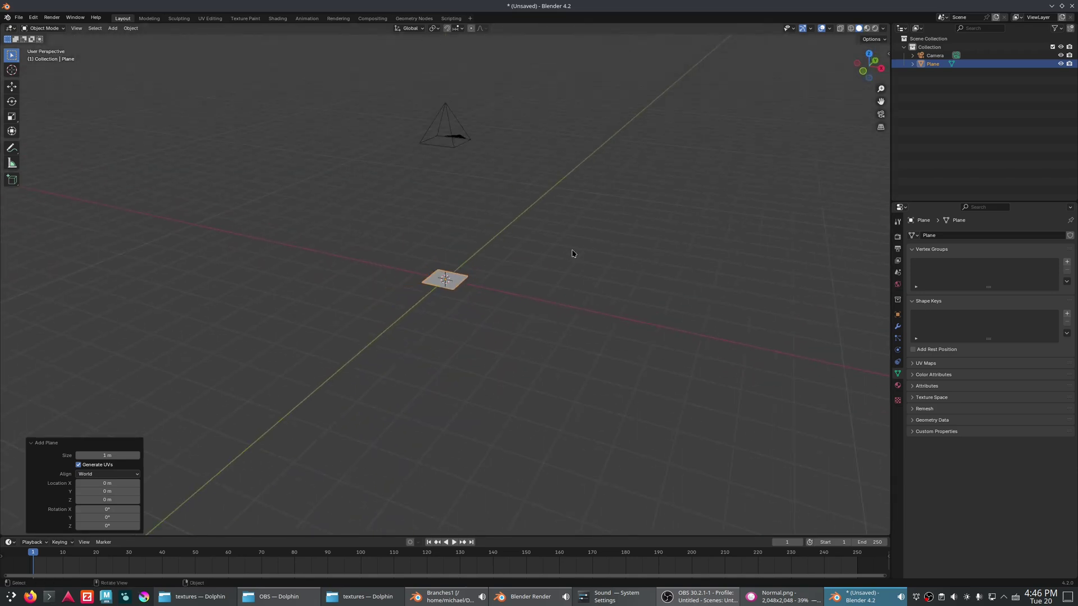
pyautogui.press('KP_0')
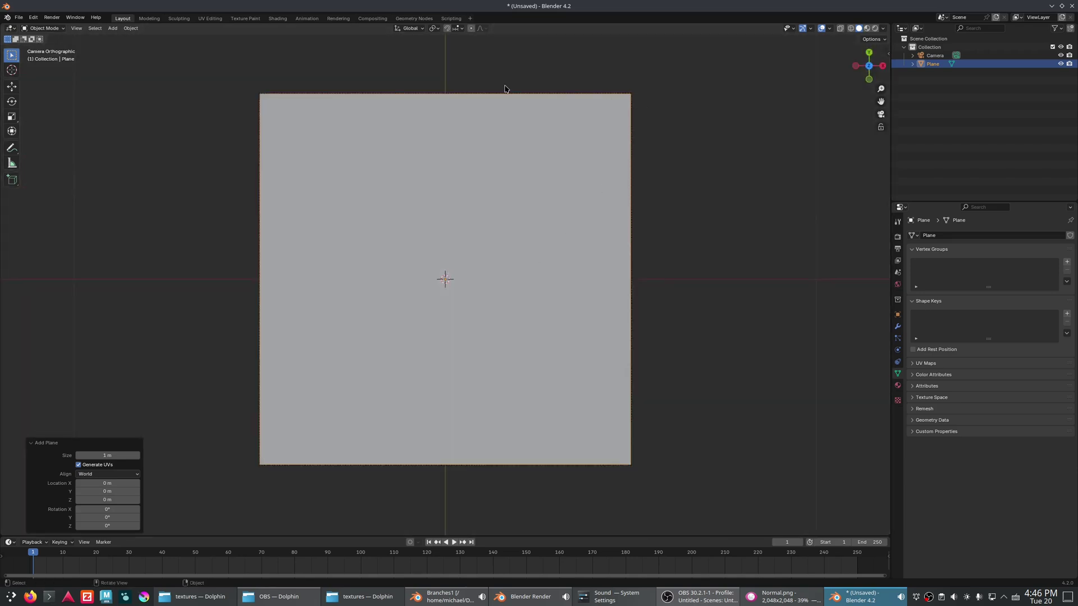
pyautogui.scroll(-4, 595, 388)
pyautogui.scroll(6, 444, 407)
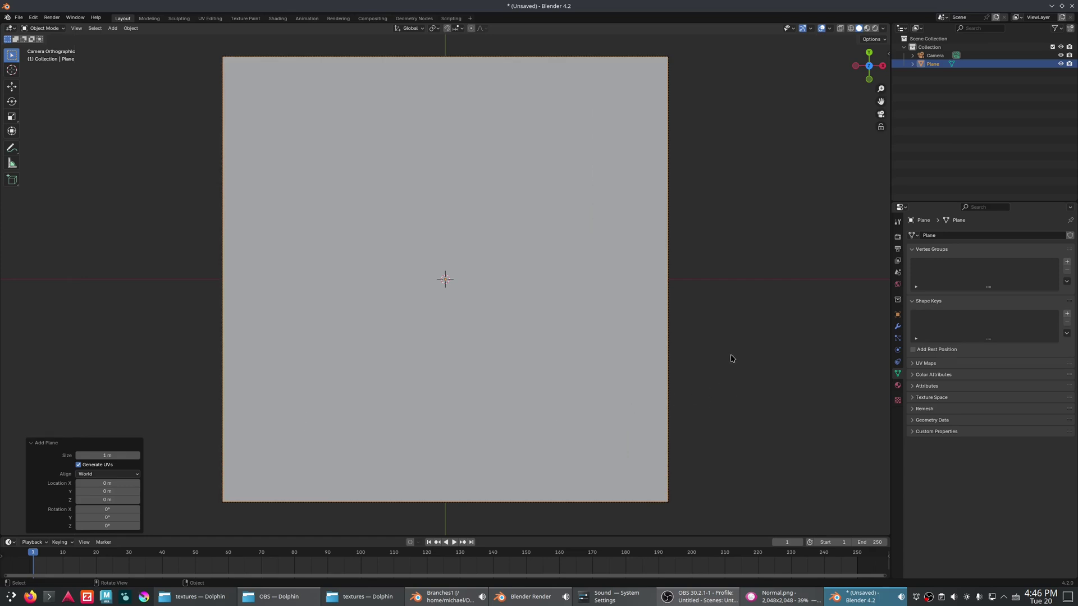
pyautogui.click(881, 29)
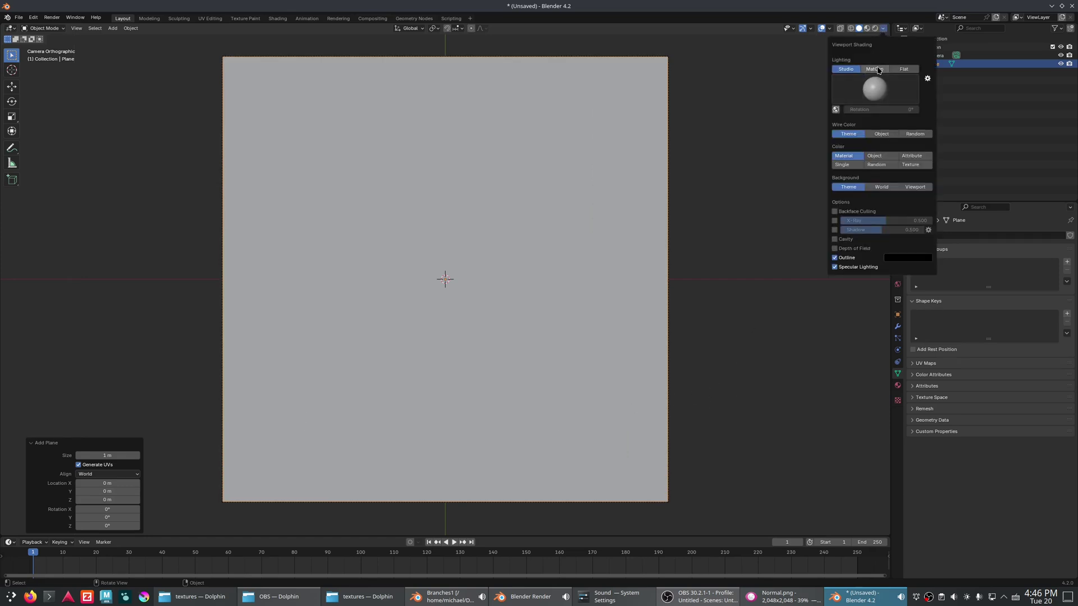
# Add a UV sphere at the plane's centre, scale it to about 0.133 and shade it smooth.
pyautogui.moveTo(702, 224); pyautogui.dragTo(522, 279, button='middle')
pyautogui.scroll(4, 514, 281)
pyautogui.hotkey('shift', 'a')
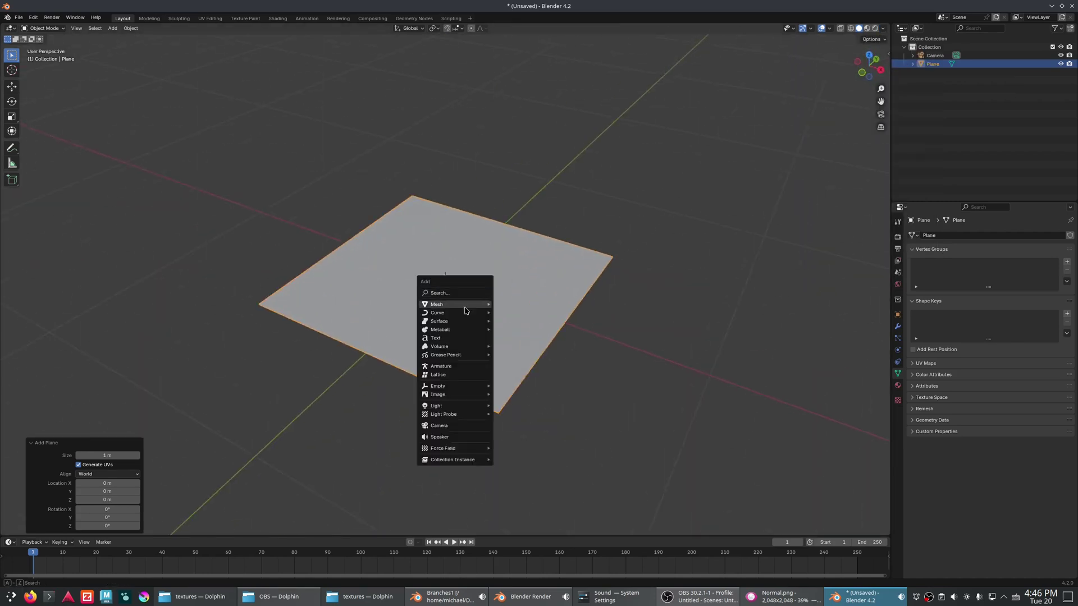
pyautogui.moveTo(464, 306)
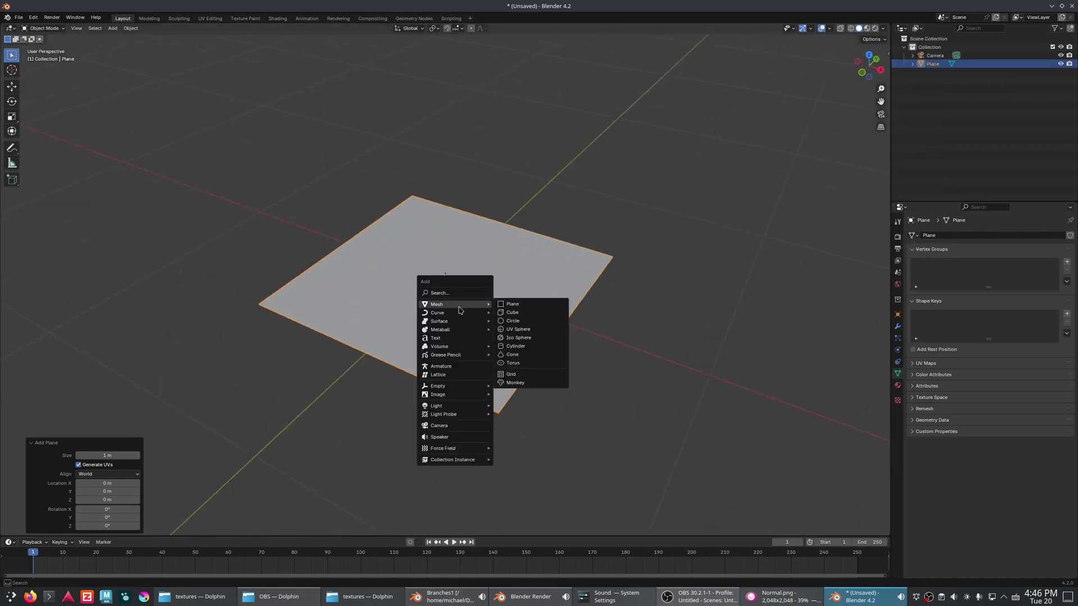
pyautogui.click(523, 330)
pyautogui.press('s')
pyautogui.click(500, 305)
pyautogui.click(130, 28)
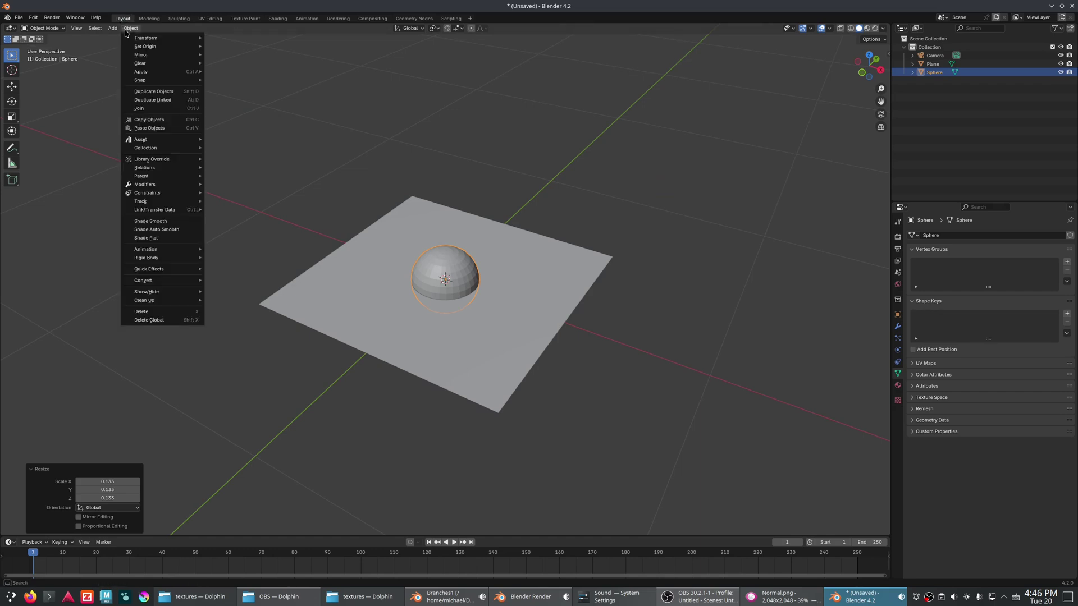
pyautogui.click(163, 221)
# Set the solid viewport's lighting to MatCap and choose the rainbow-coloured normal matcap.
pyautogui.click(866, 28)
pyautogui.click(858, 28)
pyautogui.click(883, 28)
pyautogui.click(874, 68)
pyautogui.click(875, 88)
pyautogui.click(876, 123)
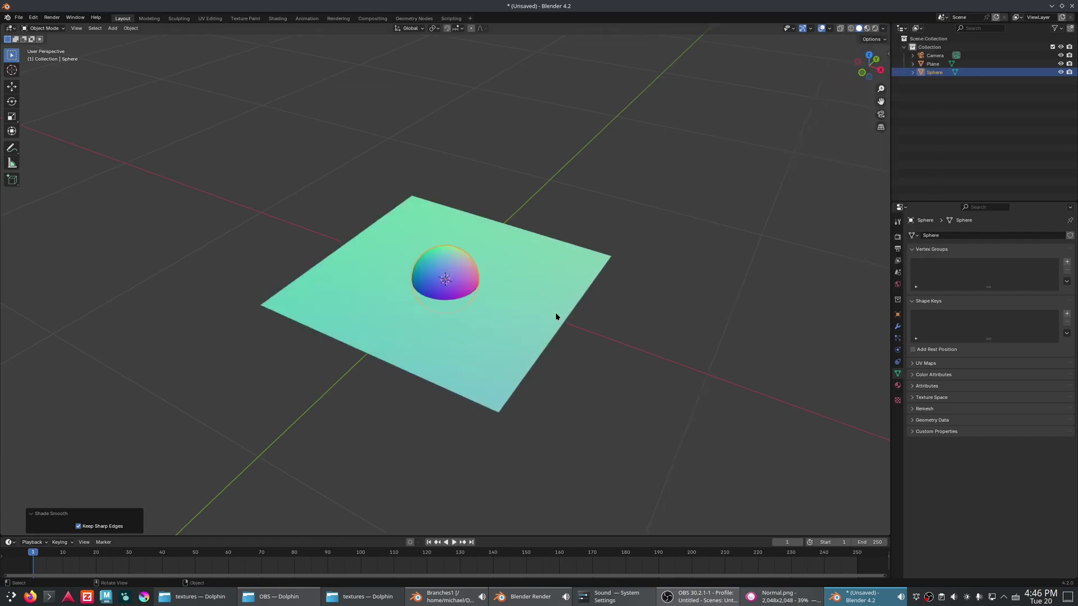
# Make a viewport render of the sphere and plane from the camera view, inspect it and close it.
pyautogui.press('KP_0')
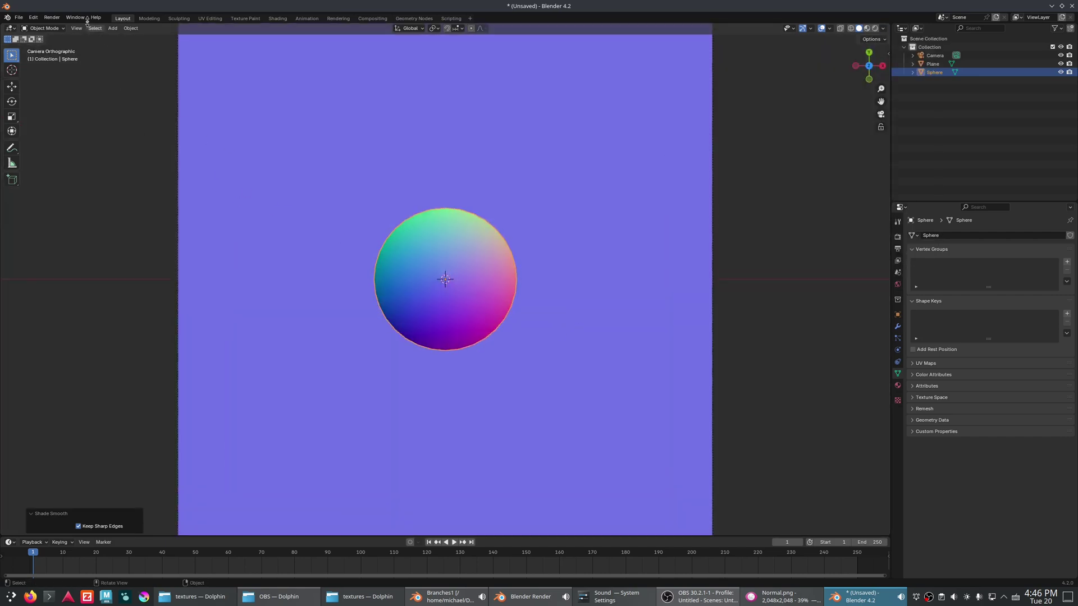
pyautogui.click(54, 19)
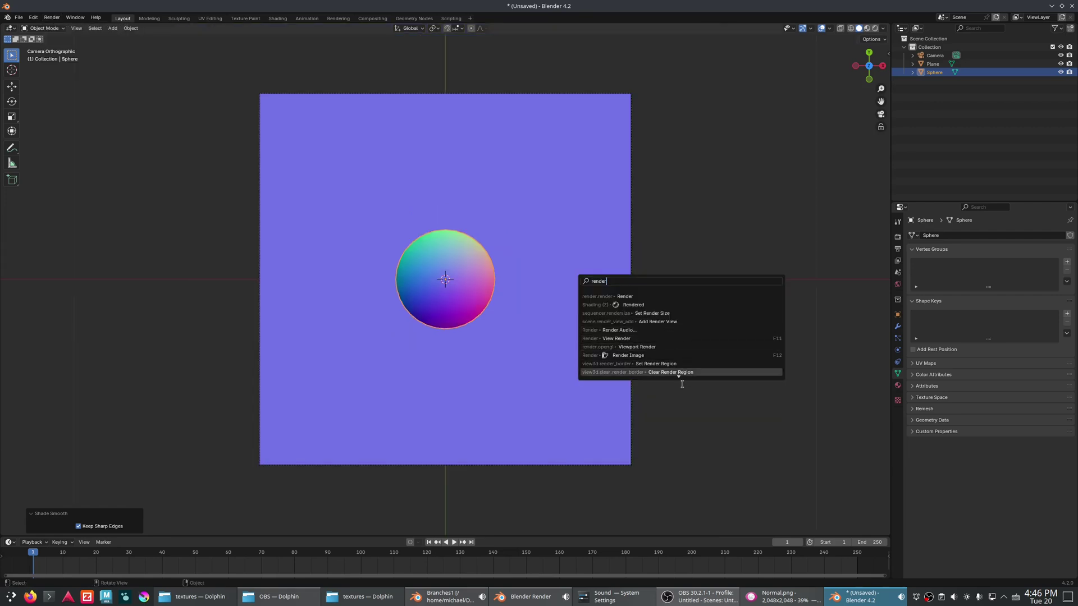
pyautogui.scroll(-1, 680, 376)
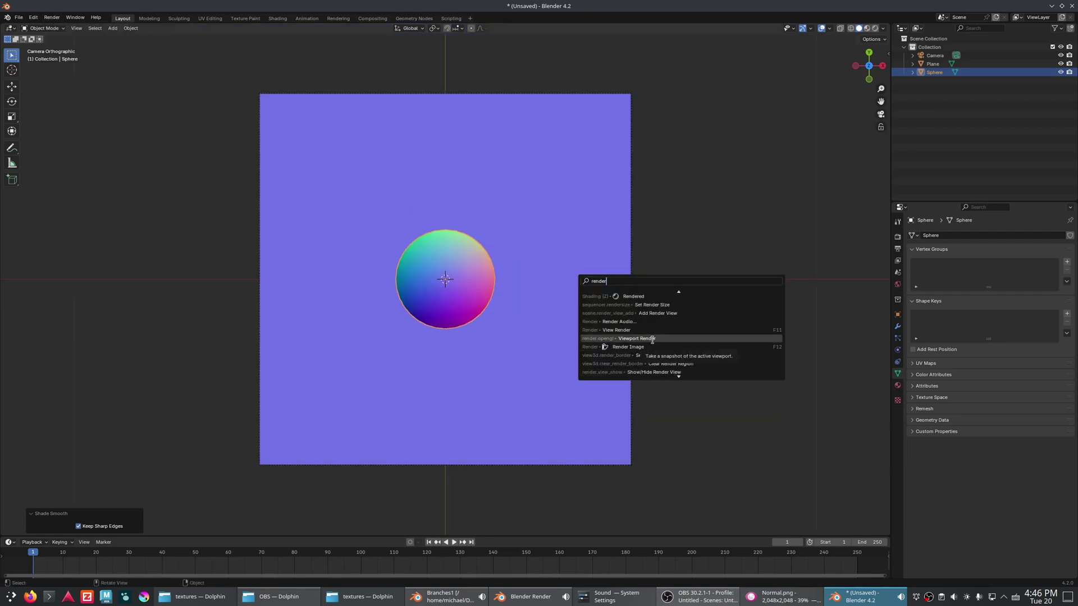
pyautogui.click(652, 339)
pyautogui.scroll(10, 658, 337)
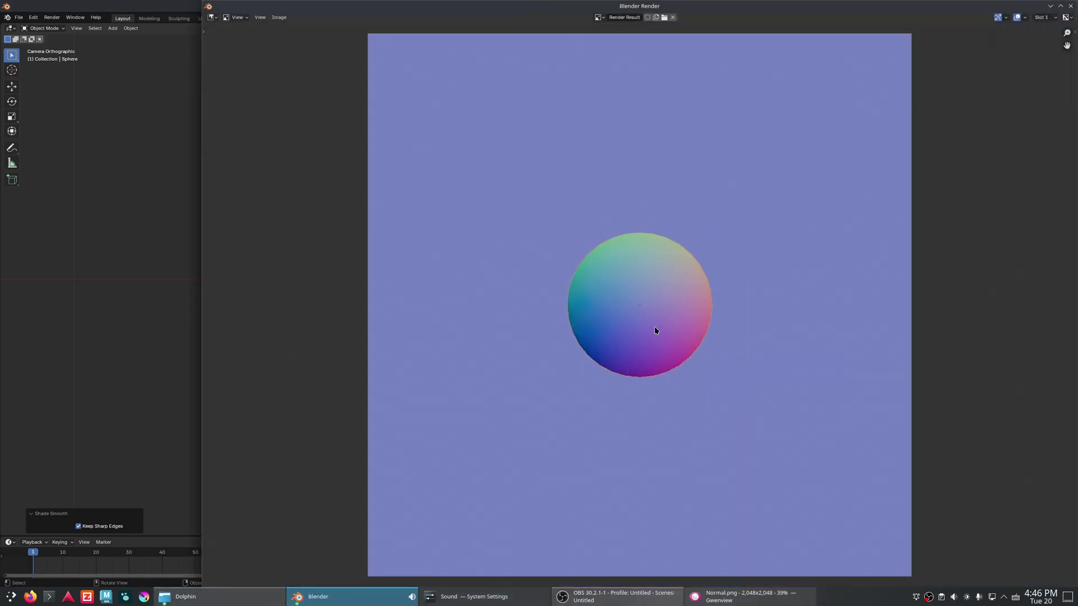
pyautogui.scroll(-1, 655, 284)
pyautogui.scroll(-5, 593, 215)
pyautogui.press('Escape')
# Hide the viewport overlays and gizmos, and set the colour management view transform to Standard.
pyautogui.click(820, 29)
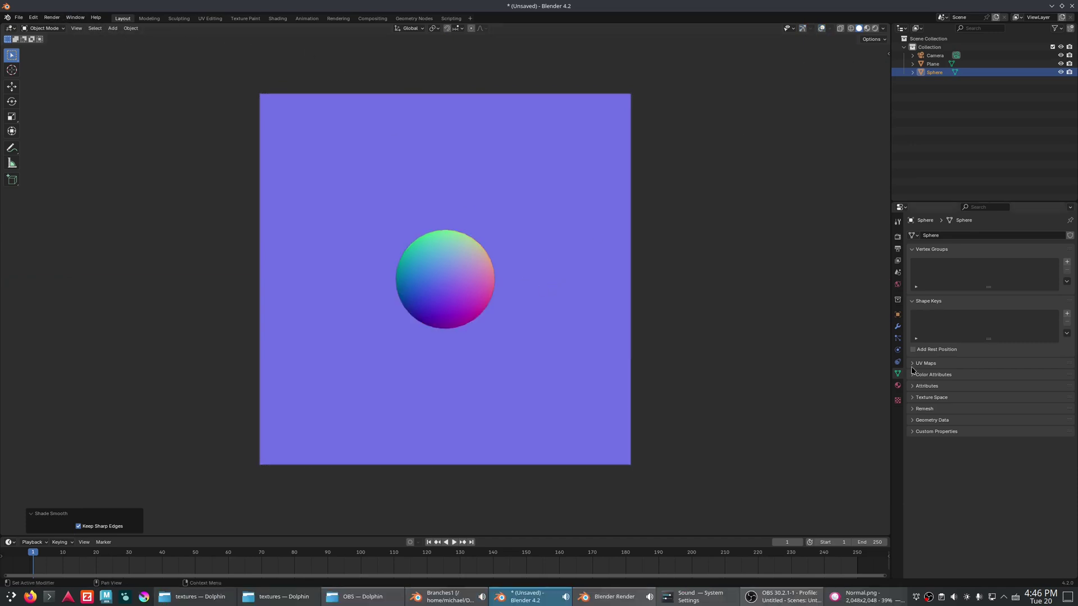
pyautogui.click(897, 236)
pyautogui.click(934, 546)
pyautogui.scroll(-3, 1044, 490)
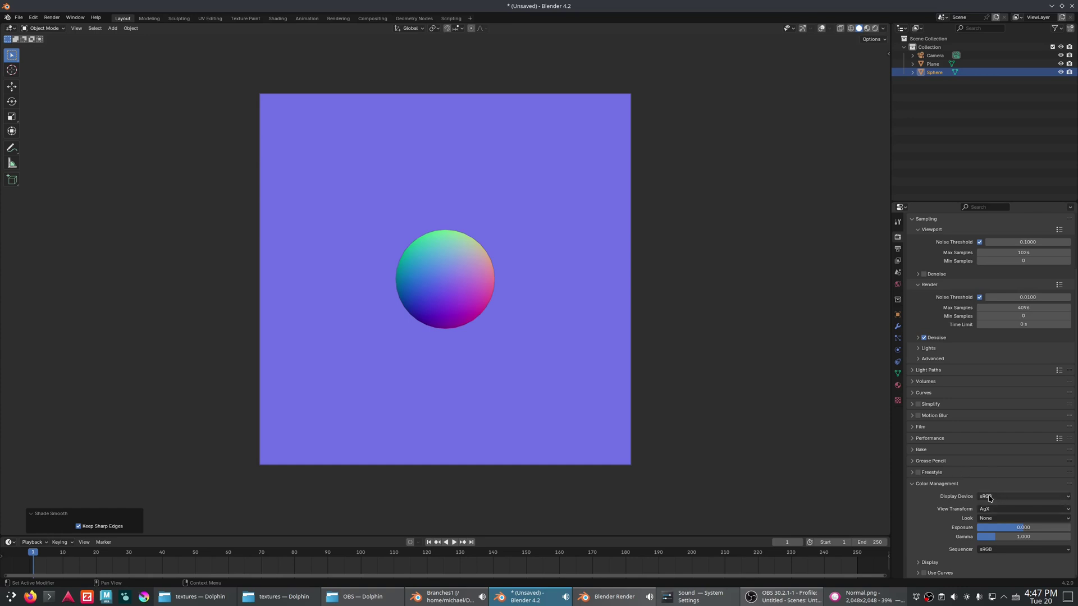
pyautogui.click(1002, 509)
pyautogui.click(1002, 520)
# Make a new viewport render of the camera view and inspect the sphere's normal colours up close.
pyautogui.click(51, 18)
pyautogui.press('F3')
pyautogui.click(530, 355)
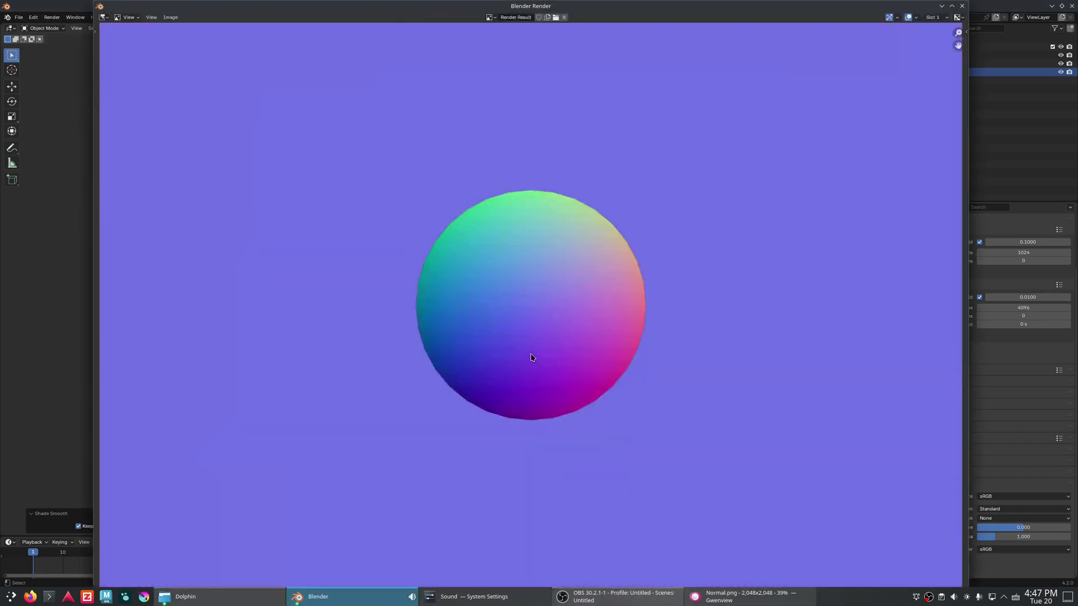
pyautogui.scroll(4, 572, 312)
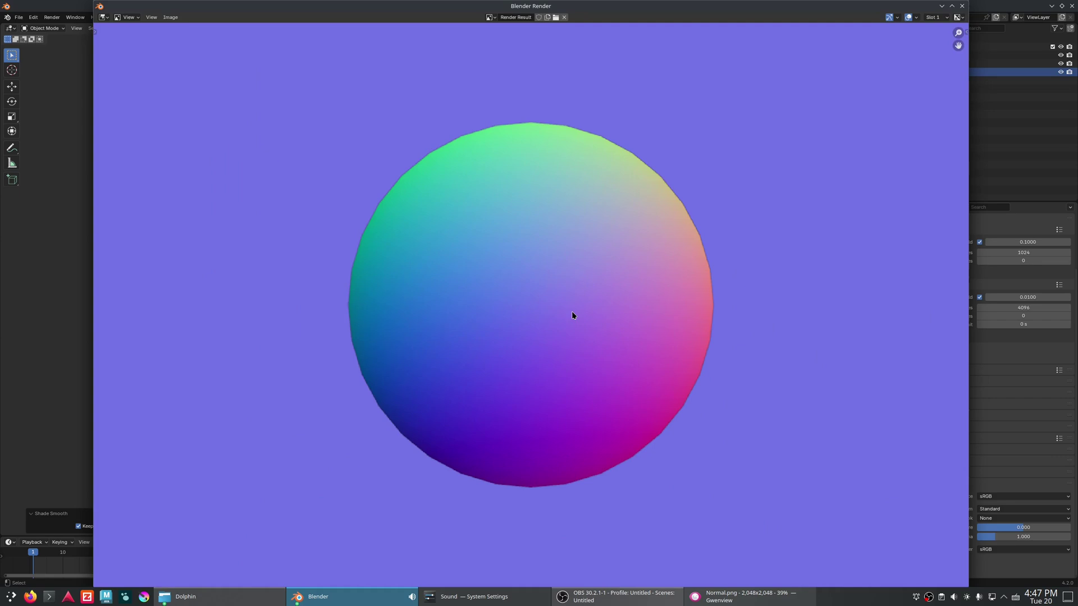
# Inspect the full viewport render of the sphere and plane and minimize its window.
pyautogui.scroll(-6, 572, 312)
pyautogui.scroll(2, 570, 320)
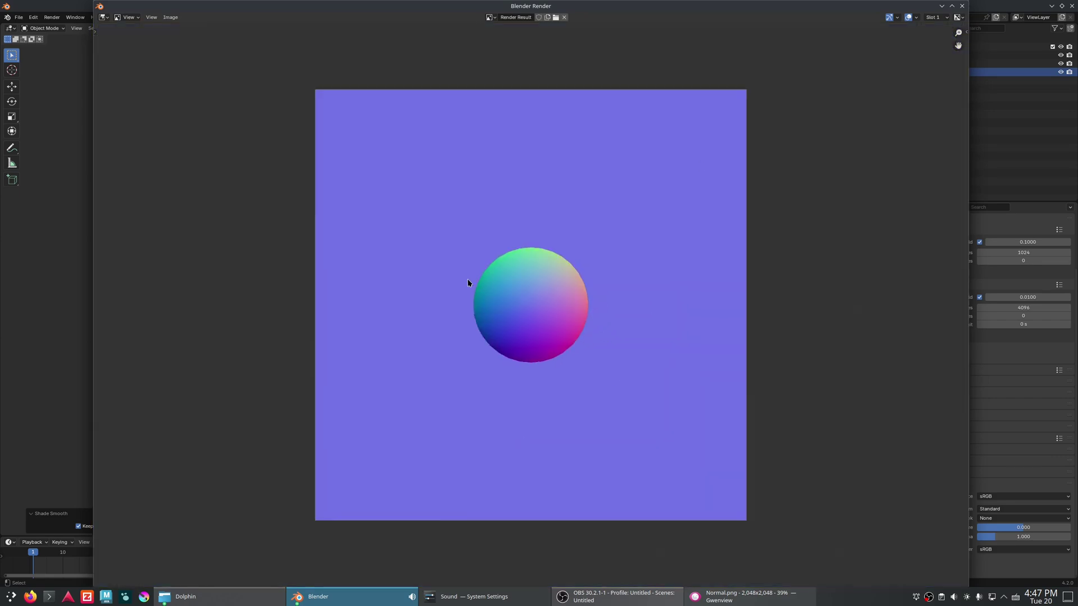
pyautogui.click(941, 6)
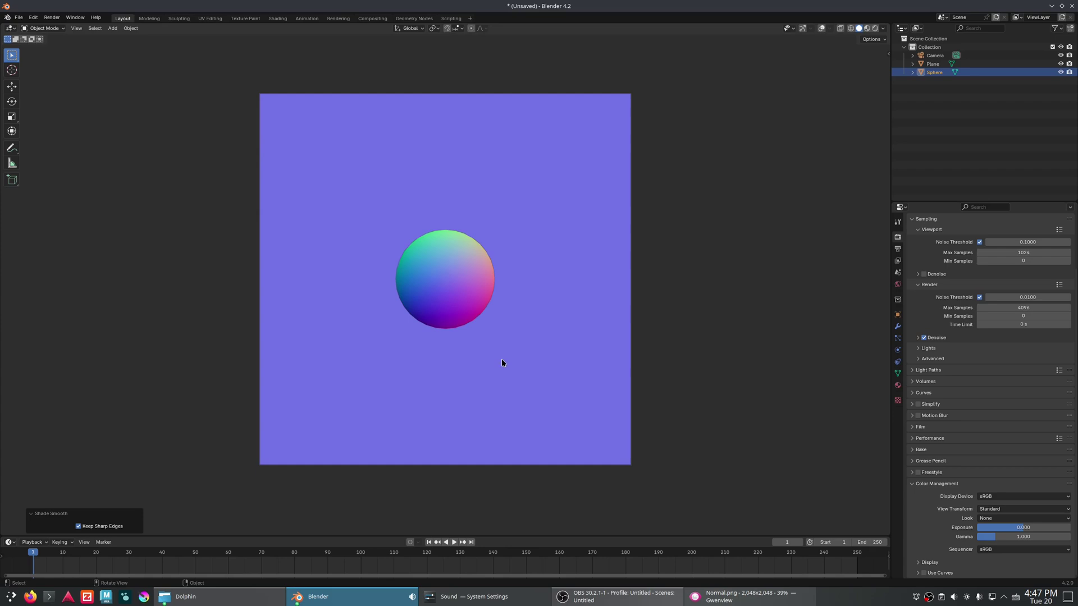
# Switch the viewport to rendered shading and set the world background colour to white.
pyautogui.scroll(-1, 501, 361)
pyautogui.click(874, 28)
pyautogui.moveTo(529, 357)
pyautogui.mouseDown(button='middle')
pyautogui.moveTo(605, 294)
pyautogui.moveTo(600, 268)
pyautogui.mouseUp(button='middle')
pyautogui.click(897, 284)
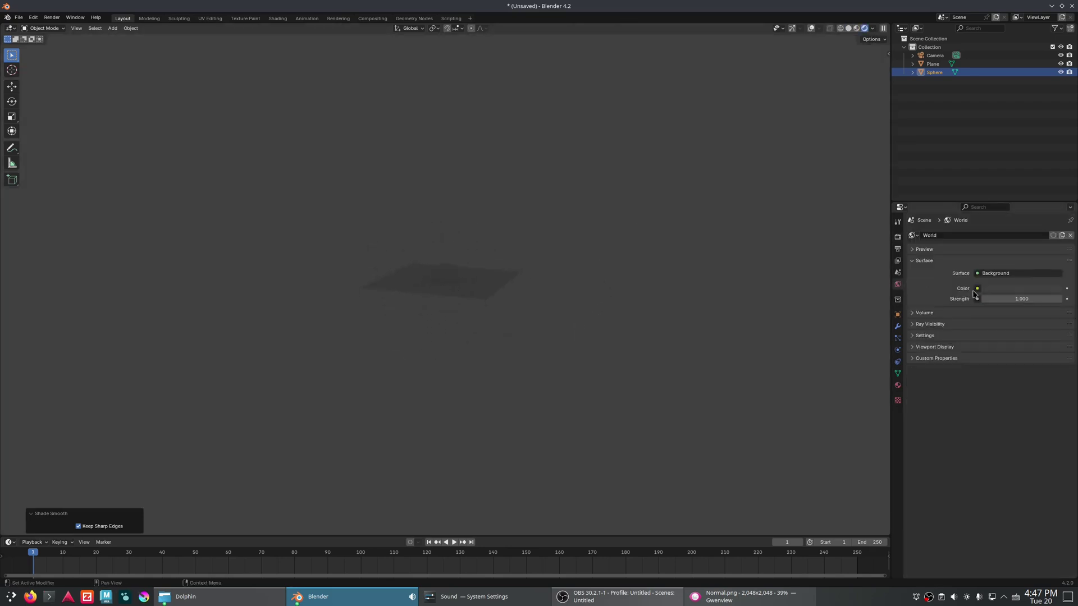
pyautogui.click(1021, 289)
pyautogui.moveTo(1060, 193); pyautogui.dragTo(1060, 156)
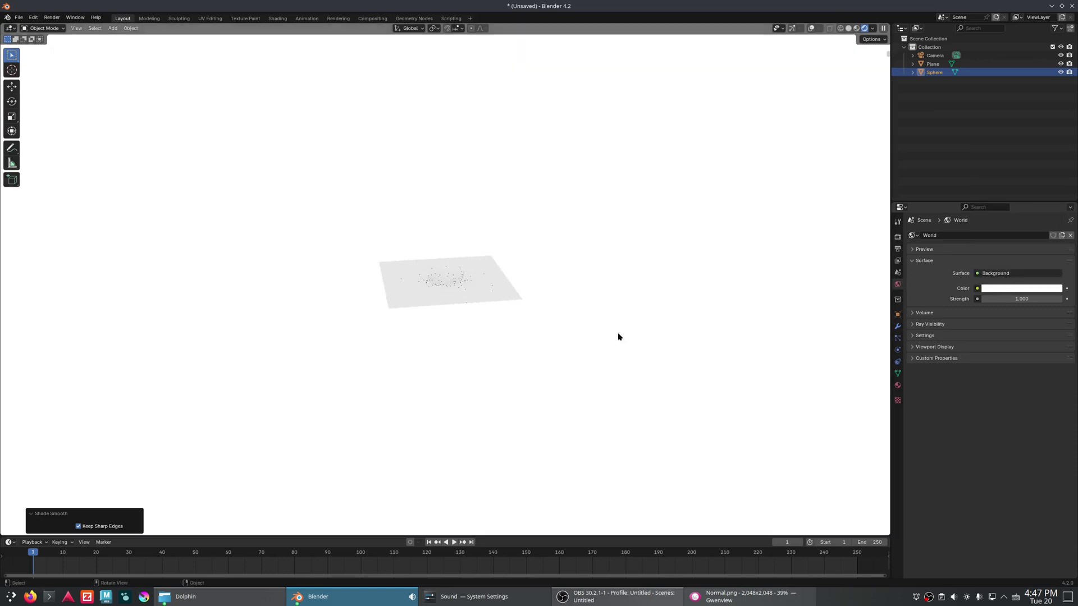
pyautogui.scroll(5, 589, 306)
pyautogui.moveTo(575, 281); pyautogui.dragTo(573, 320, button='middle')
# Append the Leaves collection from Branches1.blend to the scene.
pyautogui.click(24, 19)
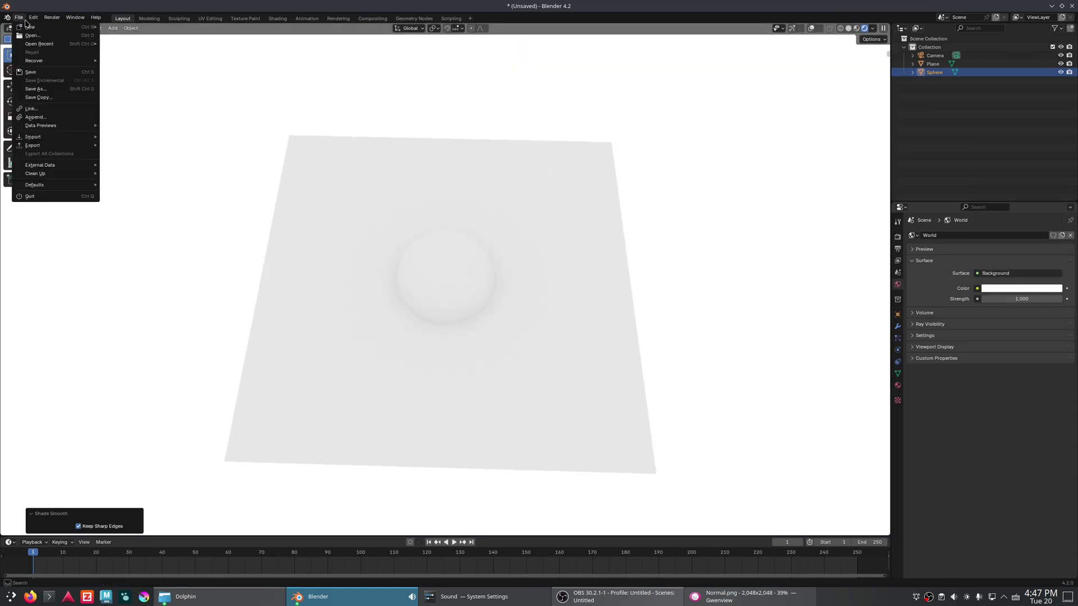
pyautogui.click(34, 117)
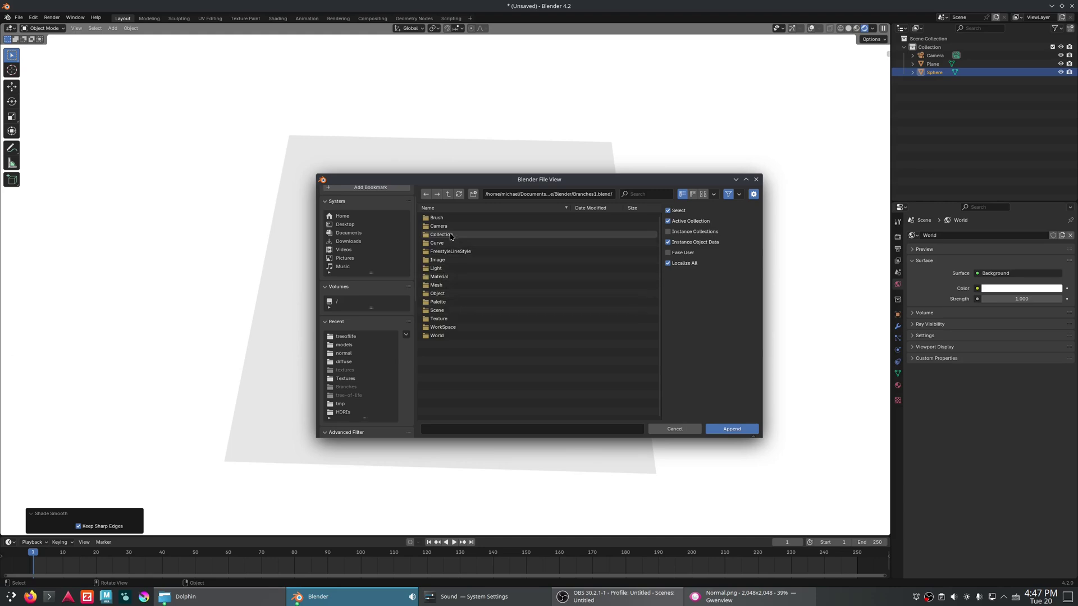
pyautogui.doubleClick(449, 235)
pyautogui.doubleClick(464, 229)
pyautogui.scroll(-3, 530, 363)
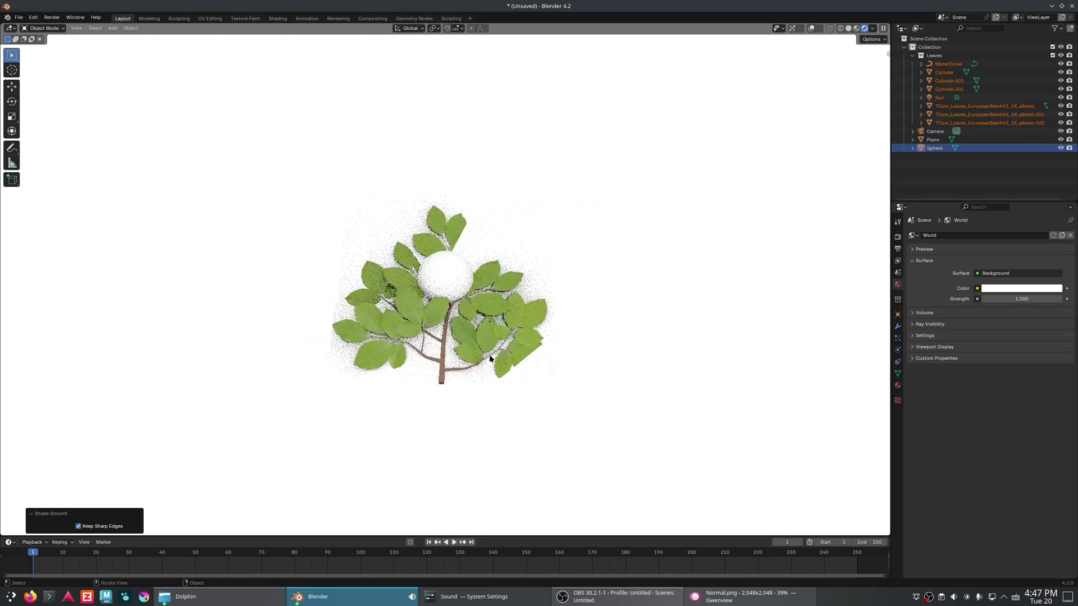
# Move the sphere horizontally off the leaves and delete it.
pyautogui.click(458, 287)
pyautogui.scroll(3, 510, 300)
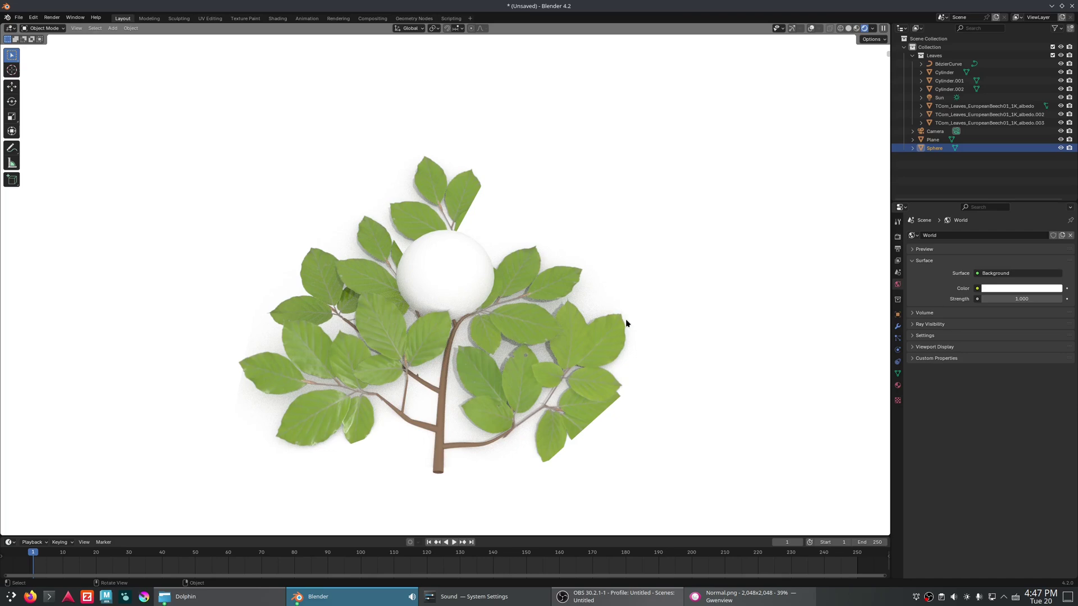
pyautogui.press('g')
pyautogui.hotkey('shift', 'z')
pyautogui.click(353, 276)
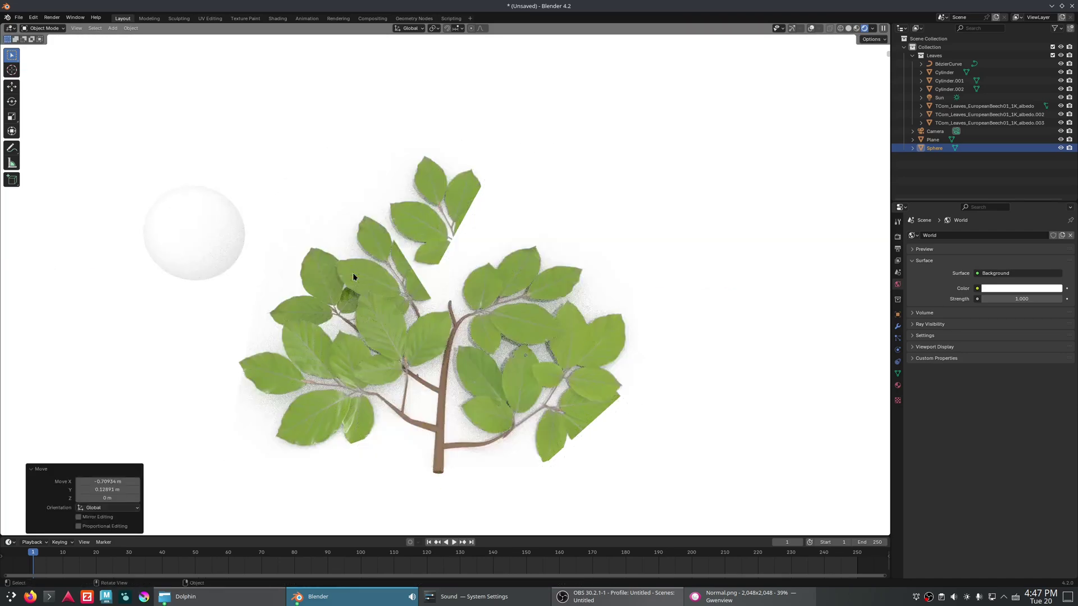
pyautogui.press('Delete')
# Lower the plane about 0.18 m along Z and hide it in both the viewport and renders.
pyautogui.moveTo(603, 331); pyautogui.dragTo(573, 243, button='middle')
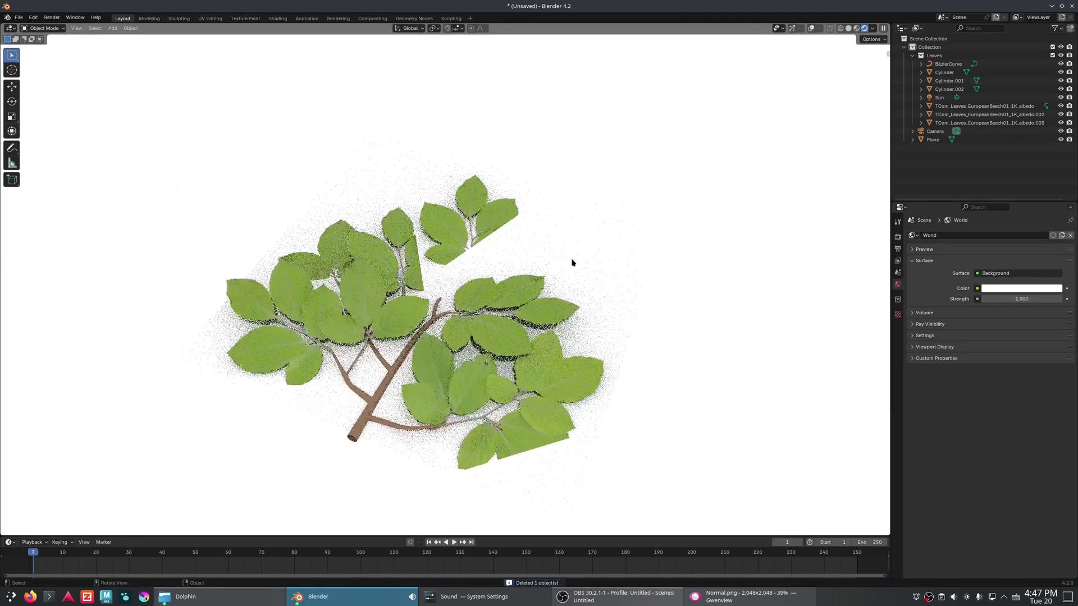
pyautogui.click(597, 274)
pyautogui.press('g')
pyautogui.press('z')
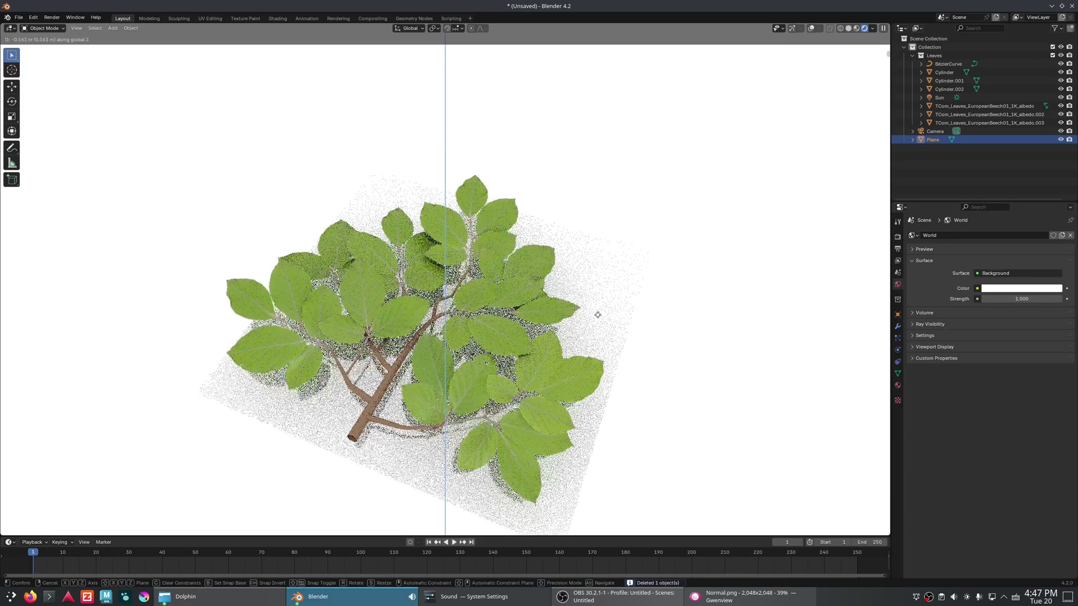
pyautogui.click(597, 315)
pyautogui.click(1060, 140)
pyautogui.click(1069, 140)
# Examine the leafy branch up close in material preview and solid matcap shading.
pyautogui.scroll(-3, 640, 318)
pyautogui.moveTo(588, 323)
pyautogui.keyDown('alt'); pyautogui.mouseDown(button='middle')
pyautogui.moveTo(613, 288)
pyautogui.moveTo(575, 292)
pyautogui.moveTo(594, 291)
pyautogui.moveTo(562, 328)
pyautogui.moveTo(504, 321)
pyautogui.moveTo(531, 313)
pyautogui.moveTo(539, 292)
pyautogui.mouseUp(button='middle'); pyautogui.keyUp('alt')
pyautogui.scroll(3, 614, 287)
pyautogui.scroll(4, 508, 326)
pyautogui.scroll(-2, 539, 291)
pyautogui.click(856, 28)
pyautogui.scroll(-3, 730, 157)
pyautogui.click(850, 28)
pyautogui.click(858, 28)
pyautogui.moveTo(584, 331)
pyautogui.mouseDown(button='middle')
pyautogui.moveTo(566, 346)
pyautogui.moveTo(561, 265)
pyautogui.moveTo(523, 342)
pyautogui.moveTo(473, 285)
pyautogui.moveTo(466, 313)
pyautogui.moveTo(442, 310)
pyautogui.moveTo(491, 327)
pyautogui.moveTo(416, 377)
pyautogui.moveTo(563, 352)
pyautogui.moveTo(570, 308)
pyautogui.moveTo(580, 315)
pyautogui.moveTo(574, 344)
pyautogui.mouseUp(button='middle')
pyautogui.scroll(-4, 433, 371)
pyautogui.scroll(6, 477, 334)
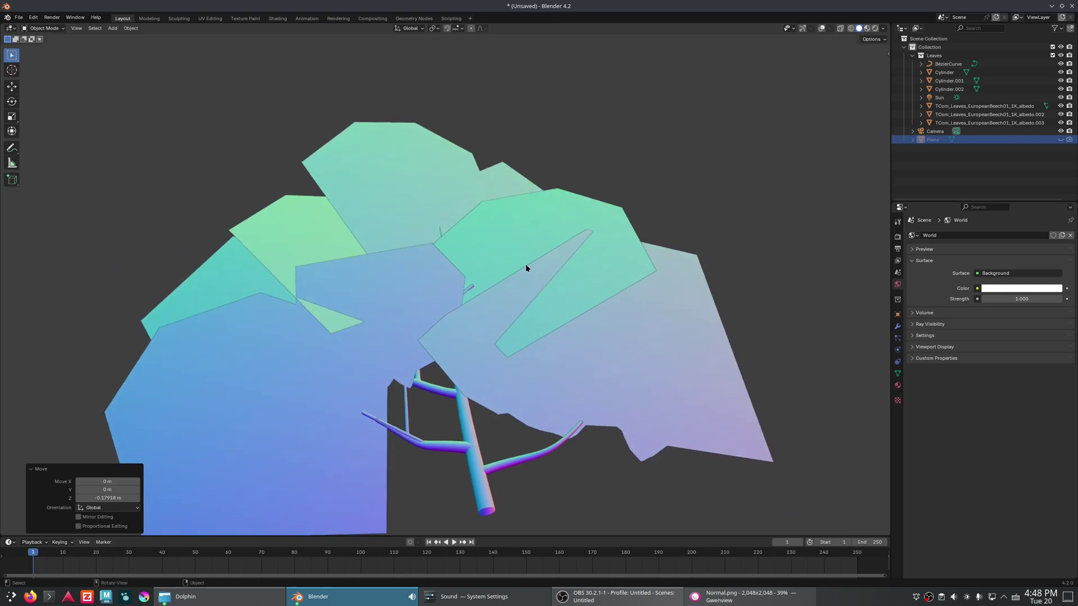
# Return to rendered shading, examine the branch from several angles and view it through the camera.
pyautogui.click(874, 28)
pyautogui.moveTo(376, 372)
pyautogui.mouseDown(button='middle')
pyautogui.moveTo(412, 319)
pyautogui.moveTo(597, 313)
pyautogui.mouseUp(button='middle')
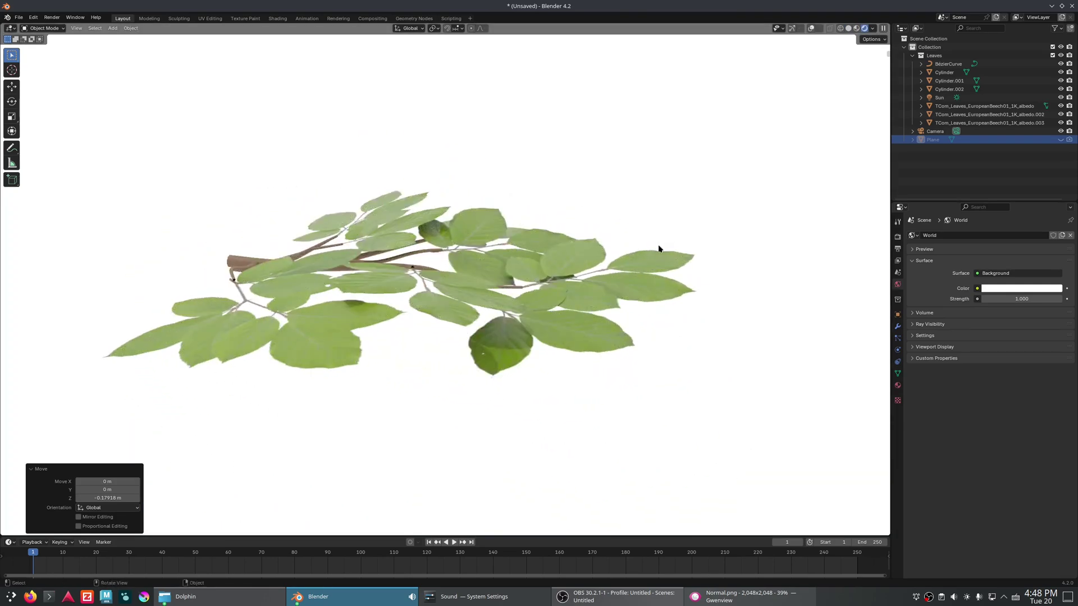
pyautogui.moveTo(646, 256); pyautogui.dragTo(447, 204, button='middle')
pyautogui.moveTo(480, 275); pyautogui.dragTo(529, 309, button='middle')
pyautogui.press('KP_0')
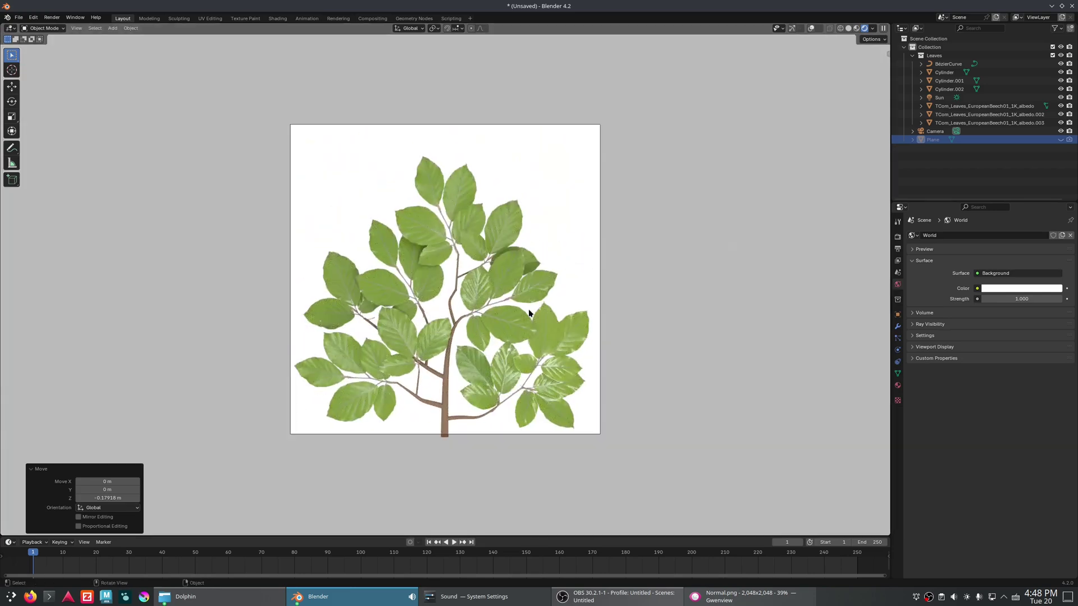
# Review the colour management view transform and the scene's output format settings.
pyautogui.click(898, 236)
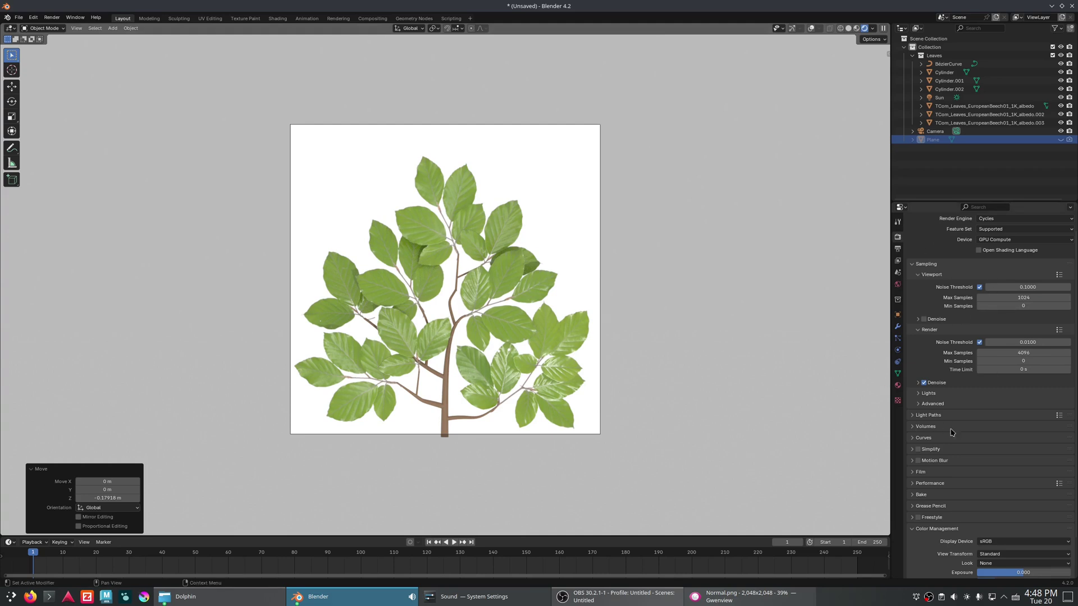
pyautogui.scroll(-2, 968, 458)
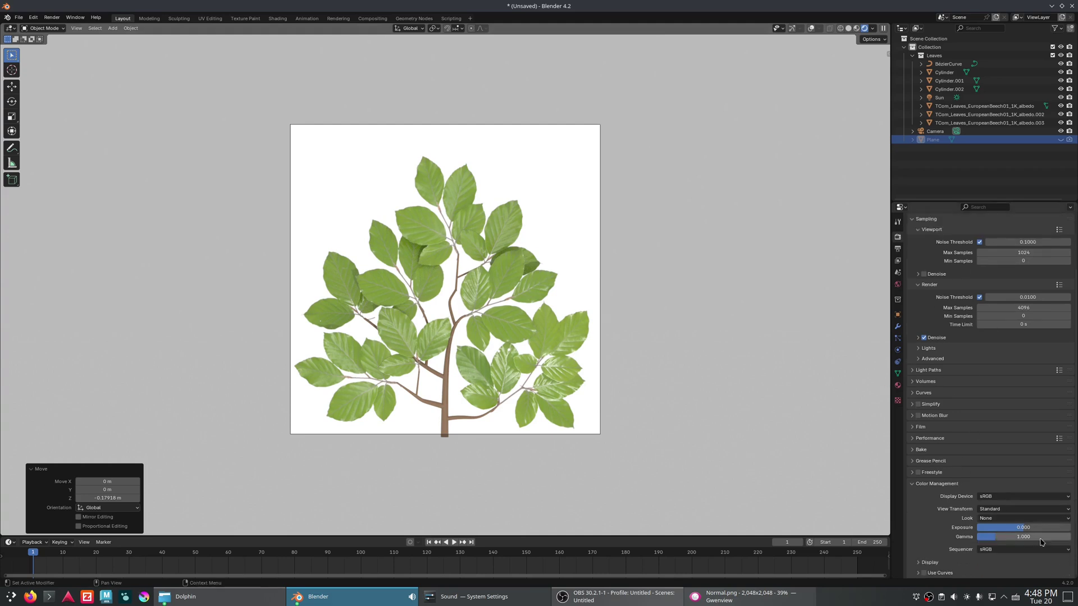
pyautogui.click(1012, 509)
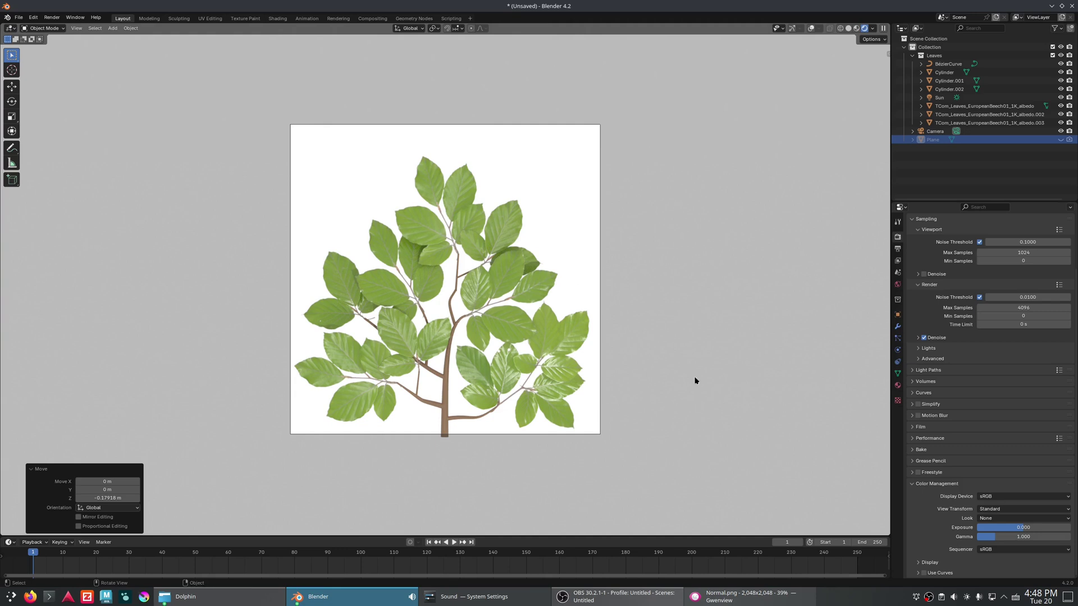
pyautogui.click(898, 248)
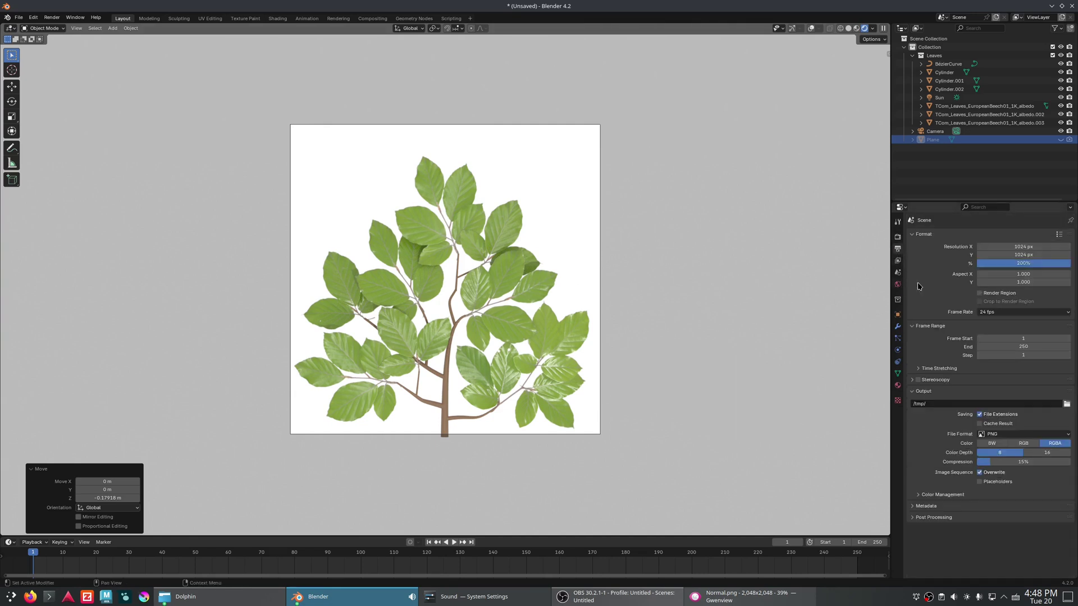
# Enable the Normal, Diffuse Color and Ambient Occlusion passes for the view layer.
pyautogui.click(898, 261)
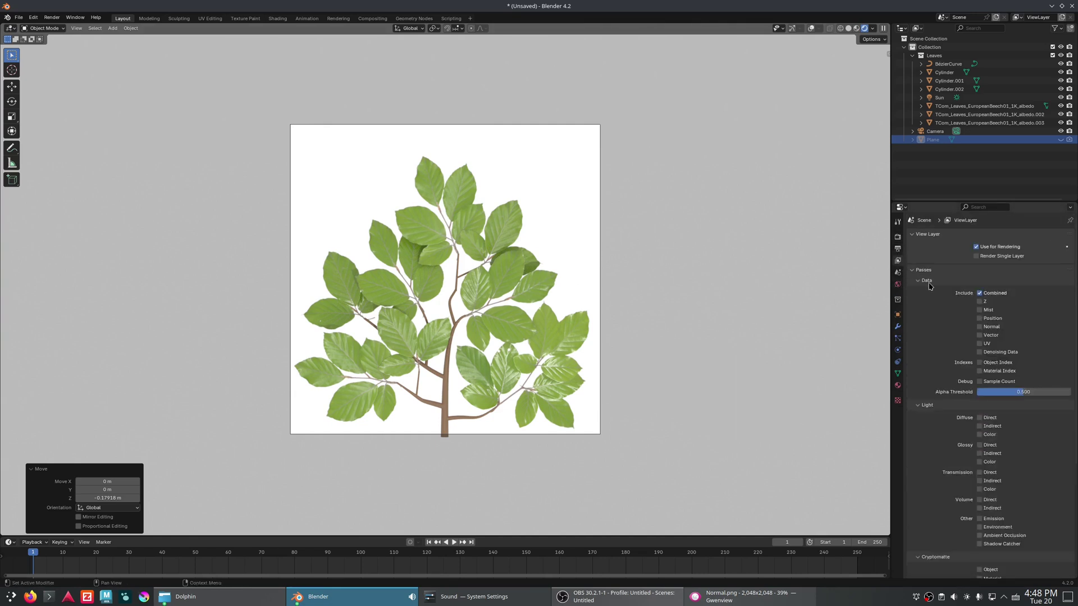
pyautogui.scroll(-3, 991, 276)
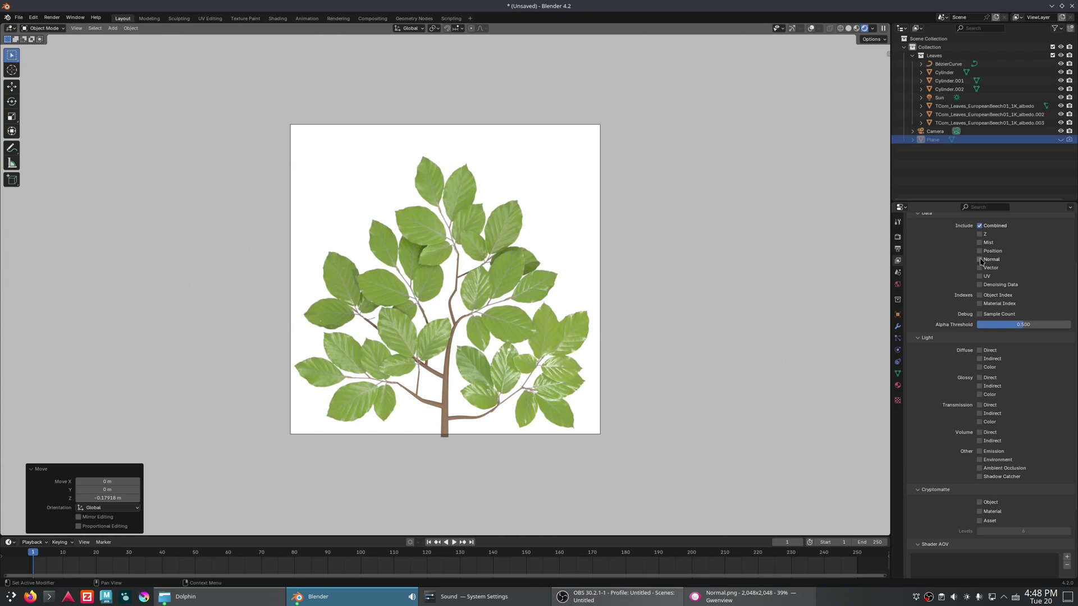
pyautogui.click(980, 260)
pyautogui.scroll(3, 913, 326)
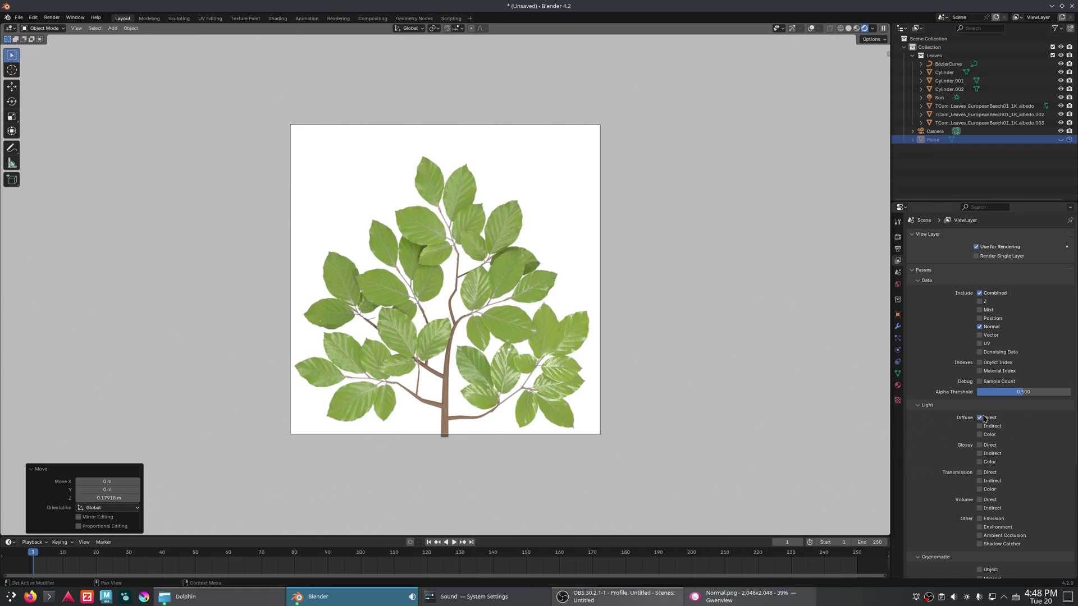
pyautogui.click(982, 418)
pyautogui.scroll(-1, 966, 493)
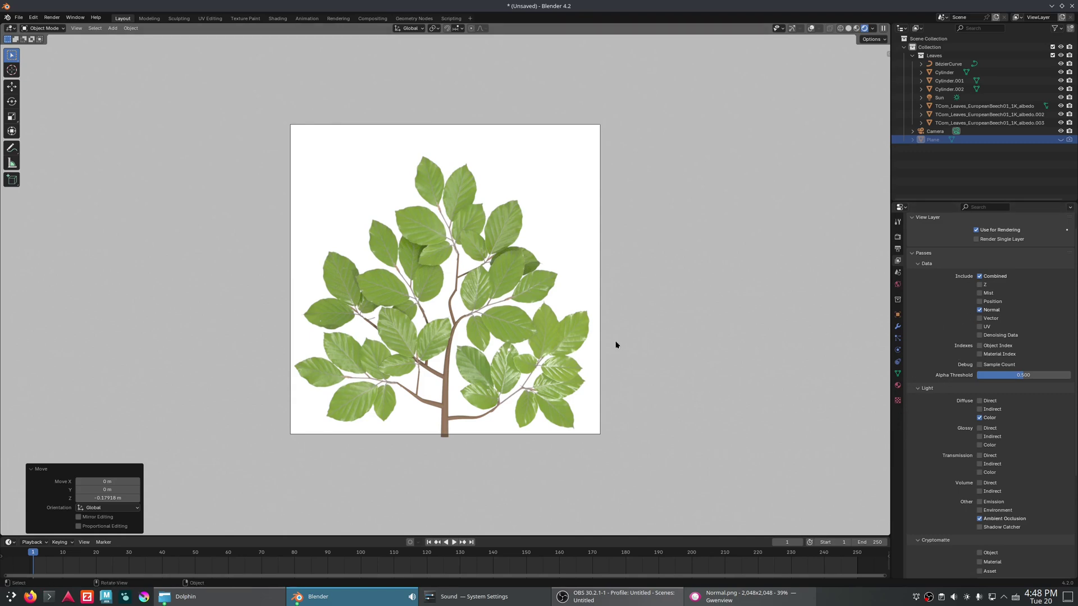
# Render the branch from the camera, inspect the leaves in the result and minimize the render window.
pyautogui.press('F12')
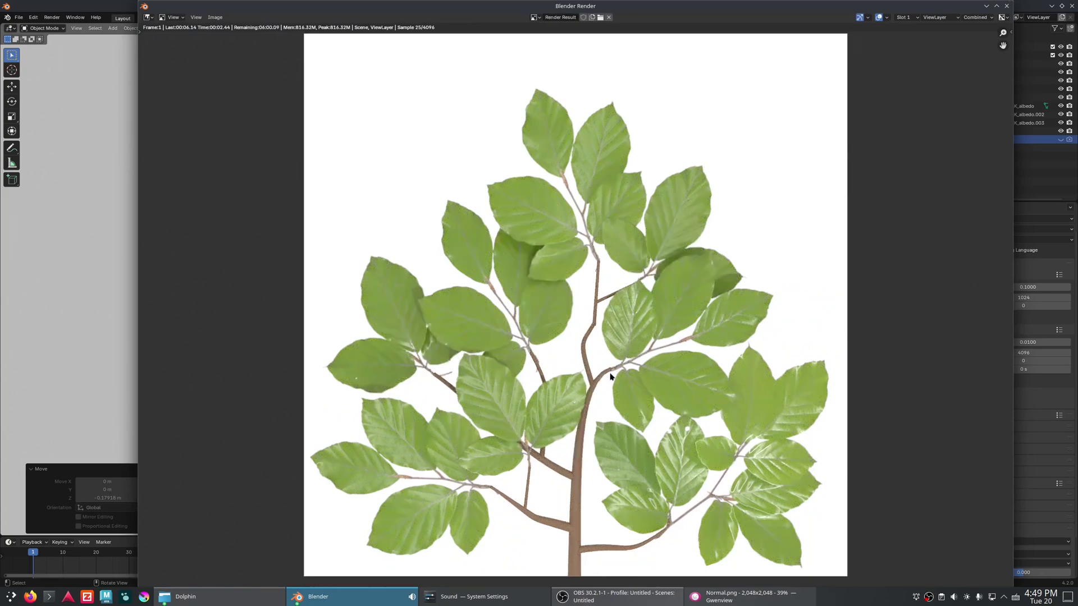
pyautogui.scroll(2, 529, 409)
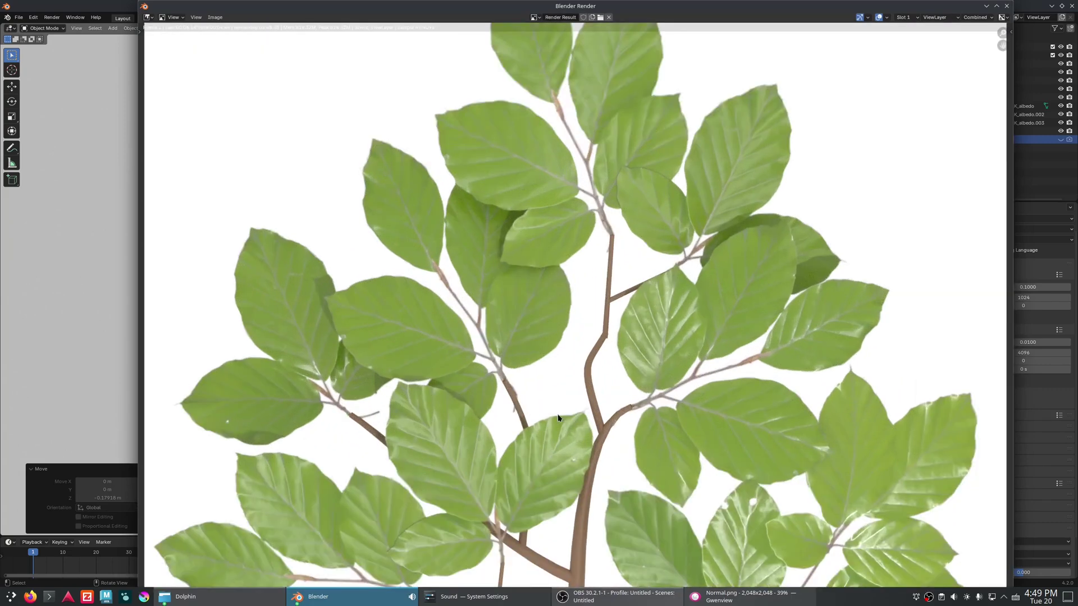
pyautogui.scroll(-3, 653, 420)
pyautogui.scroll(3, 645, 413)
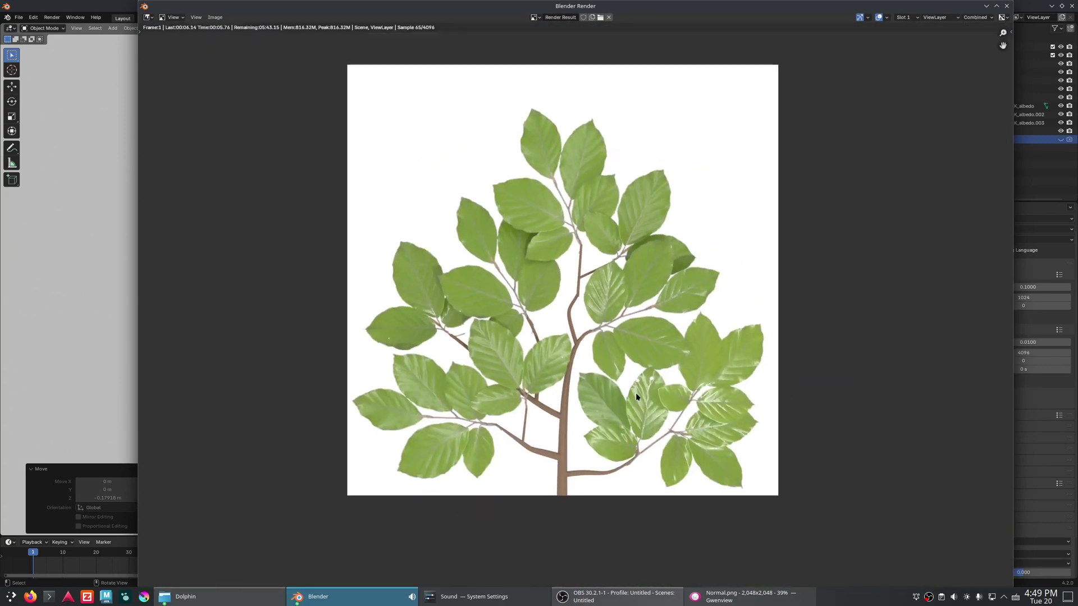
pyautogui.scroll(-1, 642, 407)
pyautogui.scroll(-2, 641, 406)
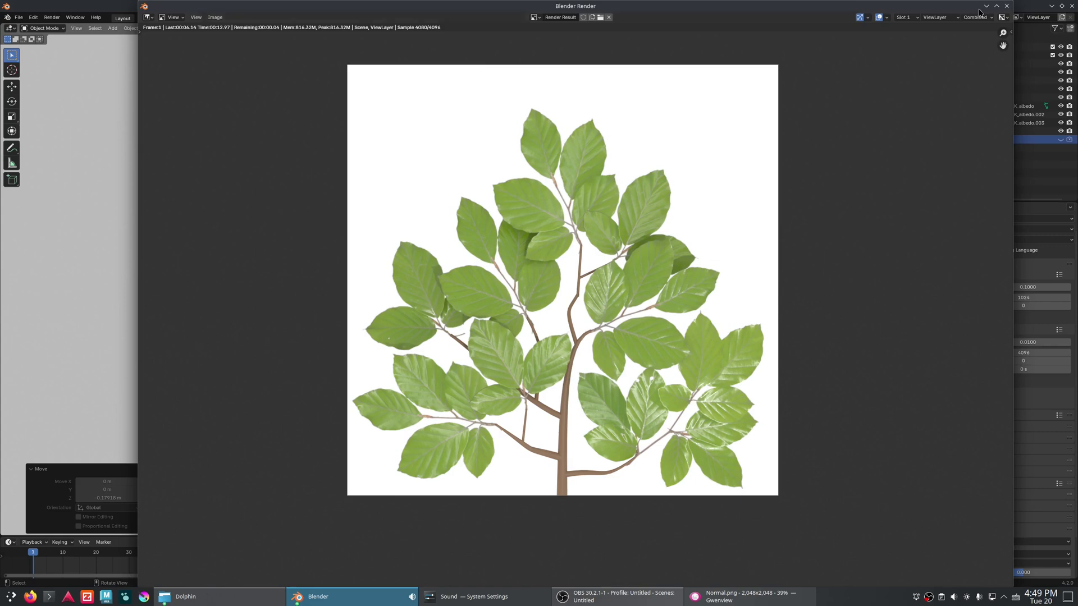
pyautogui.moveTo(699, 11); pyautogui.dragTo(640, 12)
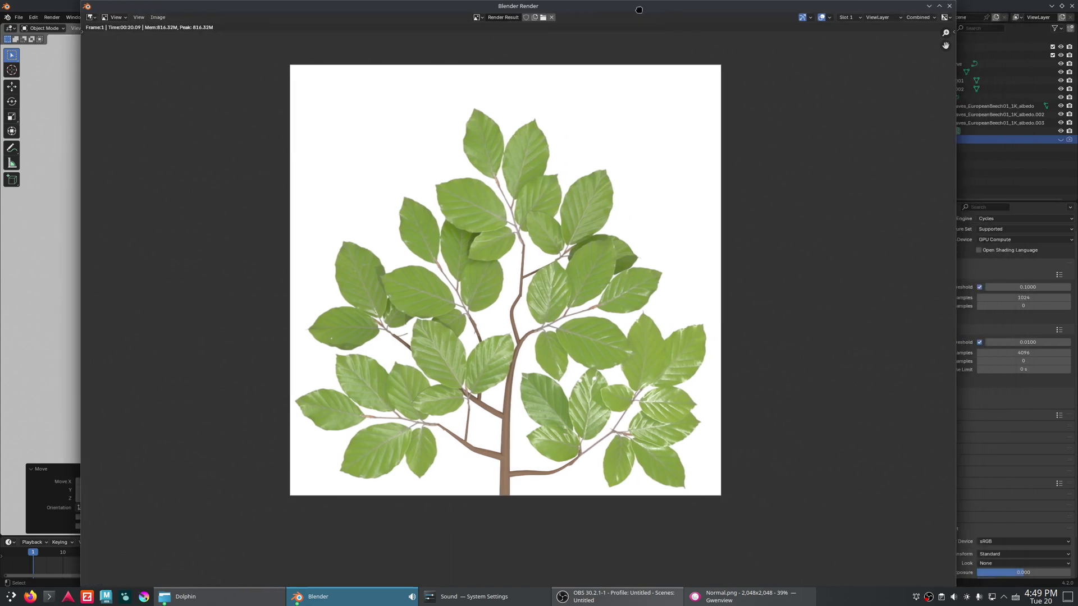
pyautogui.click(928, 6)
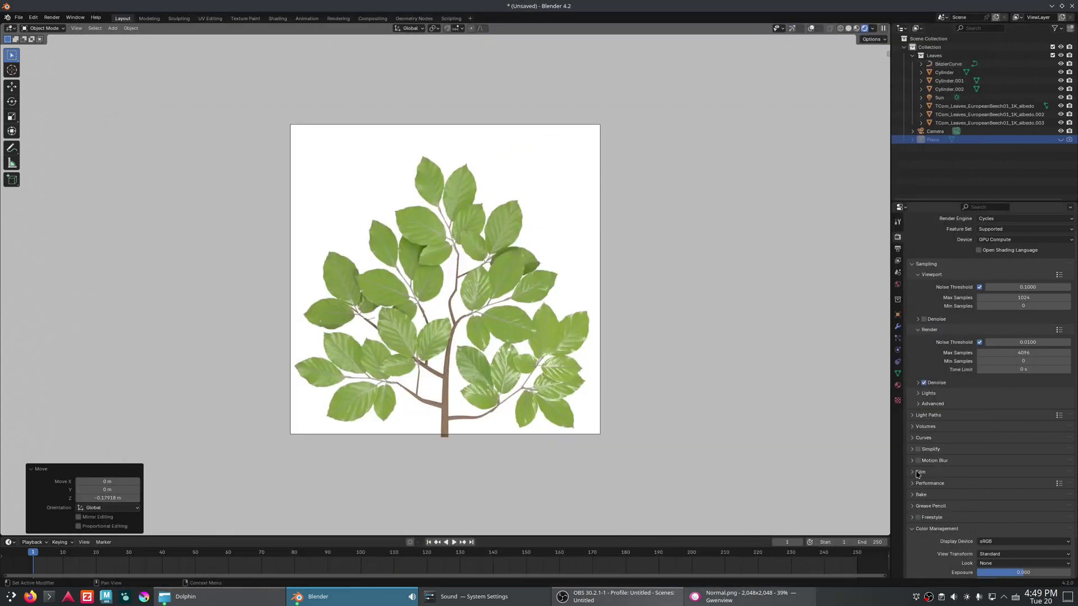
# Make the film background transparent and render the branch again.
pyautogui.click(917, 473)
pyautogui.click(924, 532)
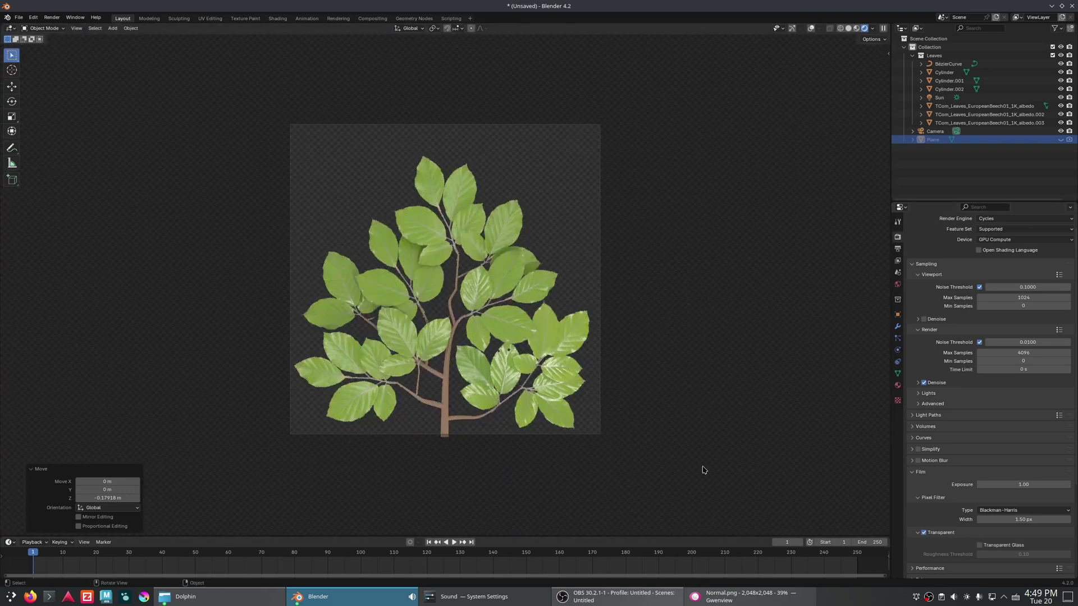
pyautogui.press('F12')
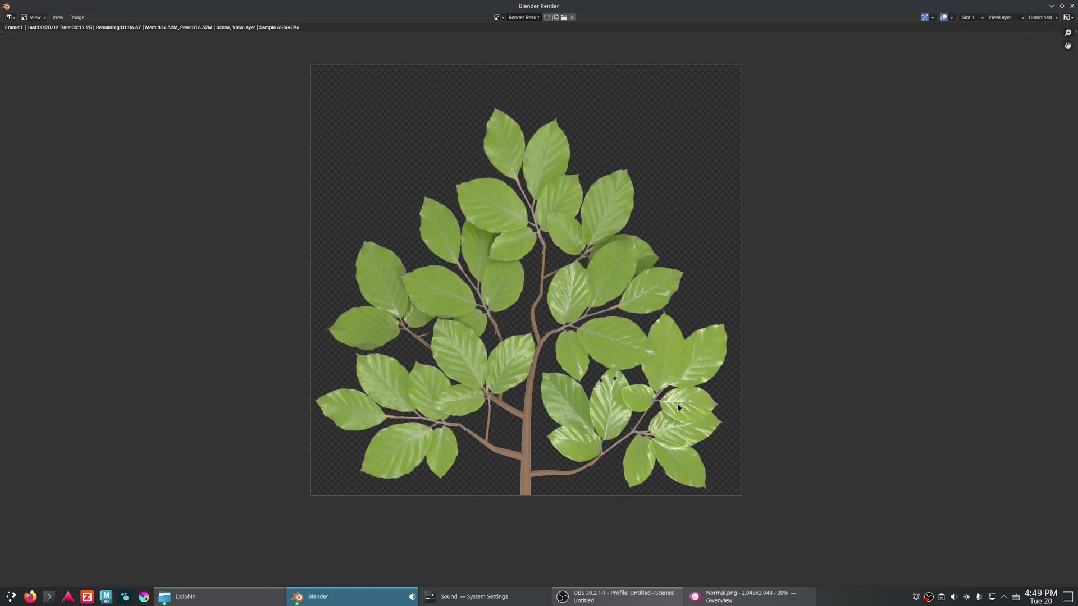
# Inspect the leaves and transparent background in the new render, and restore its window to a smaller size.
pyautogui.scroll(3, 678, 407)
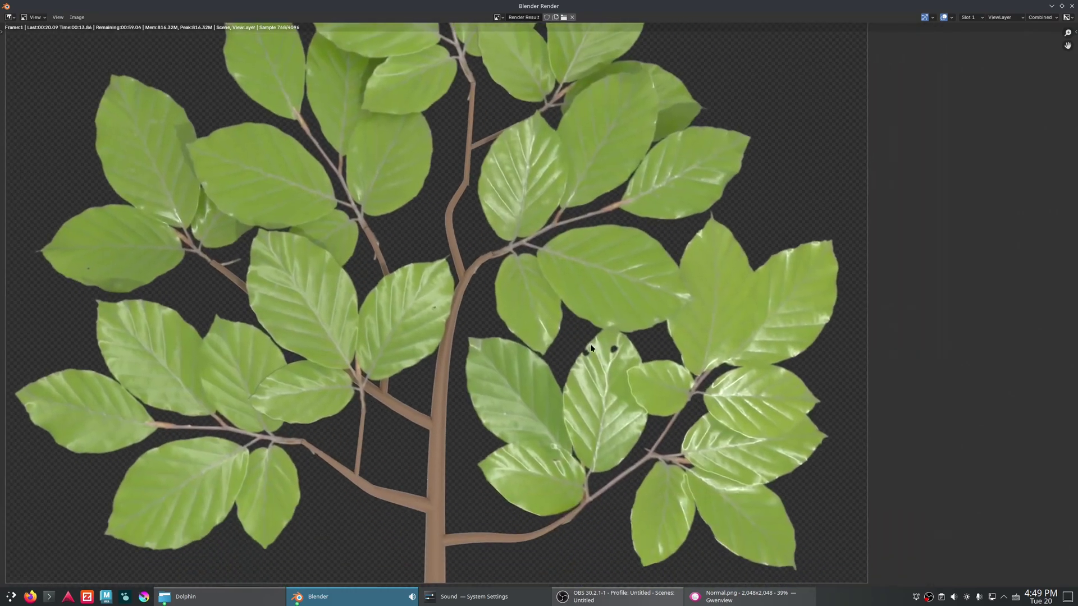
pyautogui.scroll(-5, 281, 329)
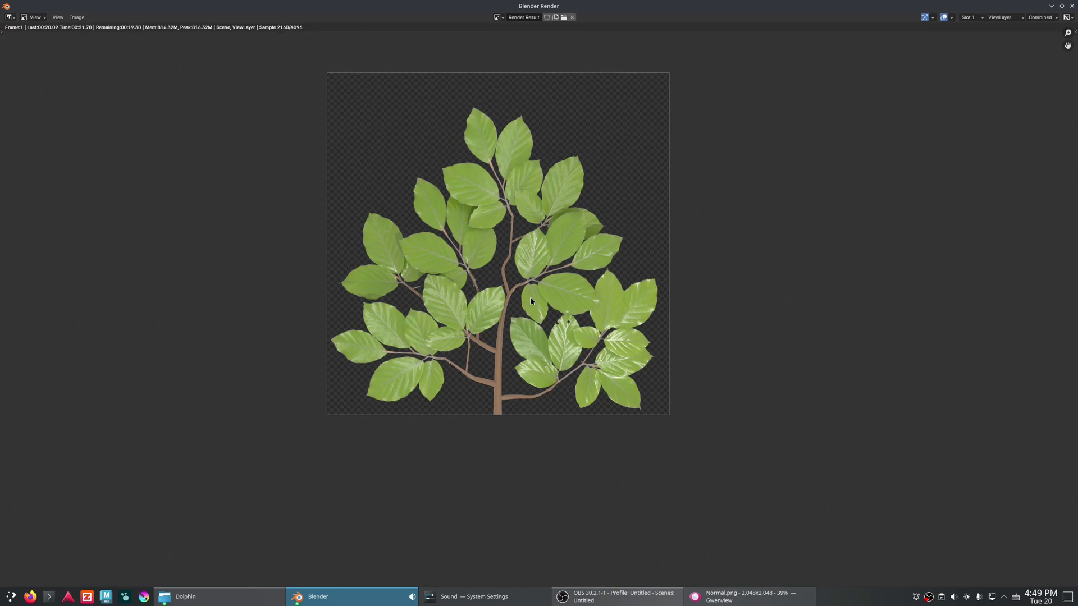
pyautogui.scroll(1, 562, 253)
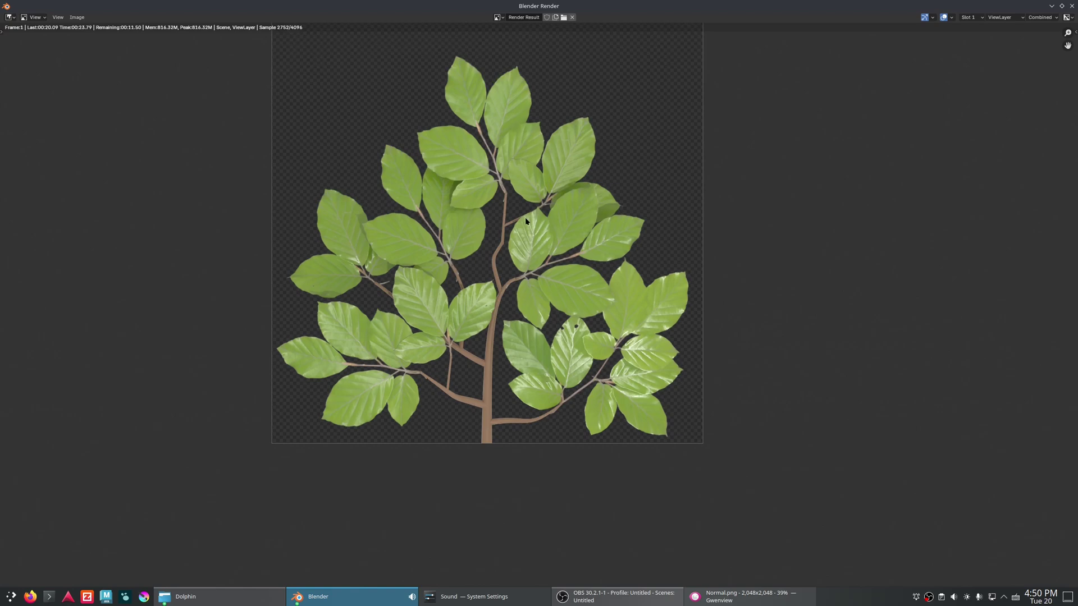
pyautogui.moveTo(566, 254); pyautogui.dragTo(594, 291, button='middle')
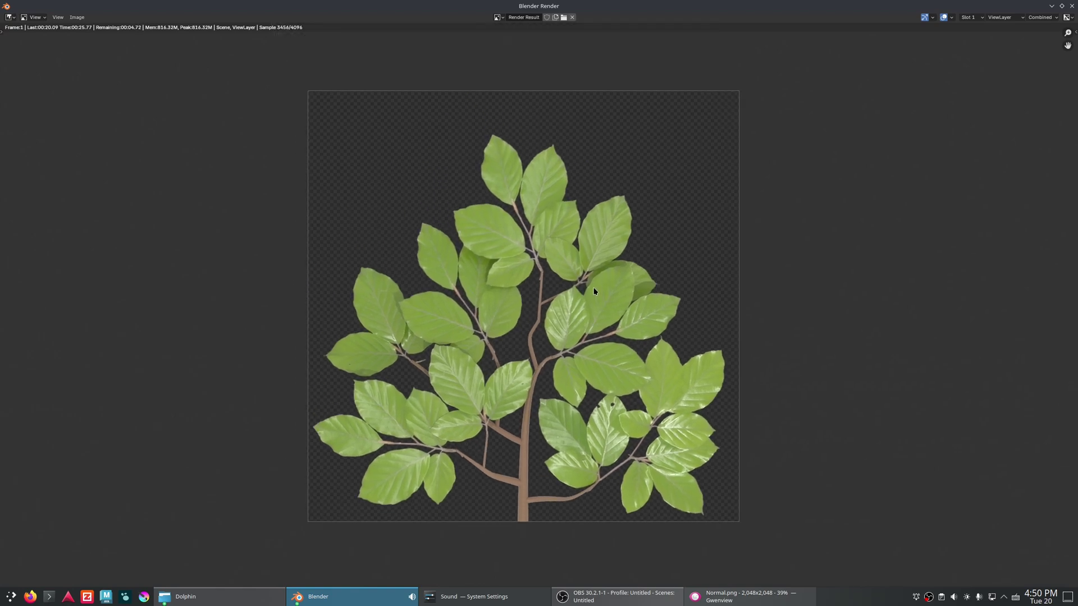
pyautogui.moveTo(891, 2); pyautogui.dragTo(850, 90)
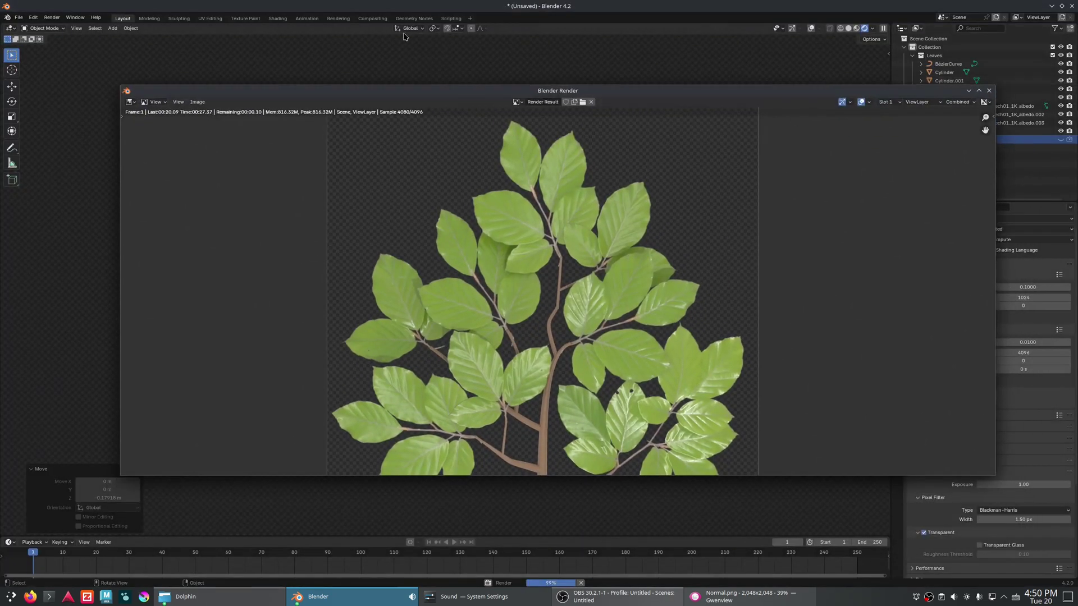
# Enable nodes in the Compositing workspace, preview the Render Layers image through a Viewer node and spread the nodes apart.
pyautogui.click(373, 19)
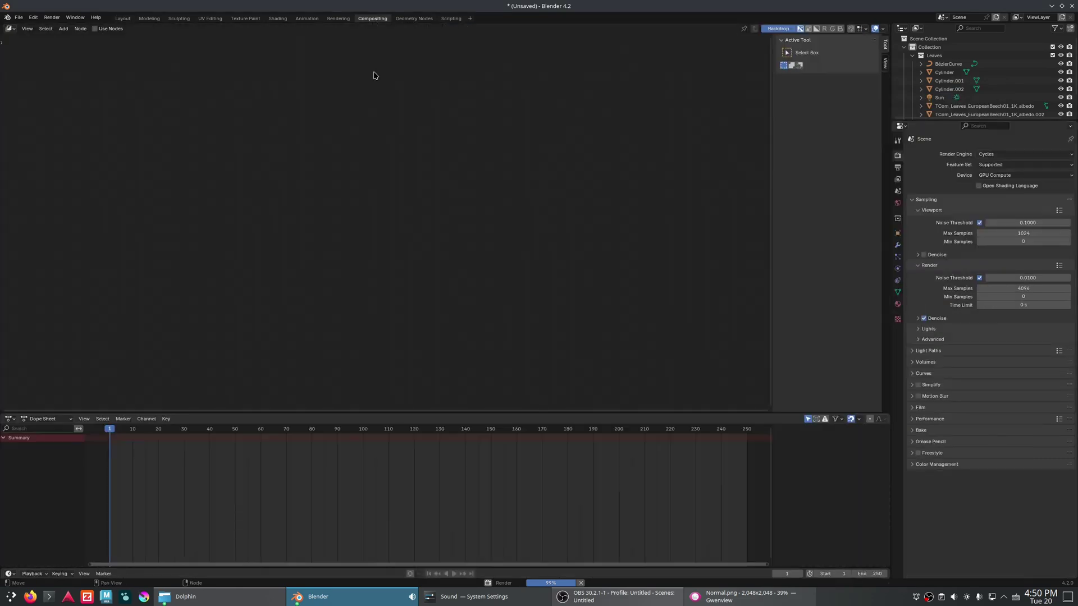
pyautogui.click(95, 28)
pyautogui.scroll(2, 342, 308)
pyautogui.moveTo(532, 212); pyautogui.dragTo(681, 257)
pyautogui.click(592, 248)
pyautogui.moveTo(484, 258); pyautogui.dragTo(374, 219, button='middle')
pyautogui.keyDown('ctrl'); pyautogui.keyDown('shift'); pyautogui.click(266, 209); pyautogui.keyUp('shift'); pyautogui.keyUp('ctrl')
pyautogui.moveTo(398, 214); pyautogui.dragTo(554, 277)
pyautogui.moveTo(195, 223); pyautogui.dragTo(1, 261)
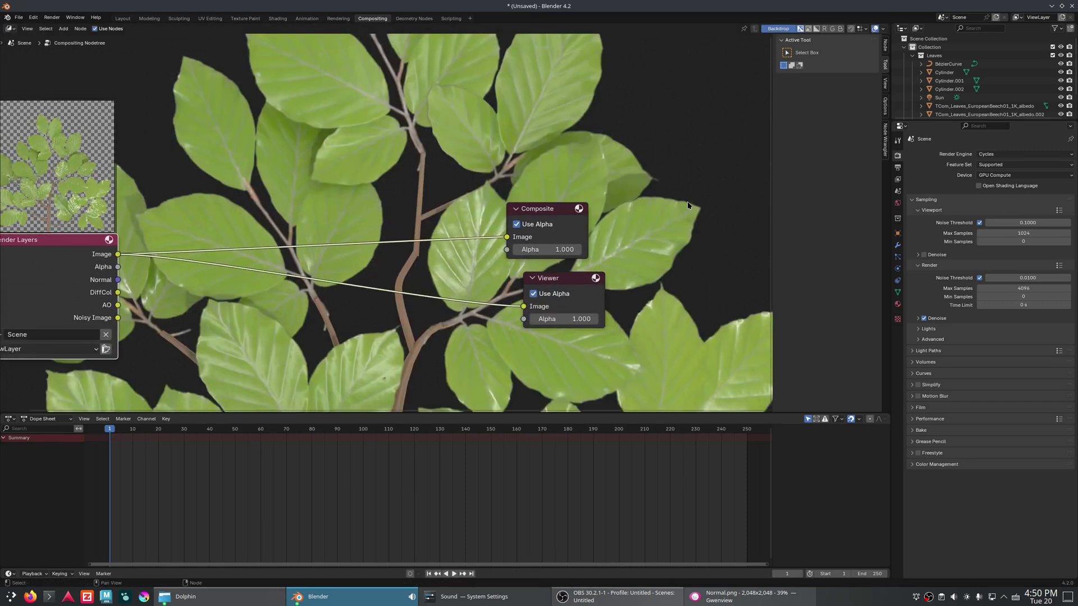
# Preview the Alpha, Normal, DiffCol, AO and Image outputs of Render Layers in the Viewer, ending on the Normal pass.
pyautogui.moveTo(688, 207); pyautogui.dragTo(684, 112, button='middle')
pyautogui.keyDown('alt'); pyautogui.moveTo(485, 305); pyautogui.dragTo(513, 316, button='middle'); pyautogui.keyUp('alt')
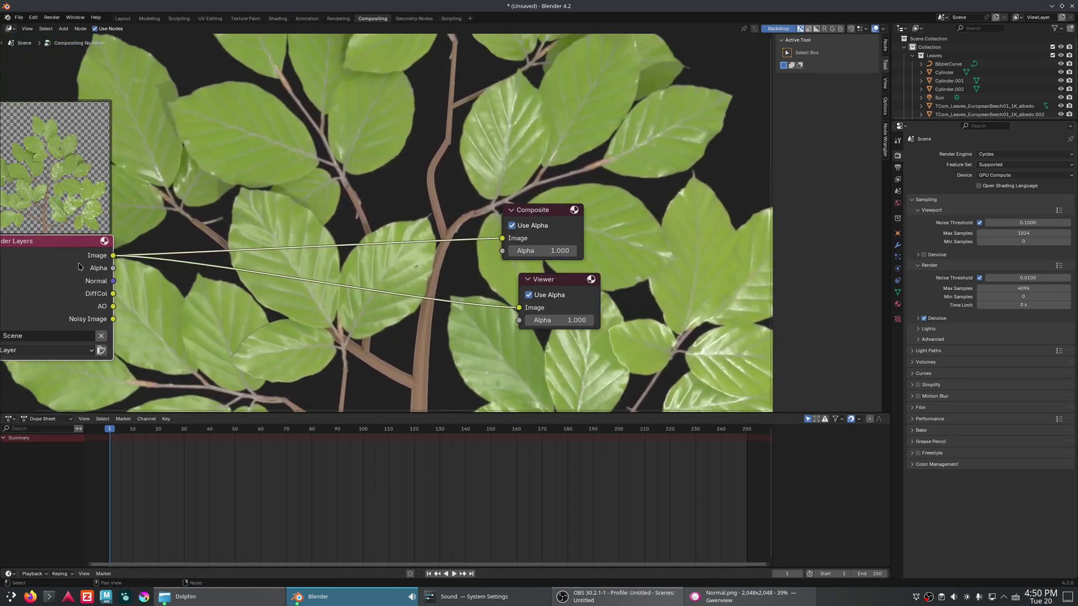
pyautogui.keyDown('ctrl'); pyautogui.keyDown('shift'); pyautogui.click(94, 254); pyautogui.keyUp('shift'); pyautogui.keyUp('ctrl')
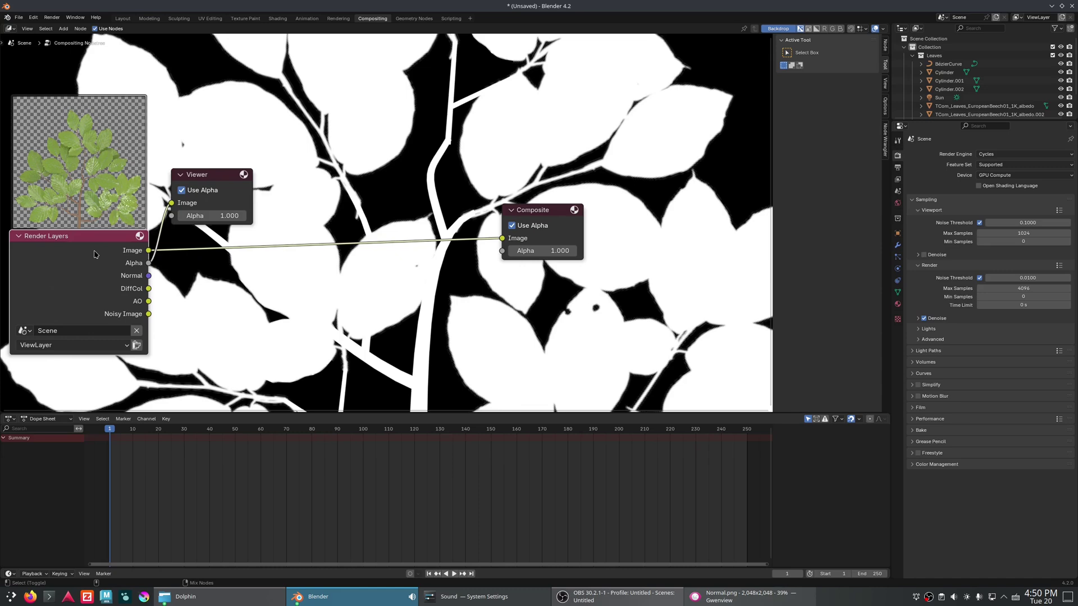
pyautogui.keyDown('ctrl'); pyautogui.keyDown('shift'); pyautogui.click(95, 254); pyautogui.keyUp('shift'); pyautogui.keyUp('ctrl')
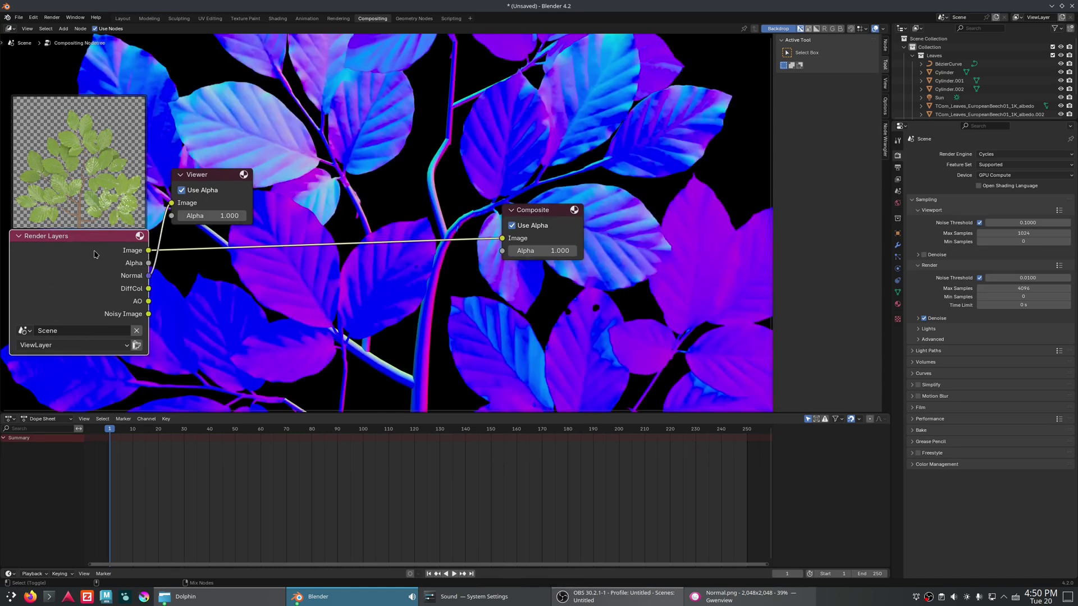
pyautogui.keyDown('ctrl'); pyautogui.keyDown('shift'); pyautogui.click(95, 254); pyautogui.keyUp('shift'); pyautogui.keyUp('ctrl')
pyautogui.keyDown('ctrl'); pyautogui.keyDown('shift'); pyautogui.click(94, 255); pyautogui.keyUp('shift'); pyautogui.keyUp('ctrl')
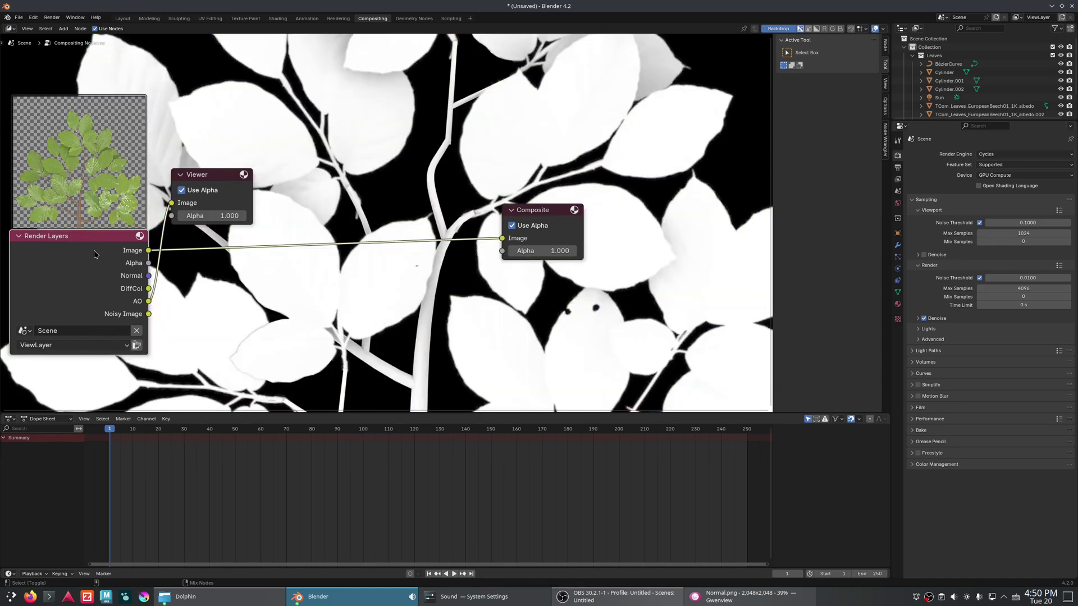
pyautogui.keyDown('ctrl'); pyautogui.keyDown('shift'); pyautogui.click(94, 254); pyautogui.keyUp('shift'); pyautogui.keyUp('ctrl')
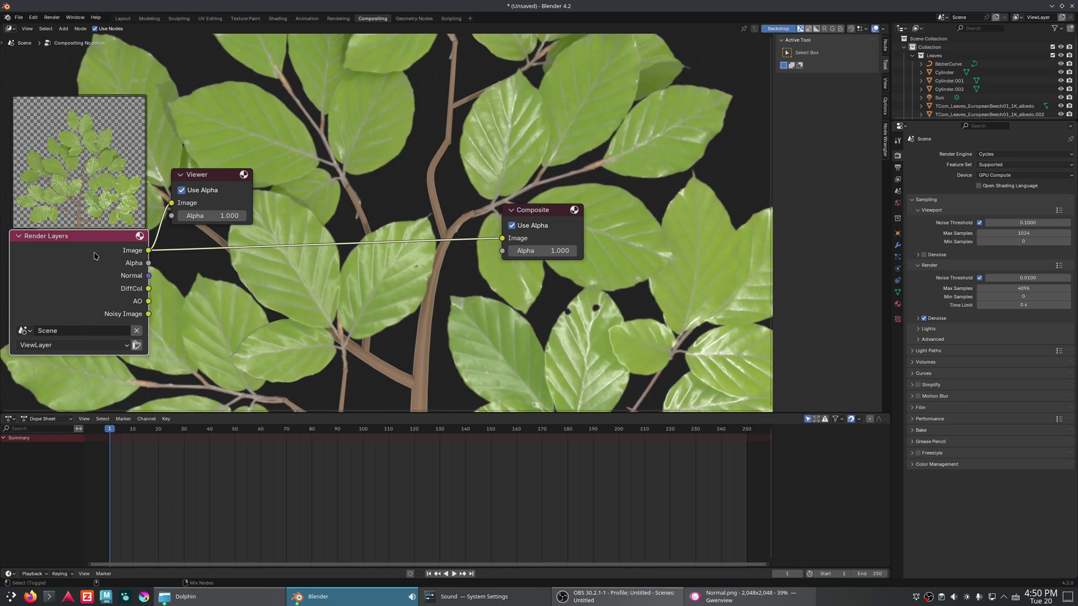
pyautogui.keyDown('ctrl'); pyautogui.keyDown('shift'); pyautogui.click(95, 255); pyautogui.keyUp('shift'); pyautogui.keyUp('ctrl')
pyautogui.keyDown('ctrl'); pyautogui.keyDown('shift'); pyautogui.click(94, 255); pyautogui.keyUp('shift'); pyautogui.keyUp('ctrl')
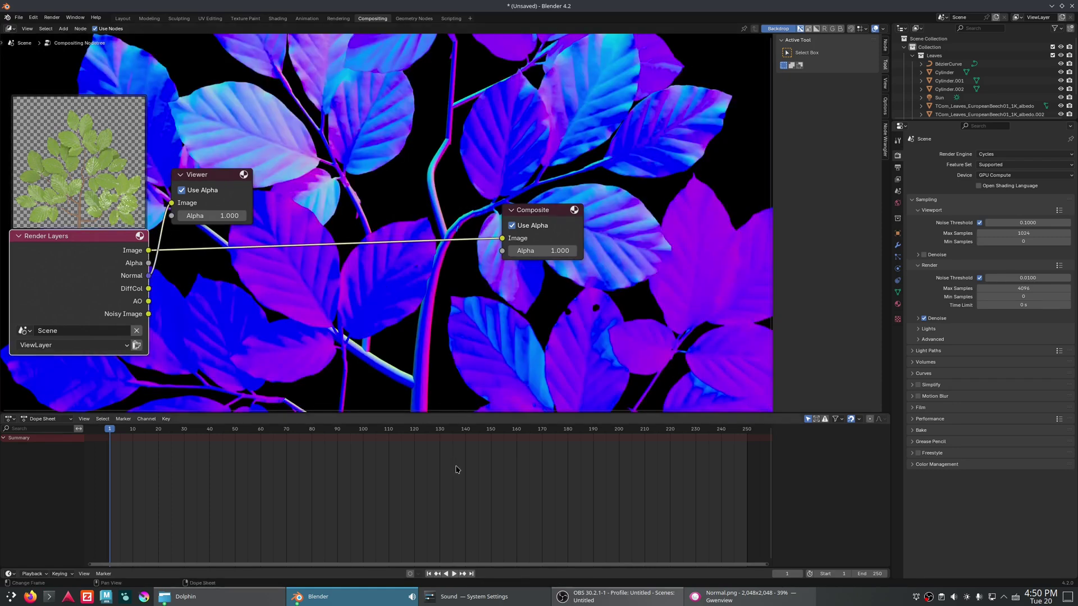
# Open normal0001.png and Normal.png from the textures folder and compare them with the Normal pass in the compositor backdrop.
pyautogui.click(239, 597)
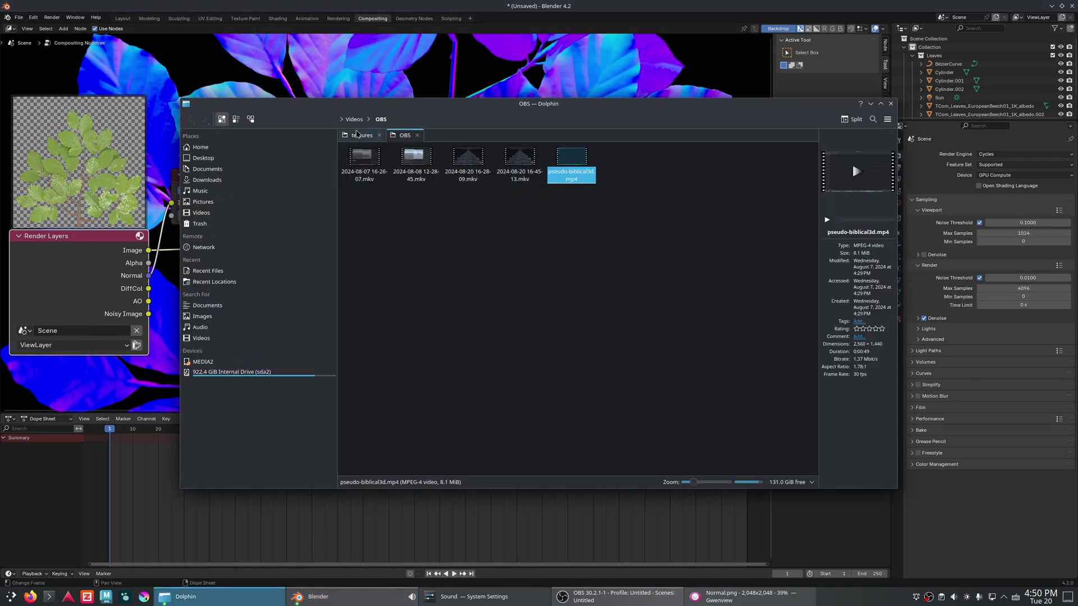
pyautogui.click(362, 135)
pyautogui.click(418, 243)
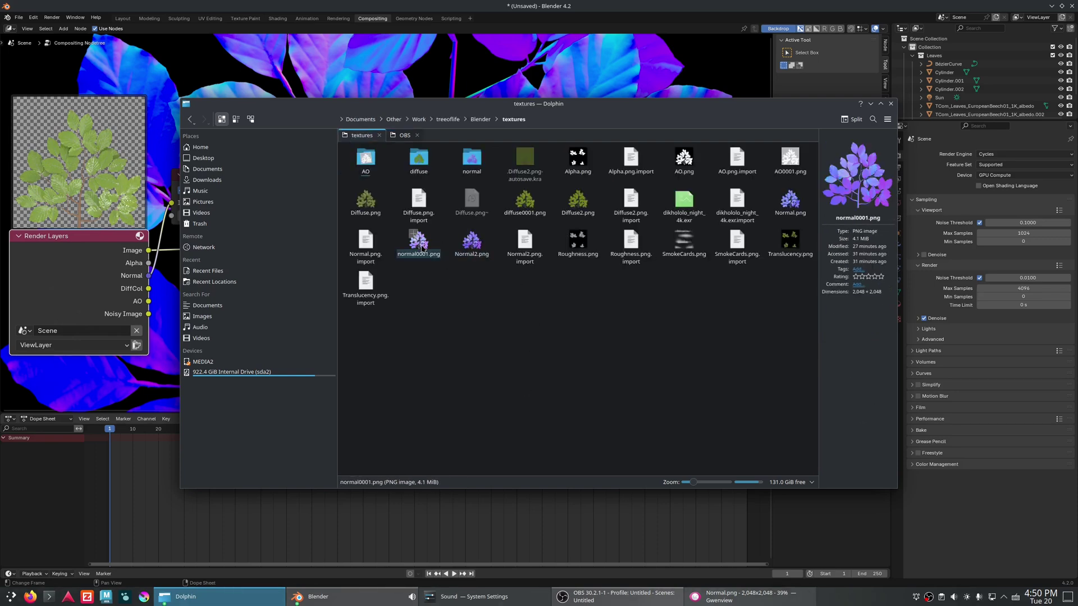
pyautogui.press('Return')
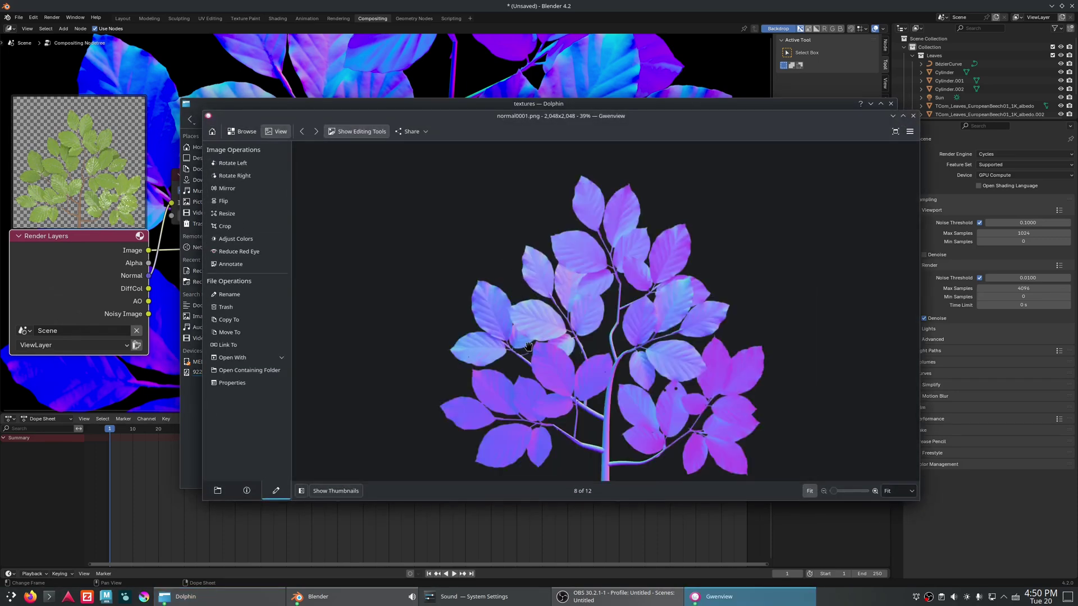
pyautogui.click(913, 116)
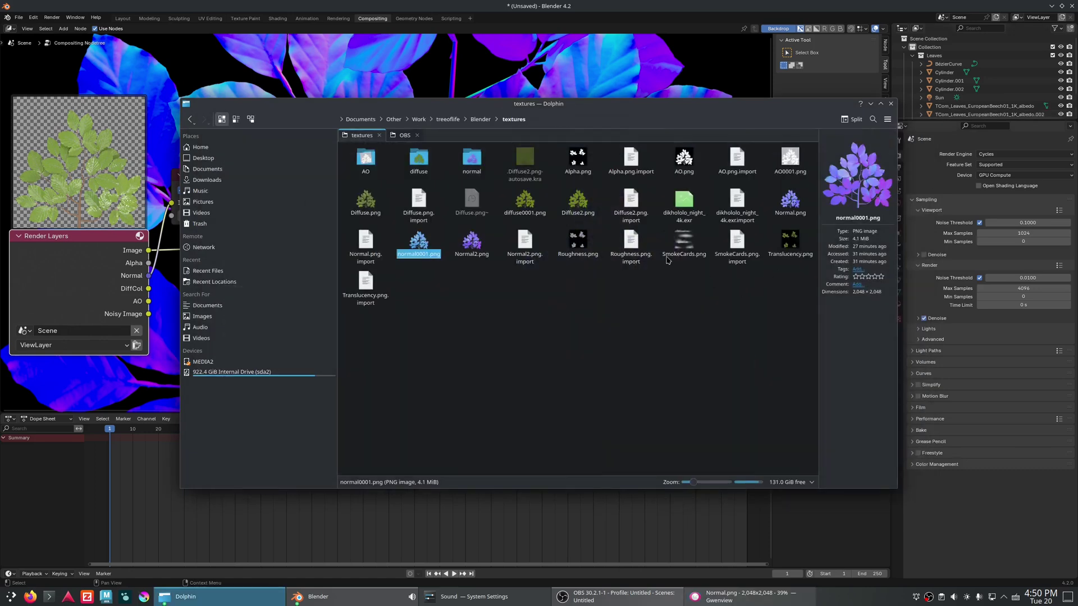
pyautogui.press('Return')
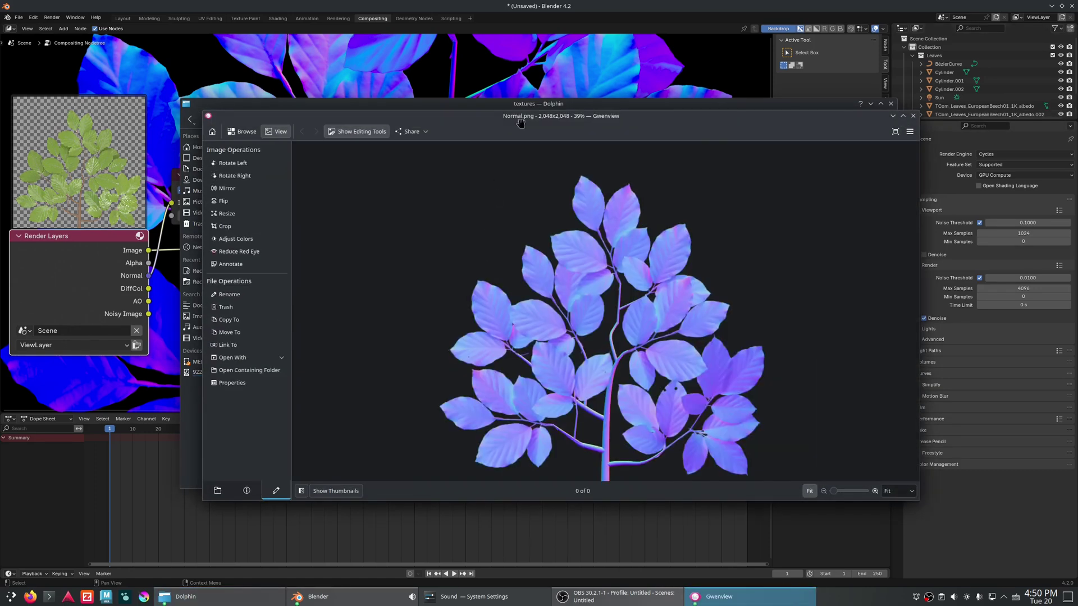
pyautogui.click(610, 7)
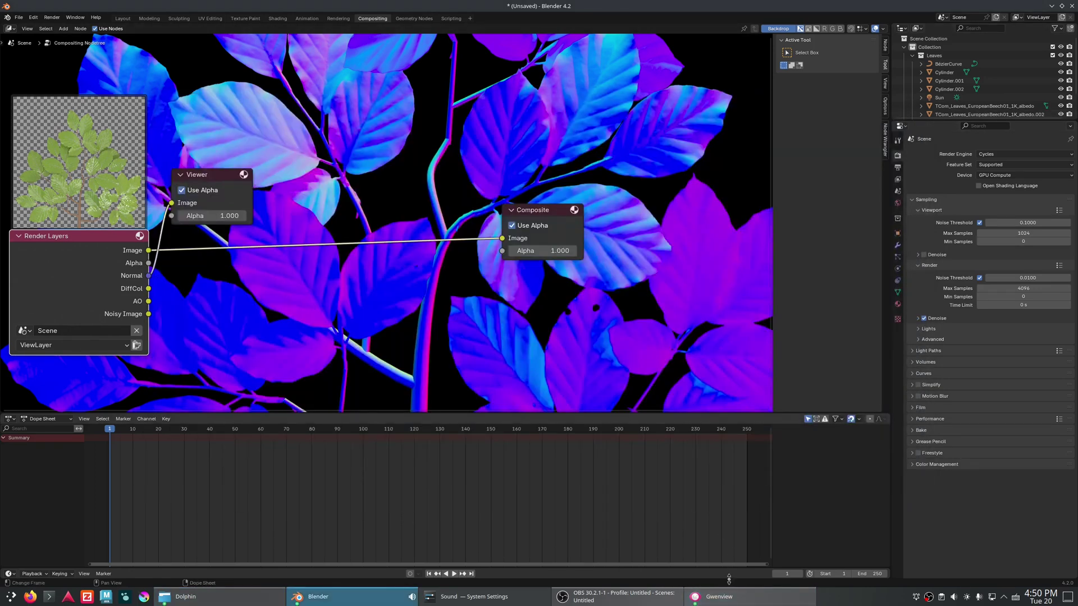
pyautogui.click(742, 596)
pyautogui.click(565, 16)
# Move the Viewer node away from Render Layers and add a Combine XYZ node in the freed space.
pyautogui.scroll(-2, 506, 273)
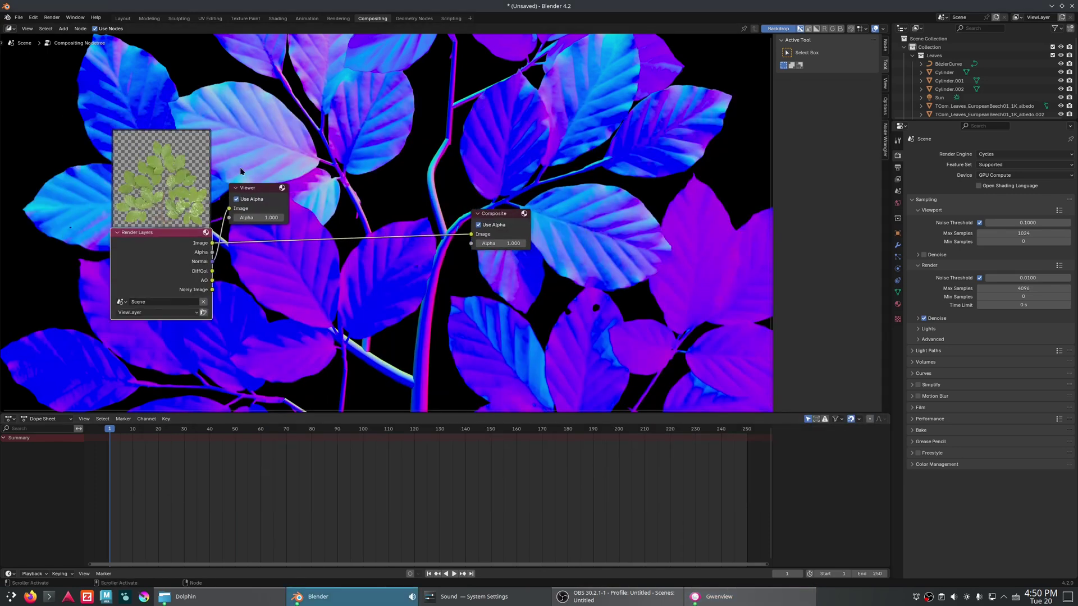
pyautogui.moveTo(249, 188); pyautogui.dragTo(311, 188)
pyautogui.scroll(3, 277, 291)
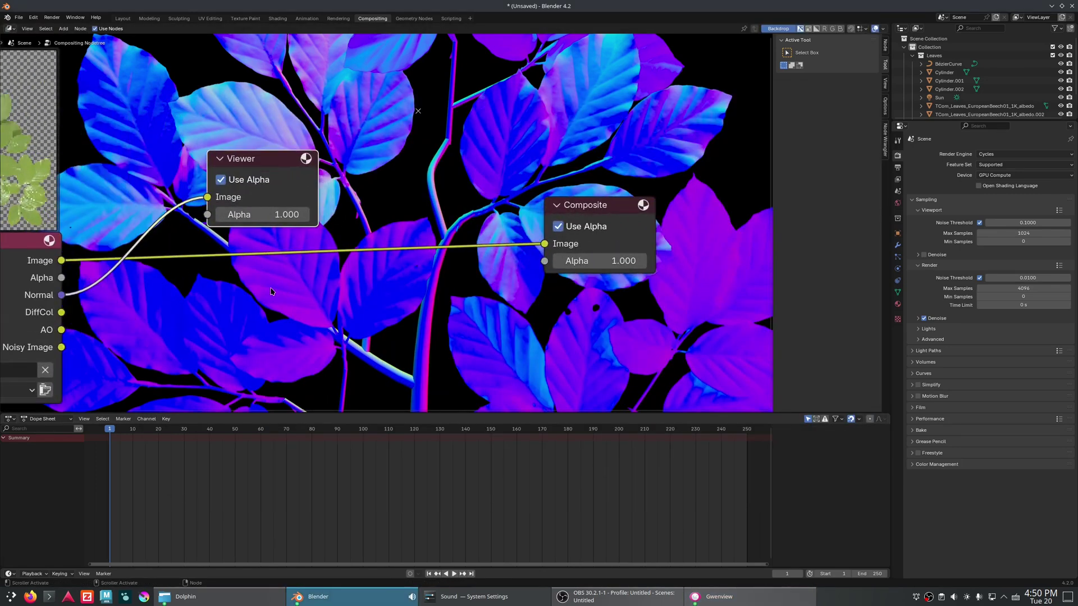
pyautogui.moveTo(278, 290); pyautogui.dragTo(430, 281, button='middle')
pyautogui.moveTo(422, 150); pyautogui.dragTo(576, 143)
pyautogui.hotkey('shift', 'a')
pyautogui.click(308, 243)
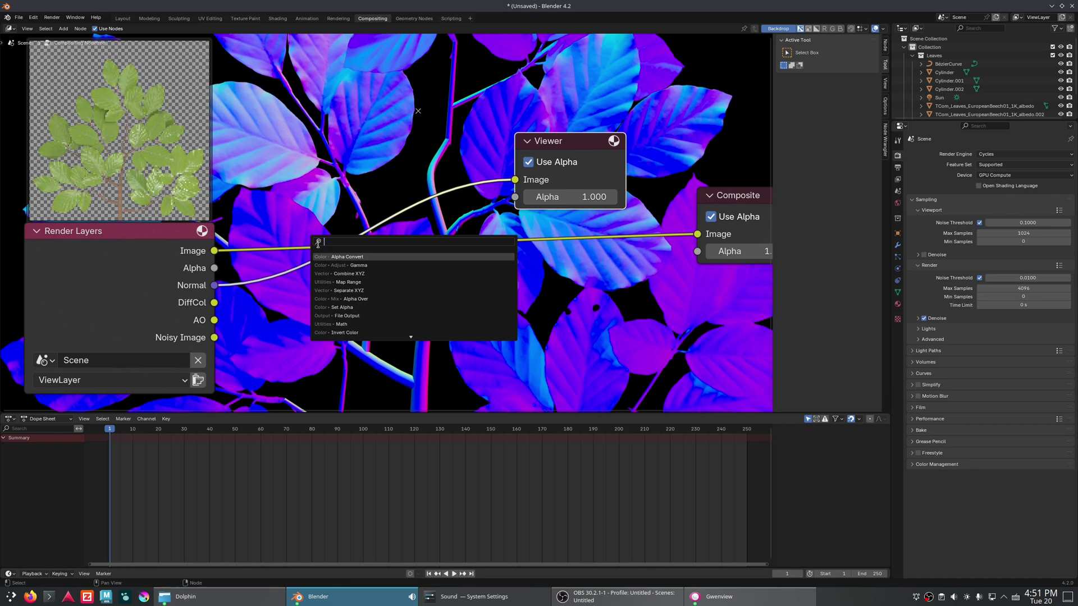
pyautogui.click(350, 273)
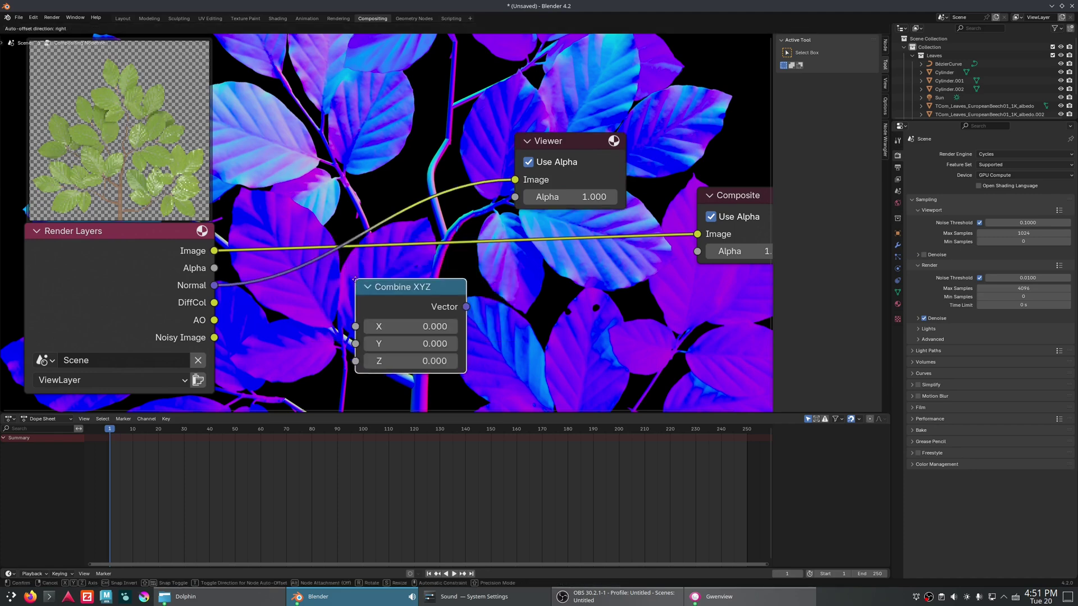
# Add a Separate XYZ node fed by the Normal output of Render Layers.
pyautogui.hotkey('shift', 'a')
pyautogui.write('seper')
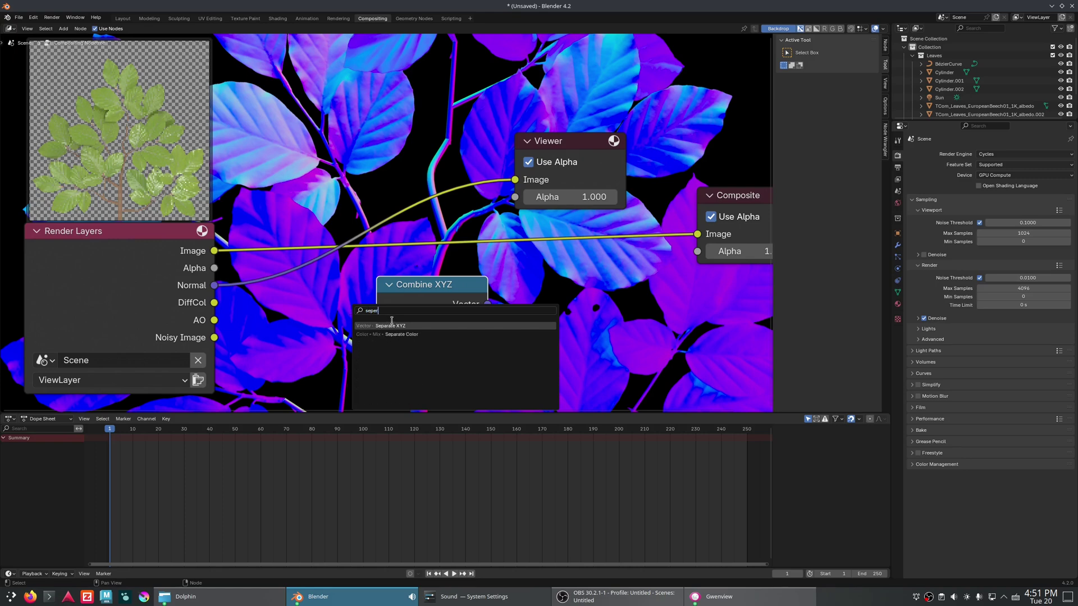
pyautogui.click(393, 325)
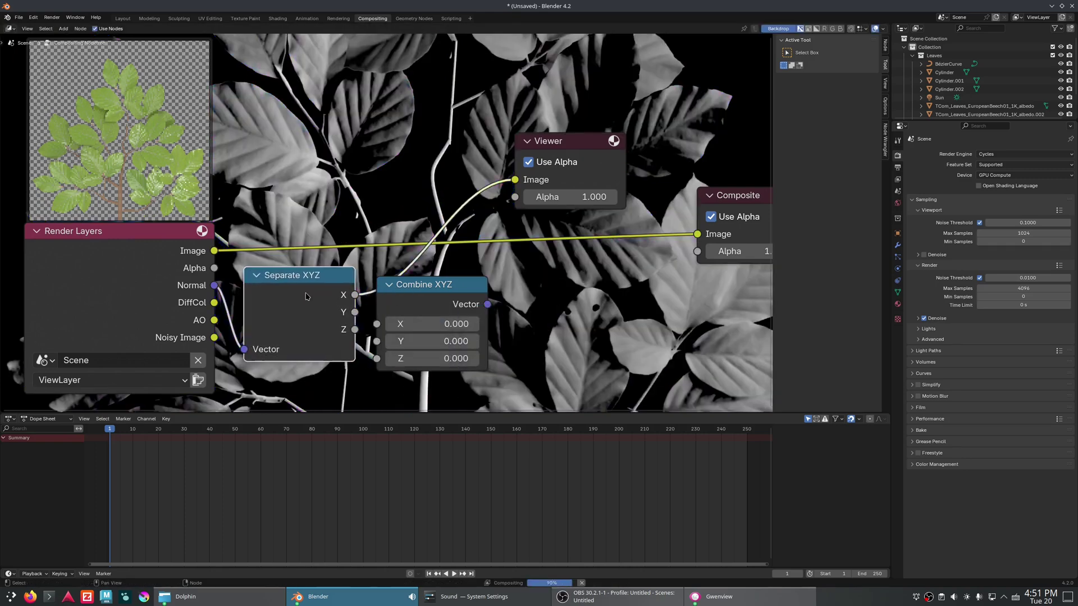
# Space out the Separate XYZ, Combine XYZ and Viewer nodes to leave room between the two vector nodes.
pyautogui.moveTo(548, 285); pyautogui.dragTo(527, 287)
pyautogui.moveTo(578, 141); pyautogui.dragTo(603, 73)
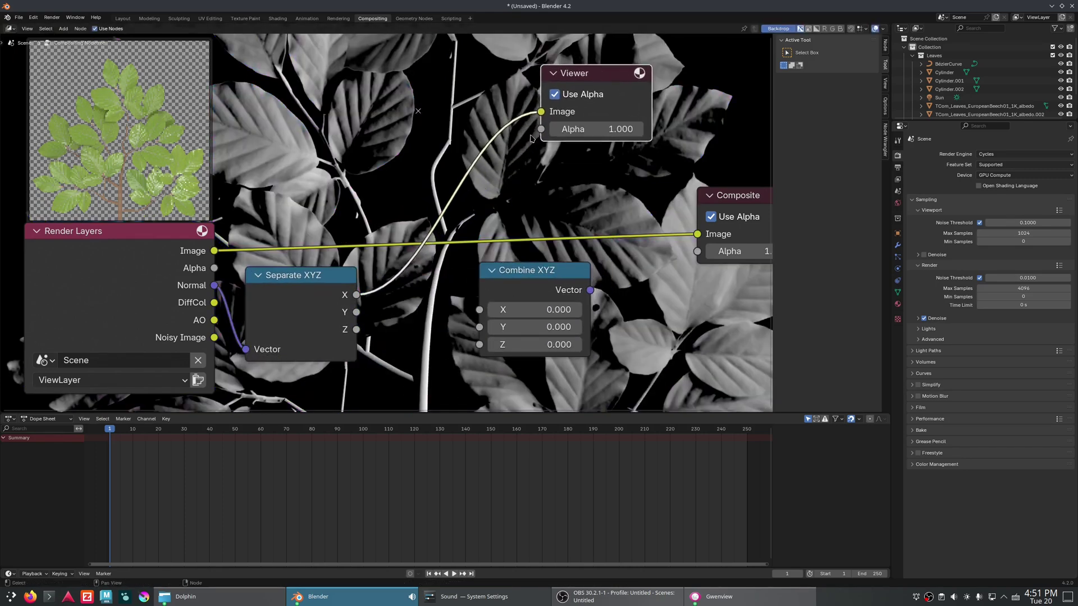
pyautogui.moveTo(500, 289); pyautogui.dragTo(657, 266)
pyautogui.moveTo(314, 295); pyautogui.dragTo(331, 295)
pyautogui.click(220, 285)
pyautogui.moveTo(214, 285)
pyautogui.mouseDown()
pyautogui.moveTo(222, 303)
pyautogui.moveTo(242, 270)
pyautogui.moveTo(229, 284)
pyautogui.mouseUp()
pyautogui.moveTo(370, 277); pyautogui.dragTo(365, 277)
pyautogui.moveTo(592, 87); pyautogui.dragTo(655, 90)
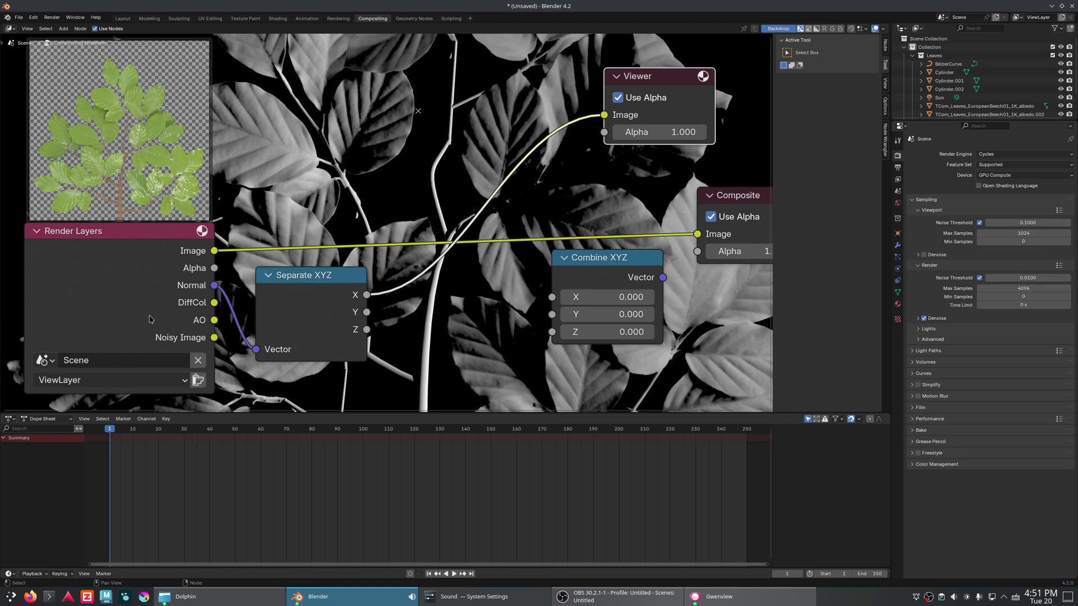
# Preview the Y and Z outputs of the Separate XYZ node in the Viewer and move the Viewer out of the way.
pyautogui.click(336, 287)
pyautogui.keyDown('ctrl'); pyautogui.keyDown('shift'); pyautogui.click(325, 283); pyautogui.keyUp('shift'); pyautogui.keyUp('ctrl')
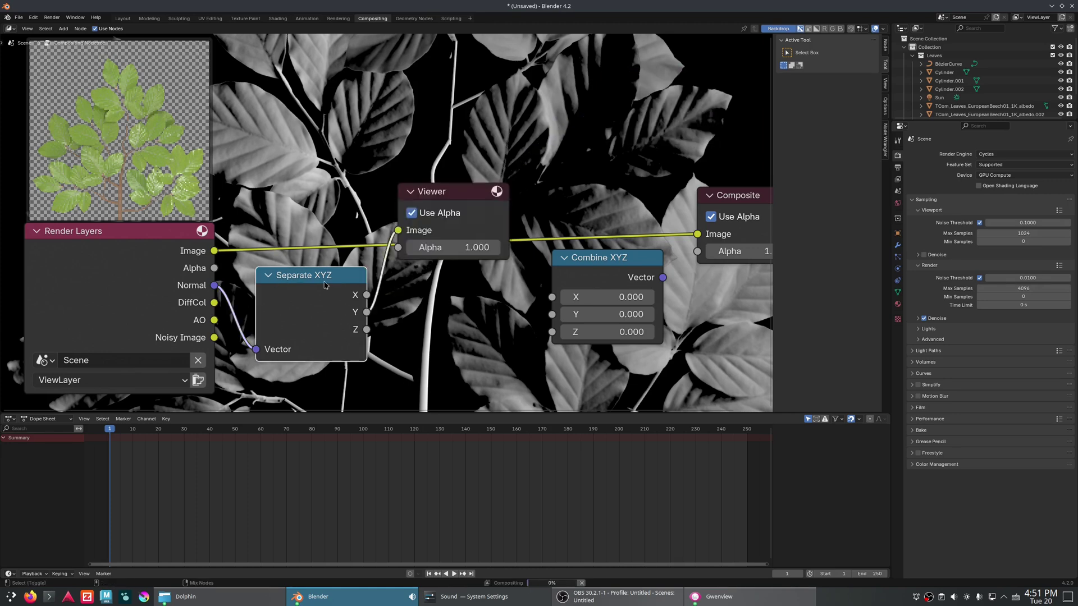
pyautogui.keyDown('ctrl'); pyautogui.keyDown('shift'); pyautogui.click(324, 283); pyautogui.keyUp('shift'); pyautogui.keyUp('ctrl')
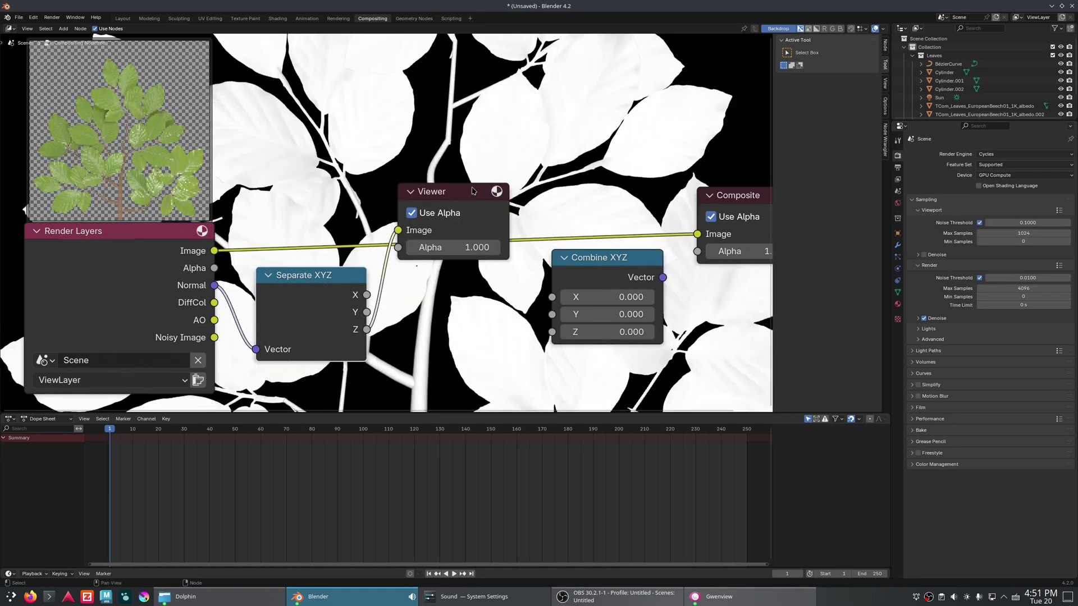
pyautogui.moveTo(393, 225); pyautogui.dragTo(679, 134)
pyautogui.moveTo(625, 159); pyautogui.dragTo(549, 153, button='middle')
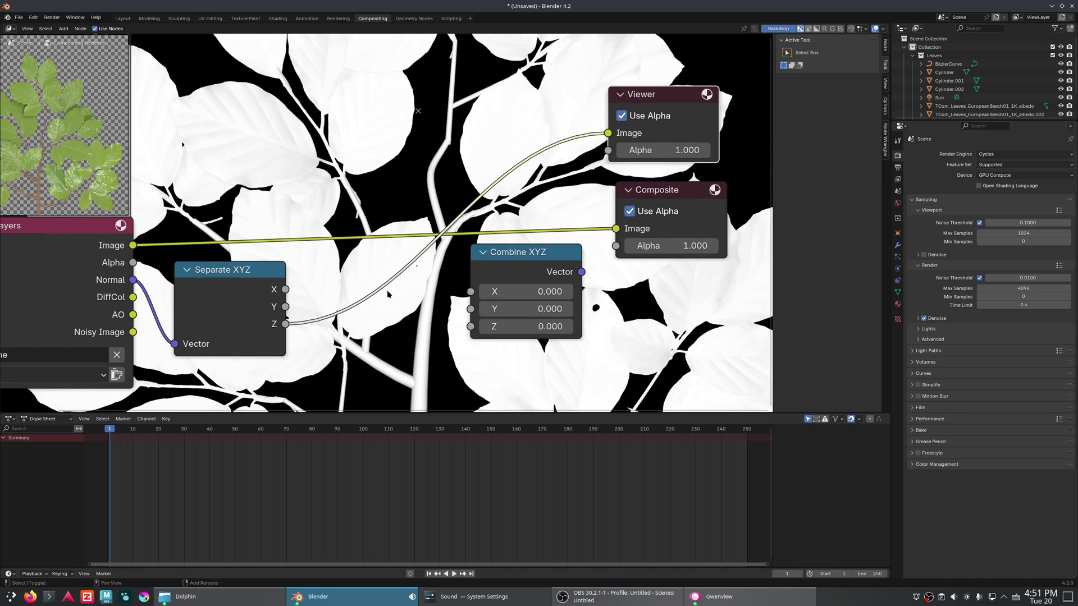
# Insert a Map Range node between the Separate XYZ node's Z output and the Viewer, with From Min set to -1.
pyautogui.hotkey('shift', 'a')
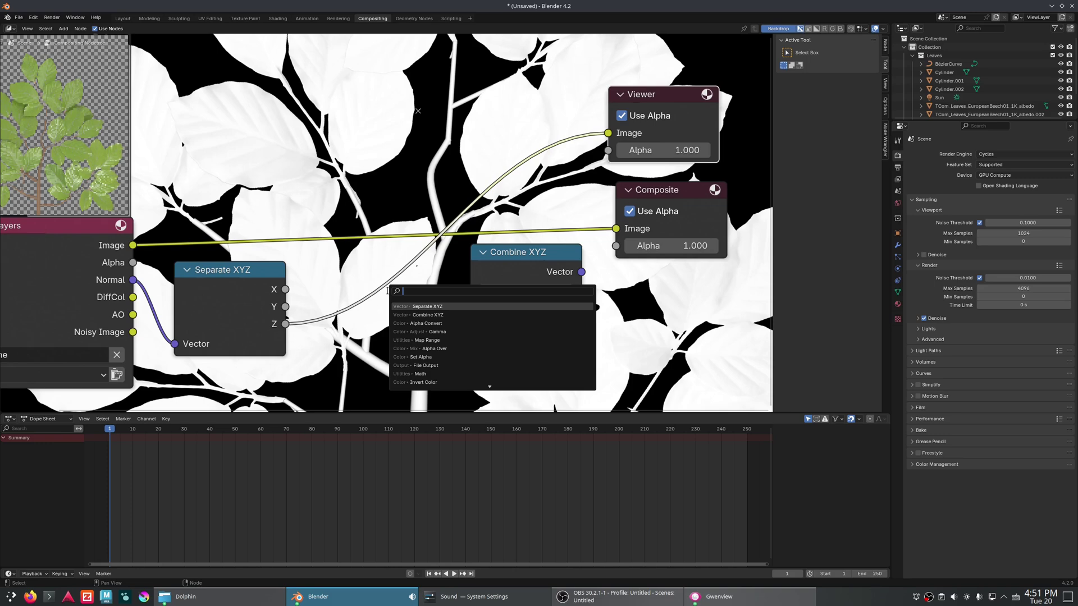
pyautogui.write('map')
pyautogui.click(418, 315)
pyautogui.click(358, 292)
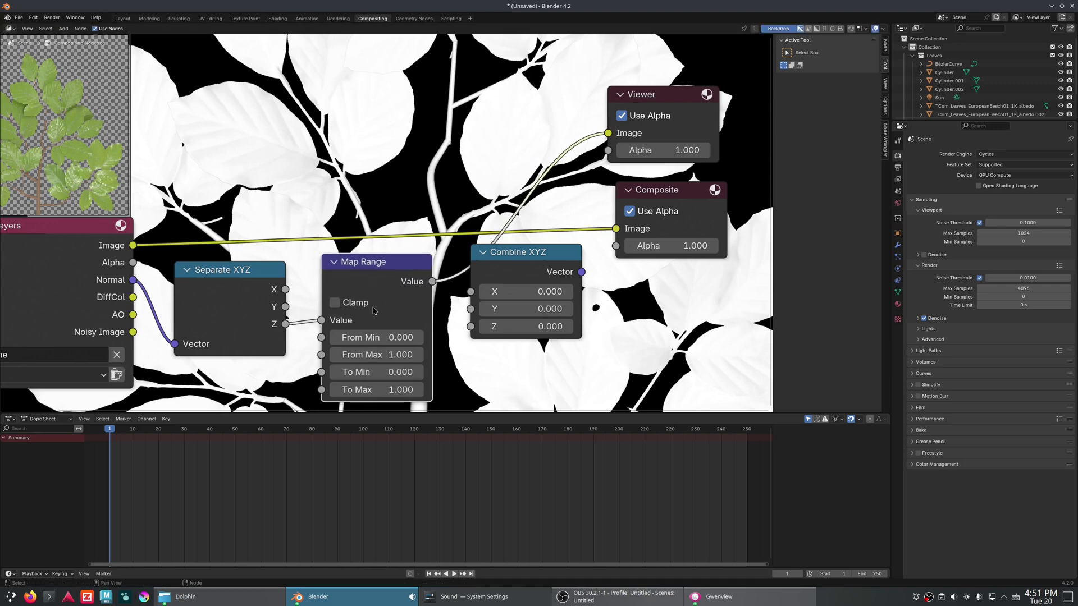
pyautogui.click(382, 338)
pyautogui.write('-1')
pyautogui.press('Return')
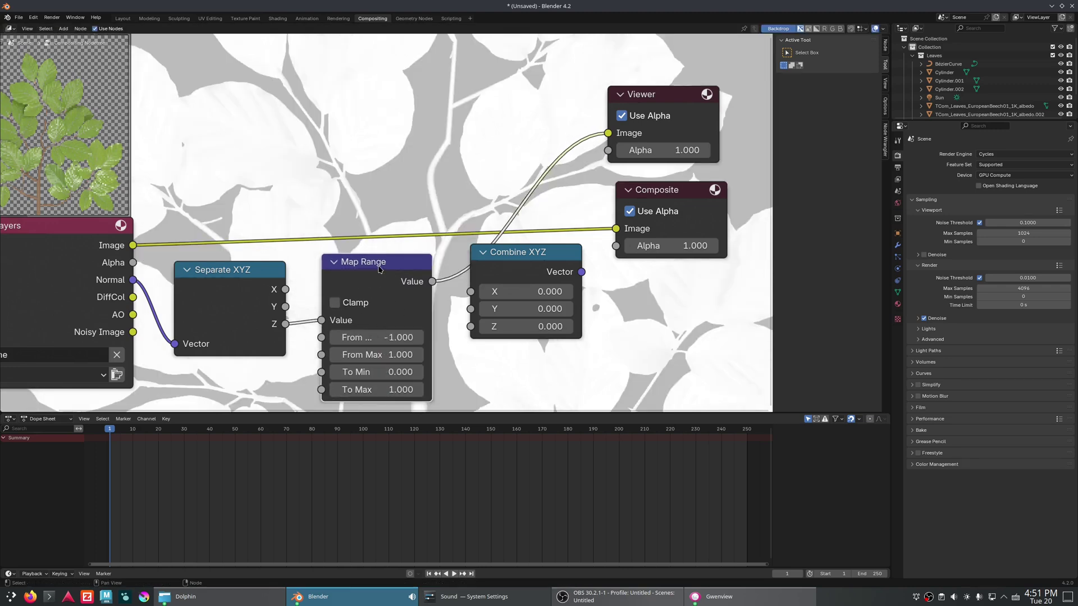
# Relink the Map Range input to the X output of Separate XYZ and move the node above the others.
pyautogui.moveTo(284, 289); pyautogui.dragTo(332, 310)
pyautogui.moveTo(384, 263); pyautogui.dragTo(390, 92)
pyautogui.scroll(-4, 423, 282)
pyautogui.moveTo(468, 184); pyautogui.dragTo(432, 260, button='middle')
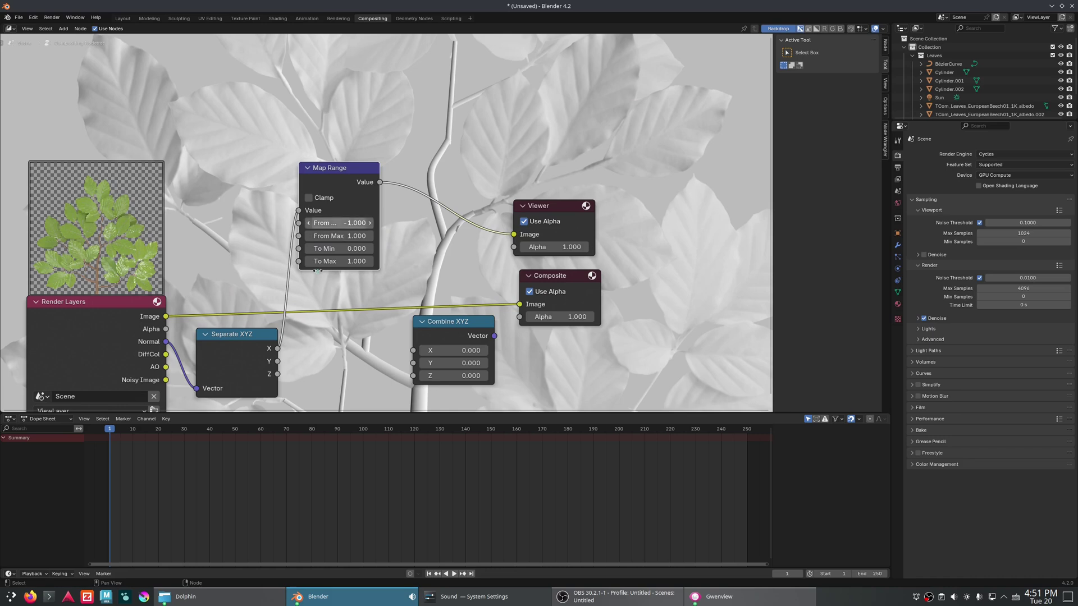
# Duplicate the Map Range node for the Y channel and link the remapped X and Y values to Combine XYZ.
pyautogui.moveTo(344, 183); pyautogui.dragTo(383, 90, button='middle')
pyautogui.hotkey('shift', 'd')
pyautogui.click(414, 281)
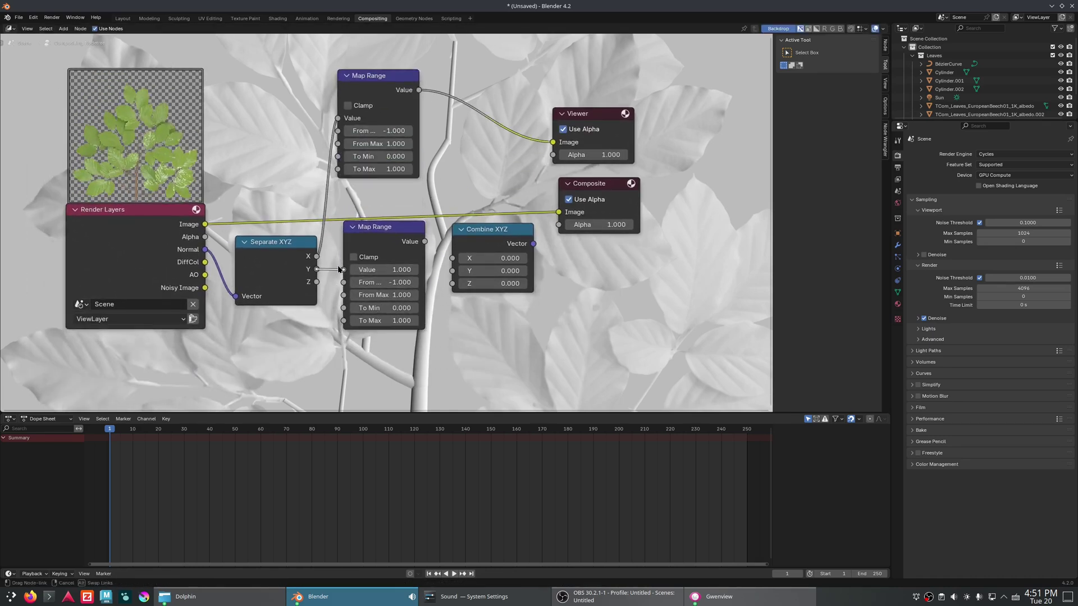
pyautogui.moveTo(316, 269); pyautogui.dragTo(343, 269)
pyautogui.moveTo(425, 242); pyautogui.dragTo(452, 271)
pyautogui.moveTo(420, 92); pyautogui.dragTo(453, 258)
pyautogui.moveTo(389, 76); pyautogui.dragTo(390, 136)
pyautogui.click(388, 267)
# Duplicate the Map Range node for the Z channel and link it between the Z sockets of Separate XYZ and Combine XYZ.
pyautogui.moveTo(446, 290); pyautogui.dragTo(452, 233, button='middle')
pyautogui.hotkey('shift', 'd')
pyautogui.click(443, 341)
pyautogui.moveTo(455, 334); pyautogui.dragTo(460, 284, button='middle')
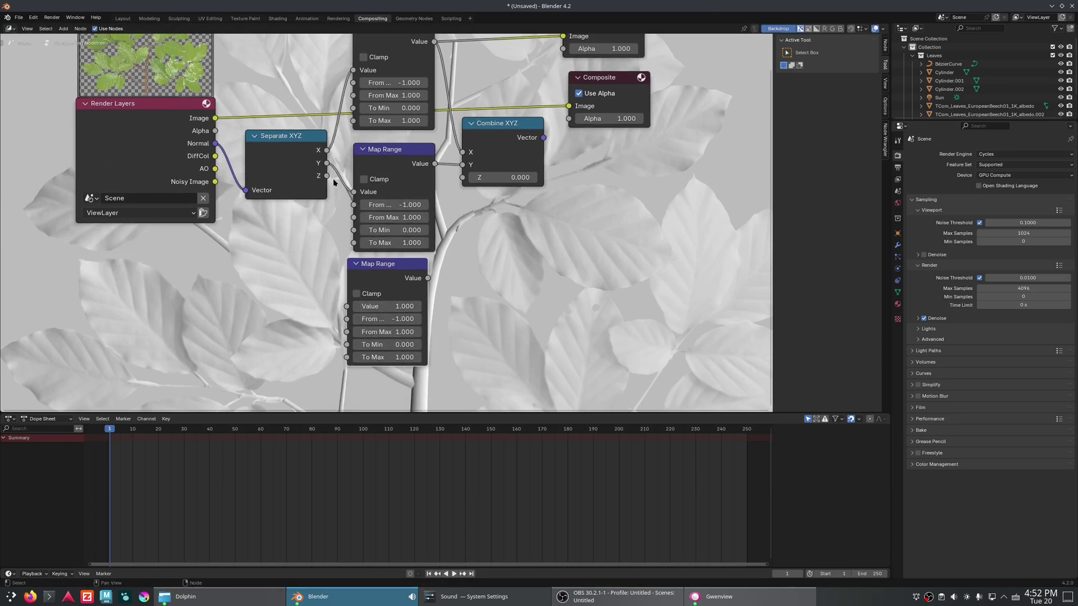
pyautogui.moveTo(327, 176); pyautogui.dragTo(350, 308)
pyautogui.moveTo(429, 278); pyautogui.dragTo(464, 177)
# Preview the Combine XYZ result in the Viewer and tidy the layout of the Composite, Combine XYZ and Map Range nodes.
pyautogui.keyDown('ctrl'); pyautogui.keyDown('shift'); pyautogui.click(507, 137); pyautogui.keyUp('shift'); pyautogui.keyUp('ctrl')
pyautogui.moveTo(596, 139); pyautogui.dragTo(457, 265, button='middle')
pyautogui.scroll(-1, 482, 268)
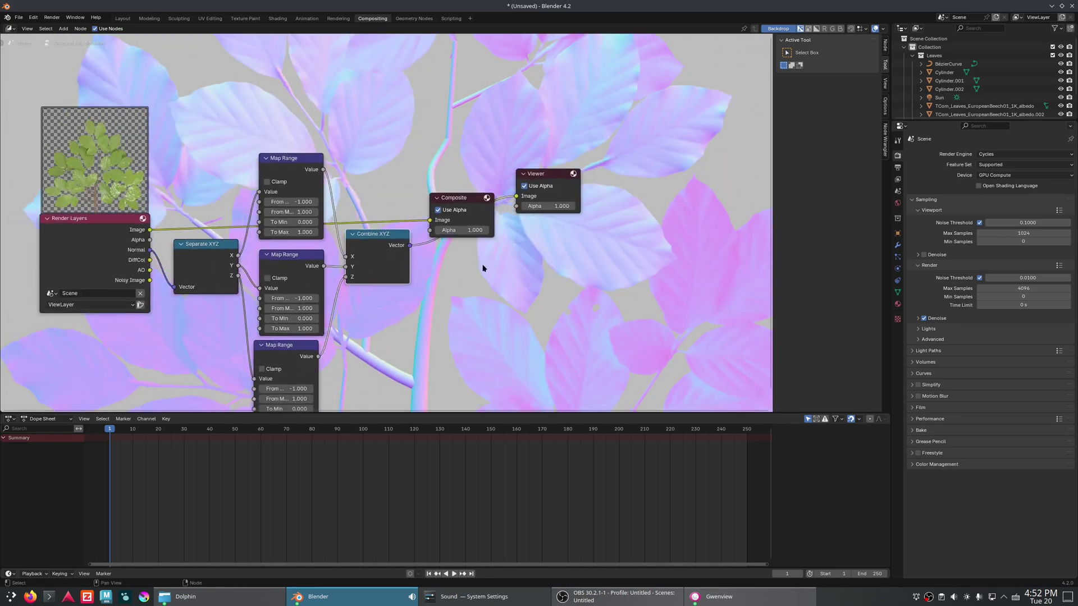
pyautogui.moveTo(470, 204); pyautogui.dragTo(556, 129)
pyautogui.moveTo(377, 233); pyautogui.dragTo(372, 230)
pyautogui.moveTo(298, 161); pyautogui.dragTo(299, 160)
pyautogui.moveTo(386, 239); pyautogui.dragTo(387, 262)
pyautogui.moveTo(295, 263); pyautogui.dragTo(293, 251)
pyautogui.moveTo(287, 160); pyautogui.dragTo(288, 131)
pyautogui.moveTo(284, 250); pyautogui.dragTo(283, 237)
pyautogui.moveTo(303, 141); pyautogui.dragTo(302, 155)
pyautogui.moveTo(279, 339); pyautogui.dragTo(282, 315)
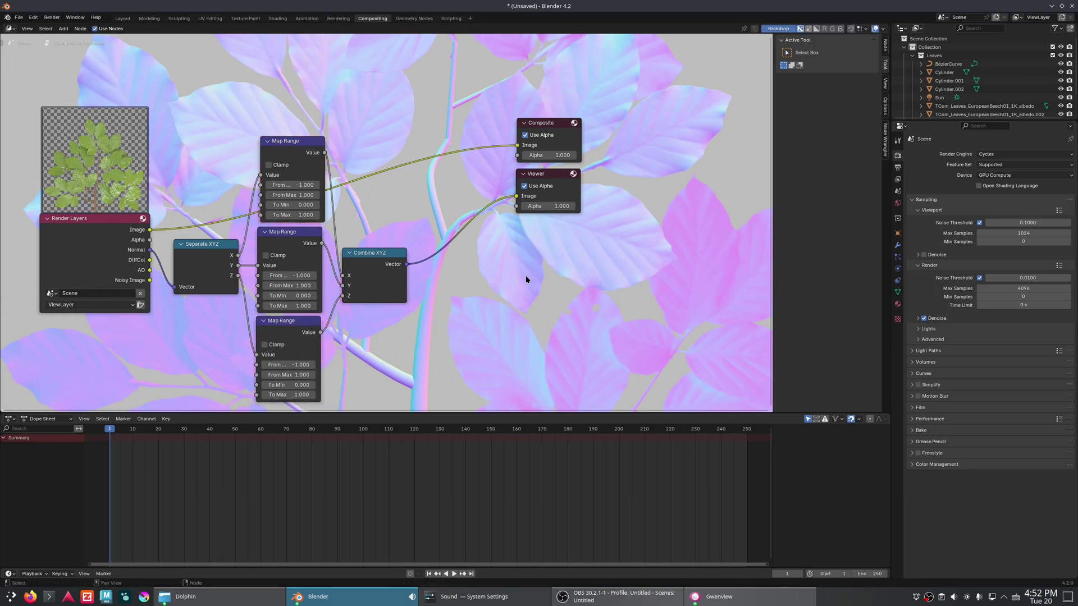
# Insert a Gamma node with a value of 2.2 between Combine XYZ and the Viewer, and disable the Viewer's Use Alpha option.
pyautogui.hotkey('shift', 'a')
pyautogui.write('gamma')
pyautogui.press('Return')
pyautogui.click(394, 211)
pyautogui.doubleClick(450, 272)
pyautogui.write('2.2')
pyautogui.press('Return')
pyautogui.click(542, 185)
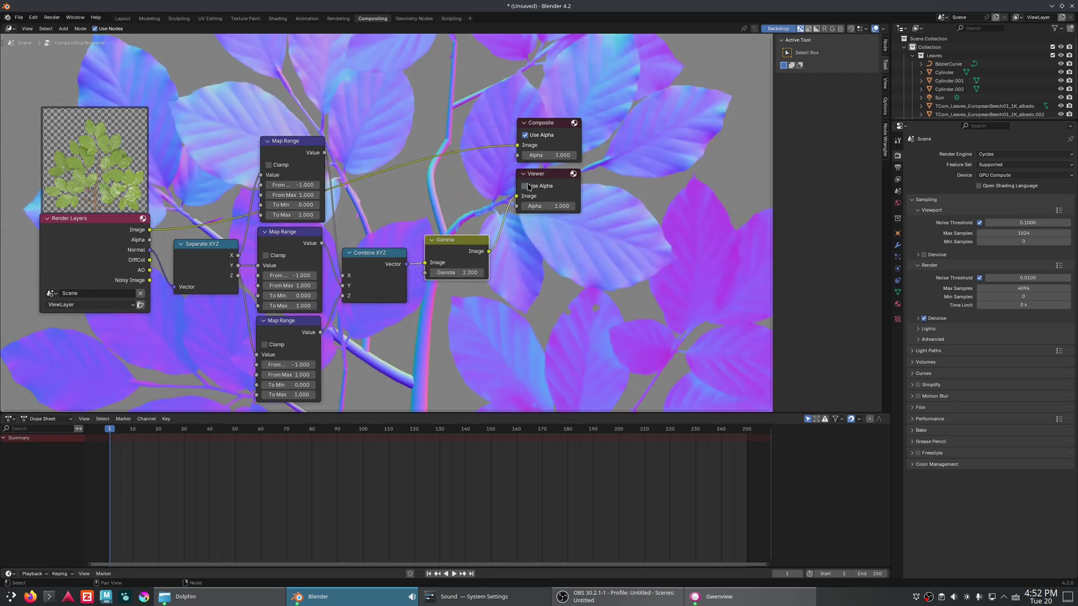
# Switch to Gwenview to examine the Normal.png map and return to Blender.
pyautogui.click(713, 596)
pyautogui.moveTo(630, 114); pyautogui.dragTo(677, 117)
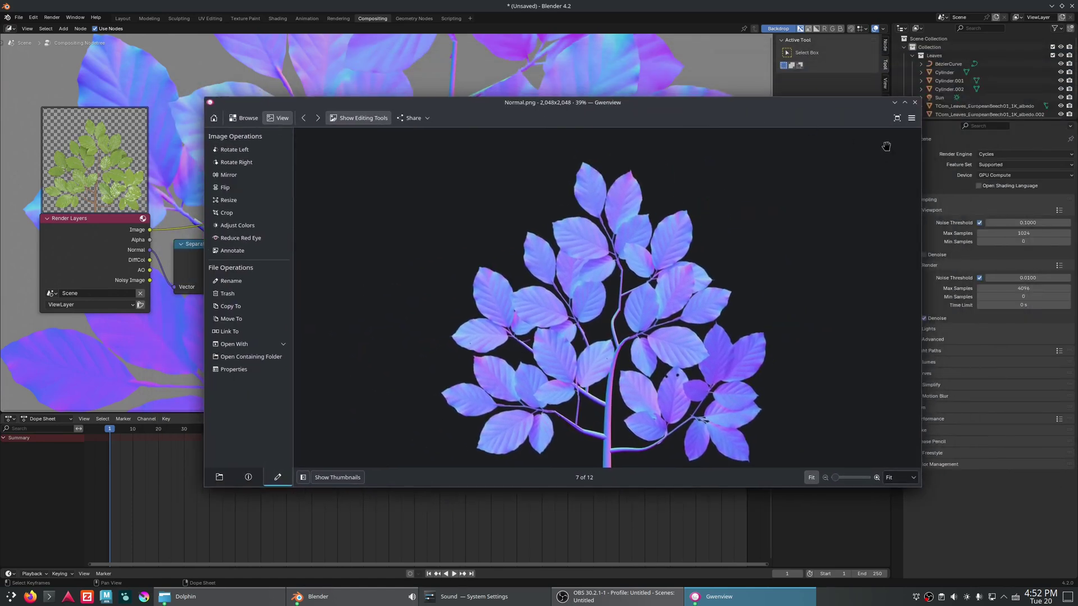
pyautogui.click(893, 101)
# Tidy the layout of the Viewer, Combine XYZ, Separate XYZ, X-channel Map Range and Gamma nodes.
pyautogui.click(363, 261)
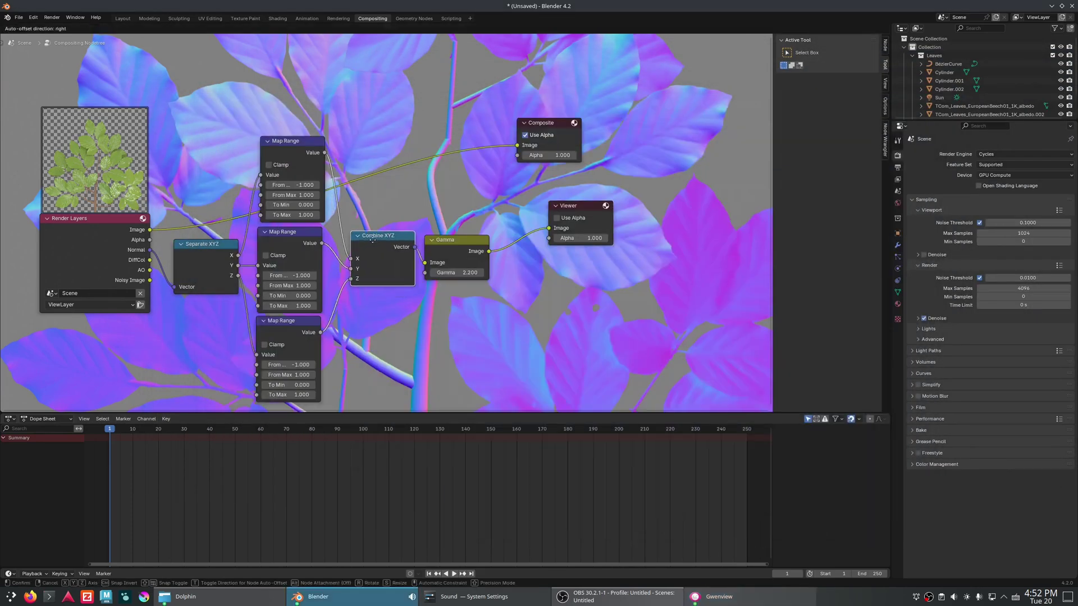
pyautogui.moveTo(372, 239); pyautogui.dragTo(372, 238)
pyautogui.moveTo(209, 253); pyautogui.dragTo(204, 253)
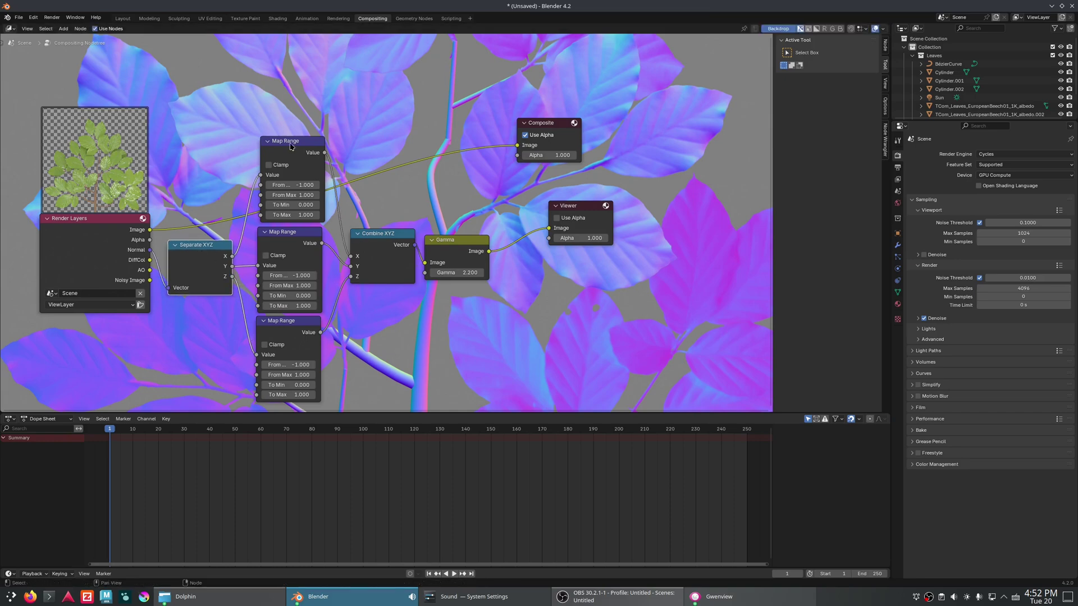
pyautogui.moveTo(290, 144); pyautogui.dragTo(287, 142)
pyautogui.moveTo(458, 252); pyautogui.dragTo(475, 244)
pyautogui.click(381, 199)
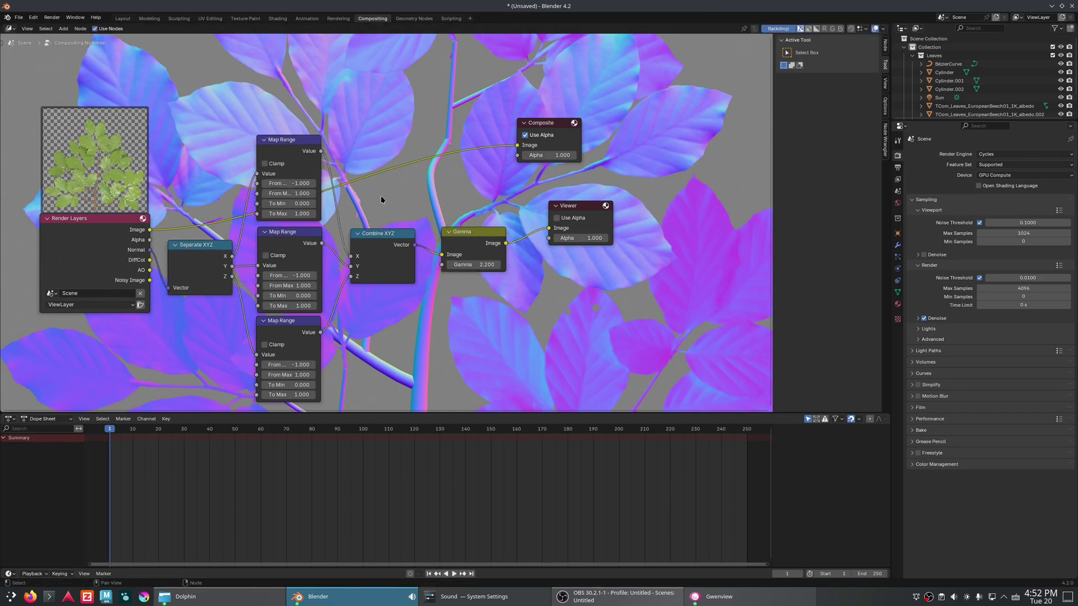
# Preview the Render Layers Normal pass, the Map Range nodes and Combine XYZ in turn through the Viewer.
pyautogui.keyDown('ctrl'); pyautogui.keyDown('shift'); pyautogui.click(101, 232); pyautogui.keyUp('shift'); pyautogui.keyUp('ctrl')
pyautogui.keyDown('ctrl'); pyautogui.keyDown('shift'); pyautogui.click(102, 232); pyautogui.keyUp('shift'); pyautogui.keyUp('ctrl')
pyautogui.keyDown('ctrl'); pyautogui.keyDown('shift'); pyautogui.click(102, 232); pyautogui.keyUp('shift'); pyautogui.keyUp('ctrl')
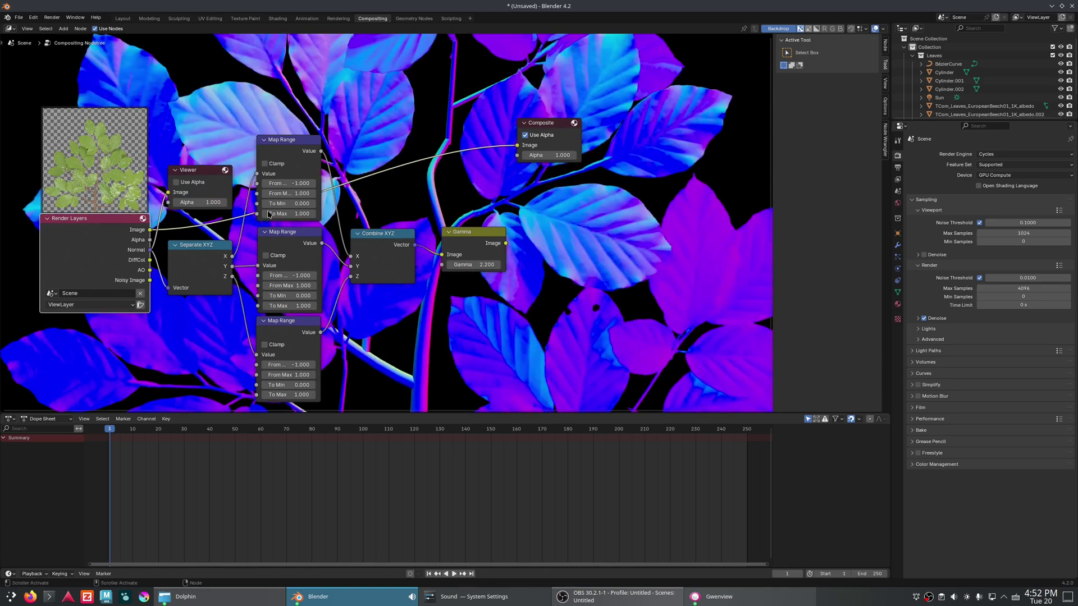
pyautogui.keyDown('ctrl'); pyautogui.keyDown('shift'); pyautogui.click(294, 236); pyautogui.keyUp('shift'); pyautogui.keyUp('ctrl')
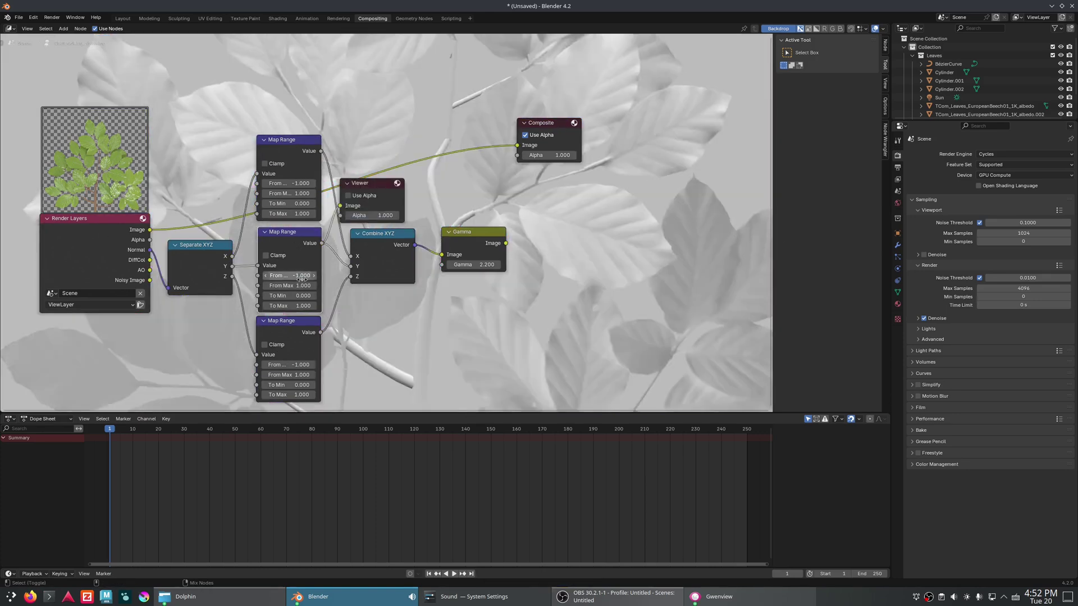
pyautogui.keyDown('ctrl'); pyautogui.keyDown('shift'); pyautogui.click(288, 323); pyautogui.keyUp('shift'); pyautogui.keyUp('ctrl')
pyautogui.keyDown('ctrl'); pyautogui.keyDown('shift'); pyautogui.click(395, 243); pyautogui.keyUp('shift'); pyautogui.keyUp('ctrl')
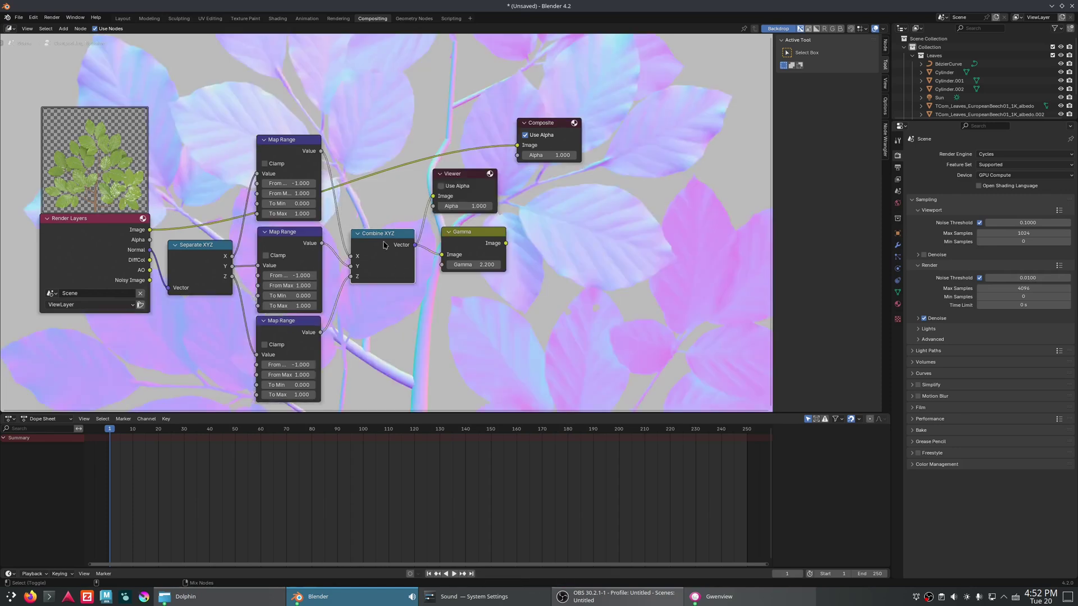
# Add a Set Alpha node after the Gamma node, link the Gamma image into it and preview it in the Viewer.
pyautogui.moveTo(463, 181); pyautogui.dragTo(482, 183)
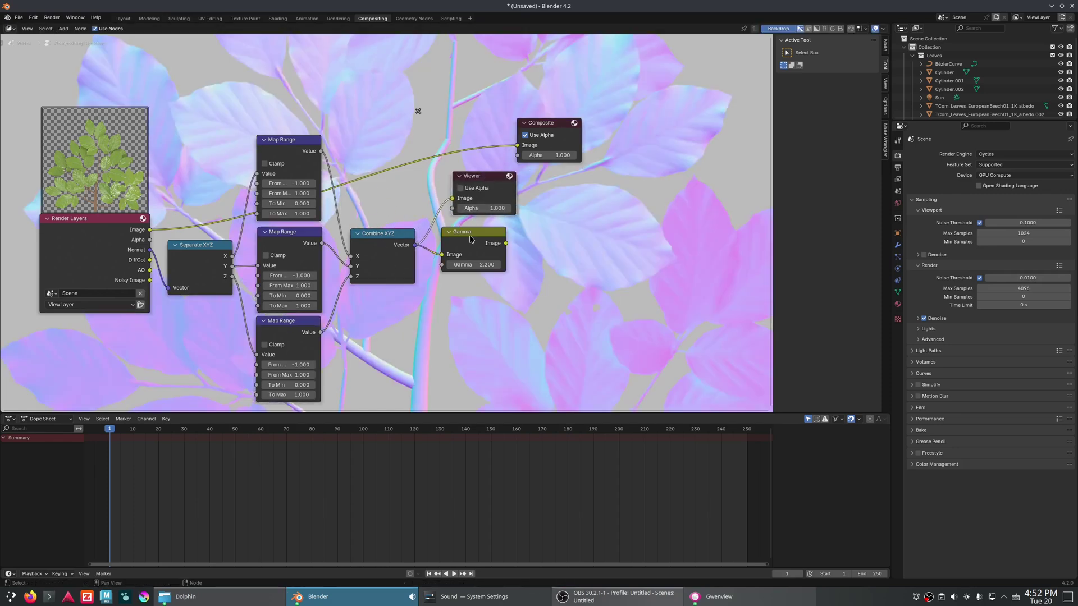
pyautogui.moveTo(466, 245); pyautogui.dragTo(525, 252)
pyautogui.moveTo(483, 185); pyautogui.dragTo(530, 196)
pyautogui.hotkey('shift', 'a')
pyautogui.click(462, 225)
pyautogui.write('setr')
pyautogui.press('BackSpace')
pyautogui.click(492, 241)
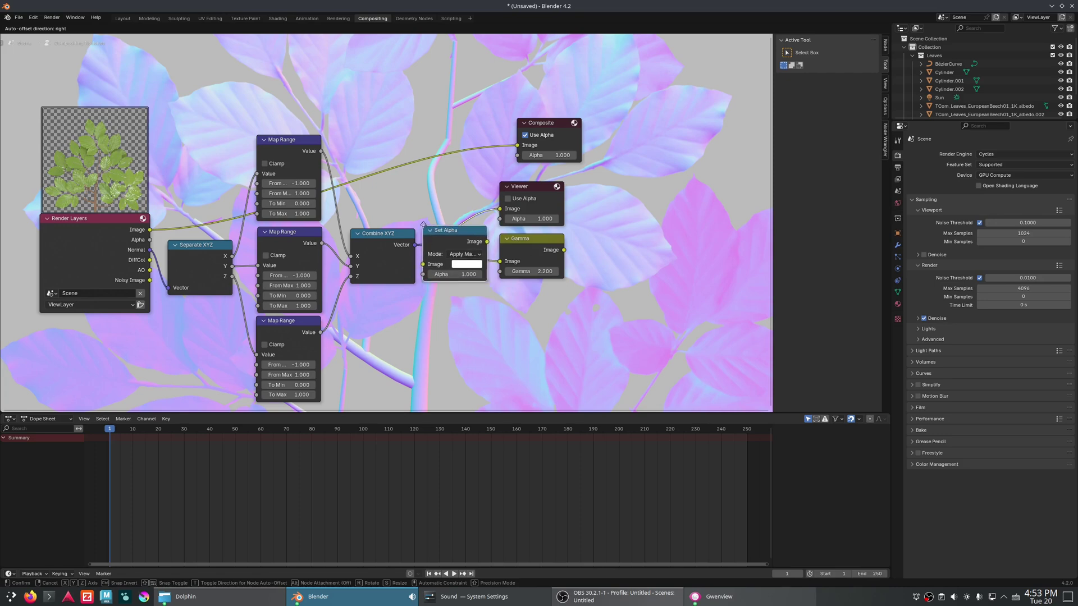
pyautogui.click(590, 257)
pyautogui.moveTo(564, 249); pyautogui.dragTo(622, 241)
pyautogui.keyDown('ctrl'); pyautogui.keyDown('shift'); pyautogui.click(622, 240); pyautogui.keyUp('shift'); pyautogui.keyUp('ctrl')
# Link the Render Layers Alpha output to the Alpha input of the Set Alpha node.
pyautogui.moveTo(613, 254); pyautogui.dragTo(499, 228, button='middle')
pyautogui.moveTo(37, 215); pyautogui.dragTo(71, 222, button='middle')
pyautogui.moveTo(70, 220); pyautogui.dragTo(504, 257)
pyautogui.moveTo(537, 214); pyautogui.dragTo(532, 205)
# Insert an Alpha Convert node set to To Premultiplied between Set Alpha and the Viewer, and enable the Viewer's Use Alpha option.
pyautogui.hotkey('shift', 'a')
pyautogui.click(548, 209)
pyautogui.write('convert')
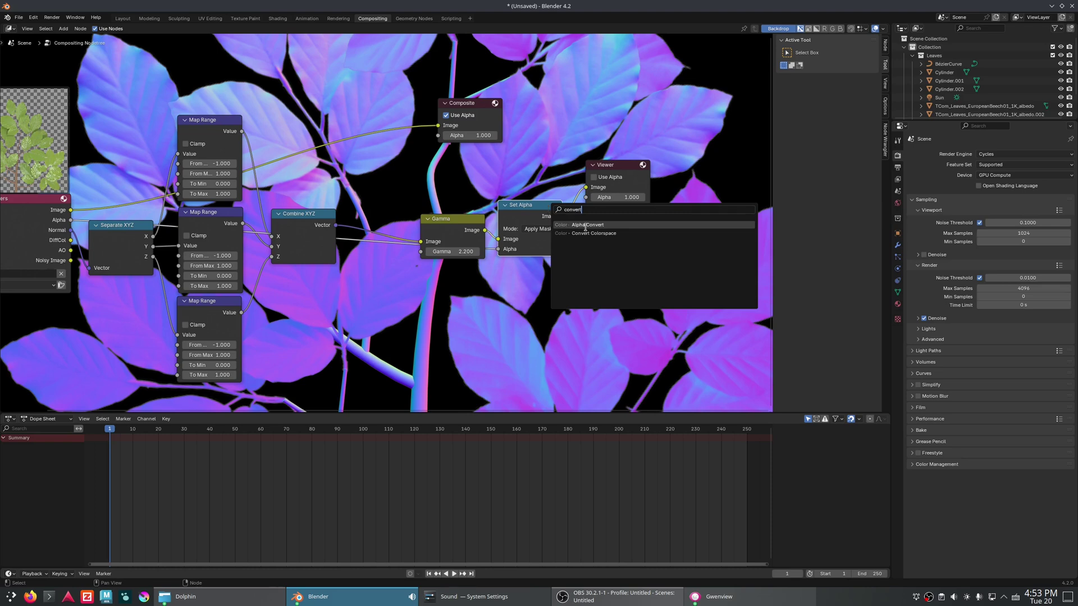
pyautogui.click(585, 224)
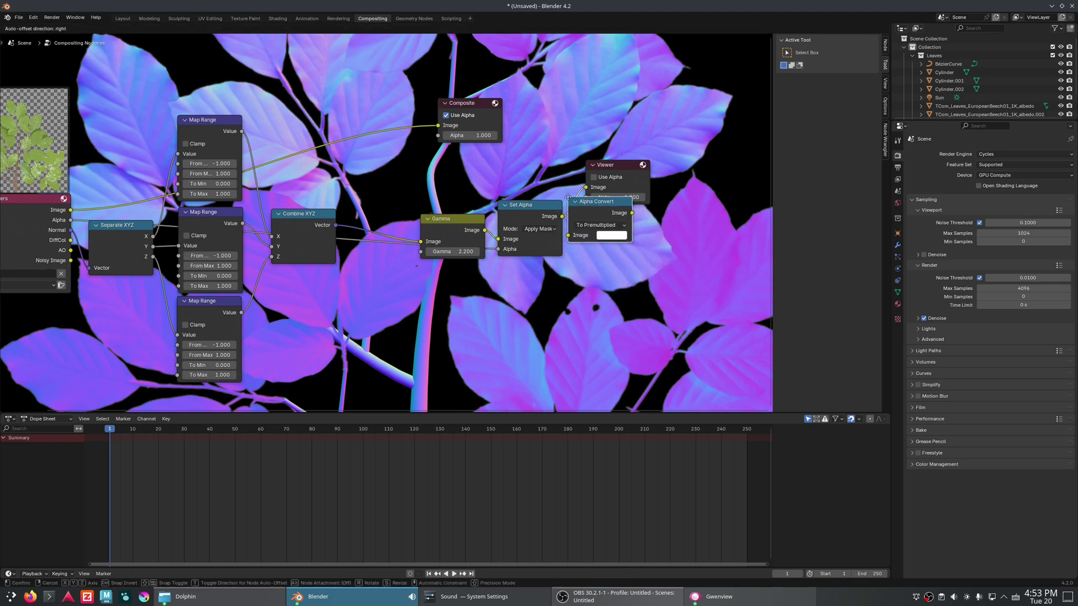
pyautogui.click(574, 205)
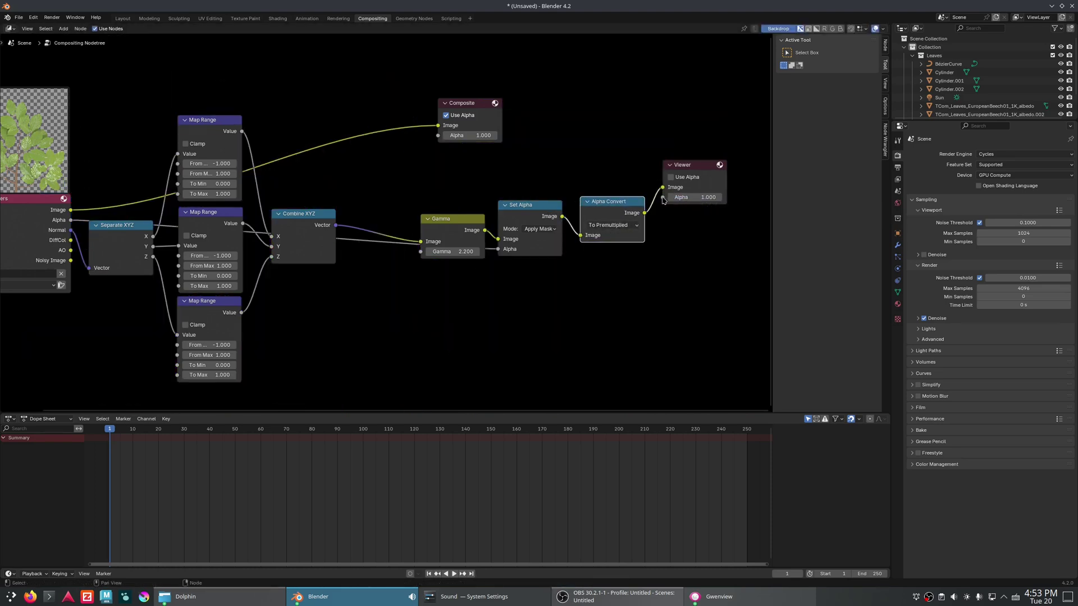
pyautogui.click(677, 178)
# Bypass Alpha Convert by linking Set Alpha directly to the Viewer for comparison, and reinsert it between them.
pyautogui.moveTo(596, 207); pyautogui.dragTo(601, 261)
pyautogui.moveTo(562, 216); pyautogui.dragTo(668, 192)
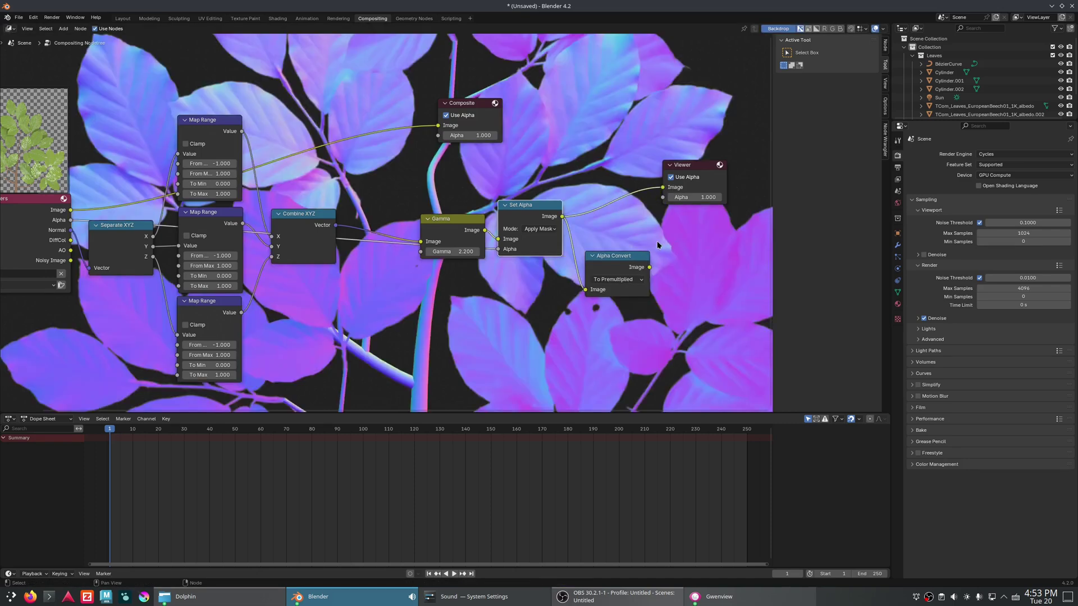
pyautogui.click(617, 265)
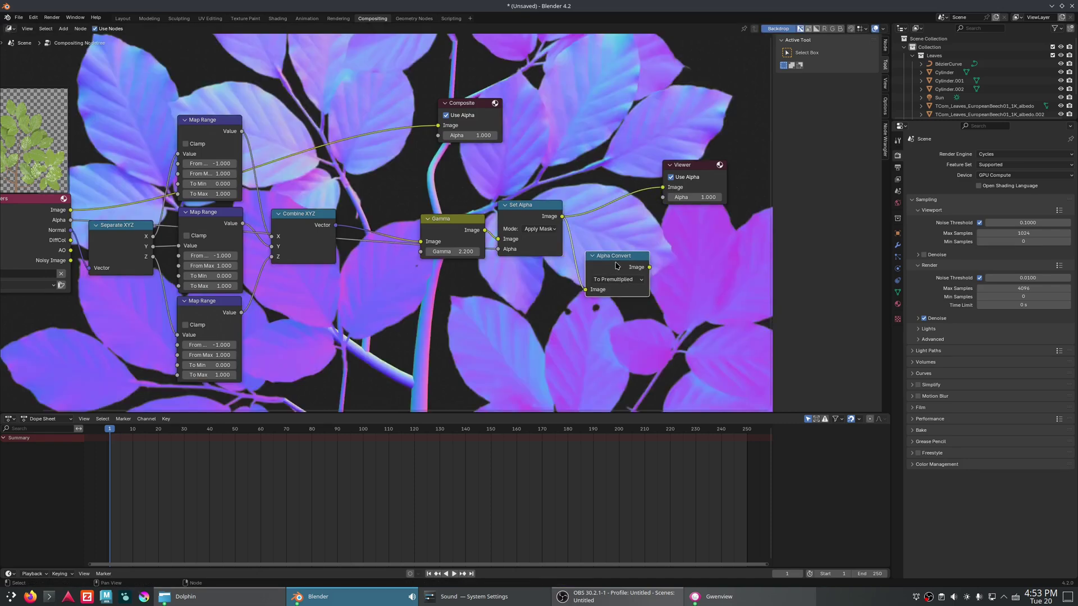
pyautogui.moveTo(624, 260); pyautogui.dragTo(663, 187)
# Set the Set Alpha mode to Replace Alpha and line up the Alpha Convert and Viewer nodes.
pyautogui.click(539, 229)
pyautogui.click(541, 249)
pyautogui.moveTo(633, 227); pyautogui.dragTo(623, 219)
pyautogui.scroll(-2, 638, 255)
pyautogui.scroll(4, 555, 250)
pyautogui.moveTo(655, 179); pyautogui.dragTo(474, 205, button='middle')
pyautogui.click(545, 191)
pyautogui.moveTo(545, 191); pyautogui.dragTo(536, 228)
pyautogui.scroll(-2, 483, 270)
pyautogui.scroll(-4, 483, 267)
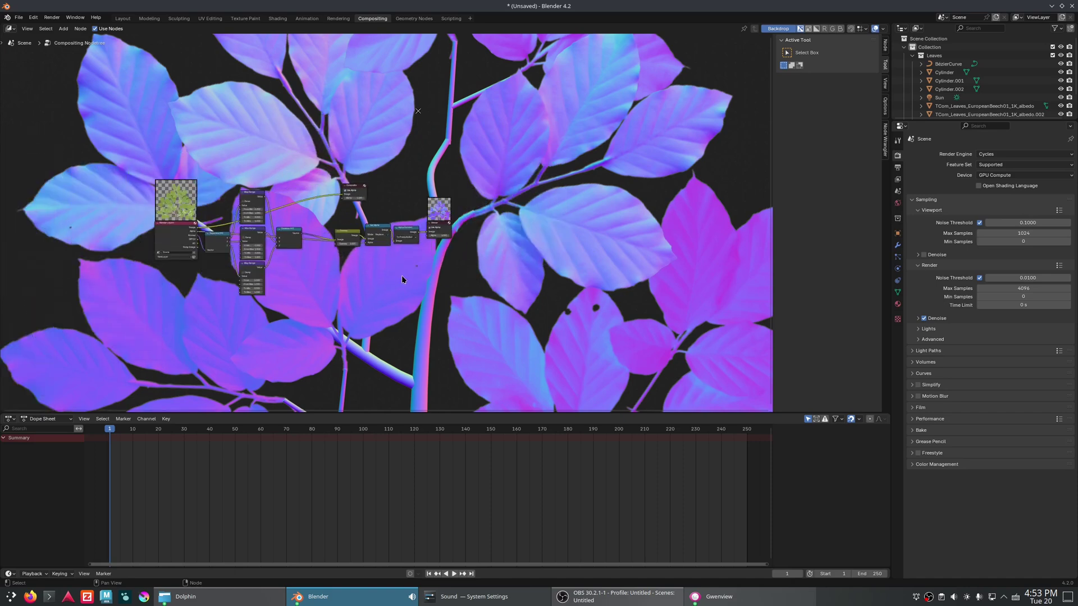
pyautogui.scroll(4, 314, 249)
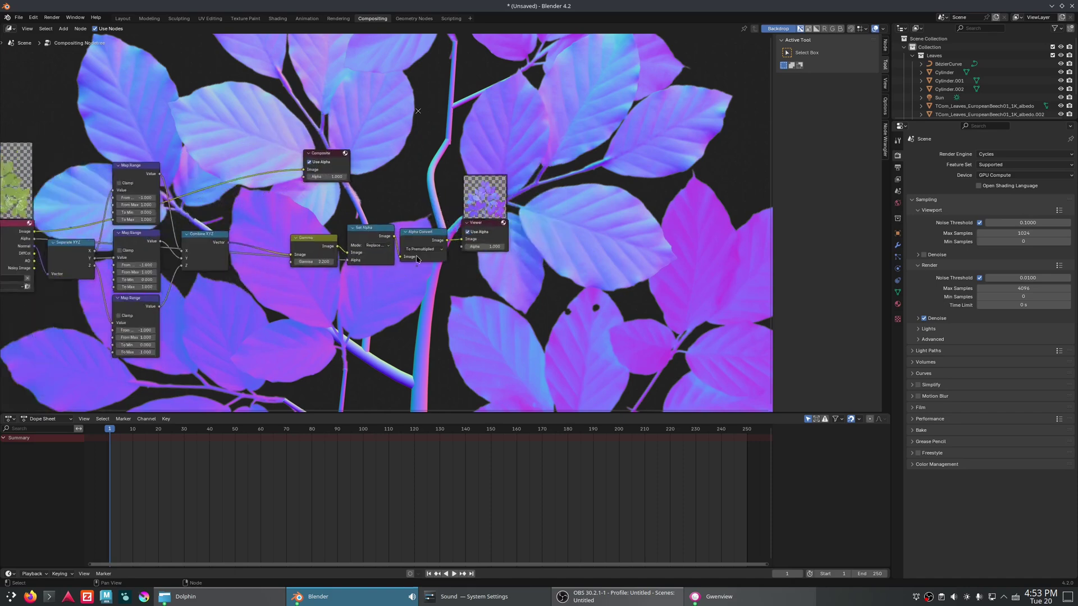
pyautogui.moveTo(504, 229); pyautogui.dragTo(503, 242)
pyautogui.scroll(1, 503, 242)
pyautogui.moveTo(503, 242); pyautogui.dragTo(606, 242, button='middle')
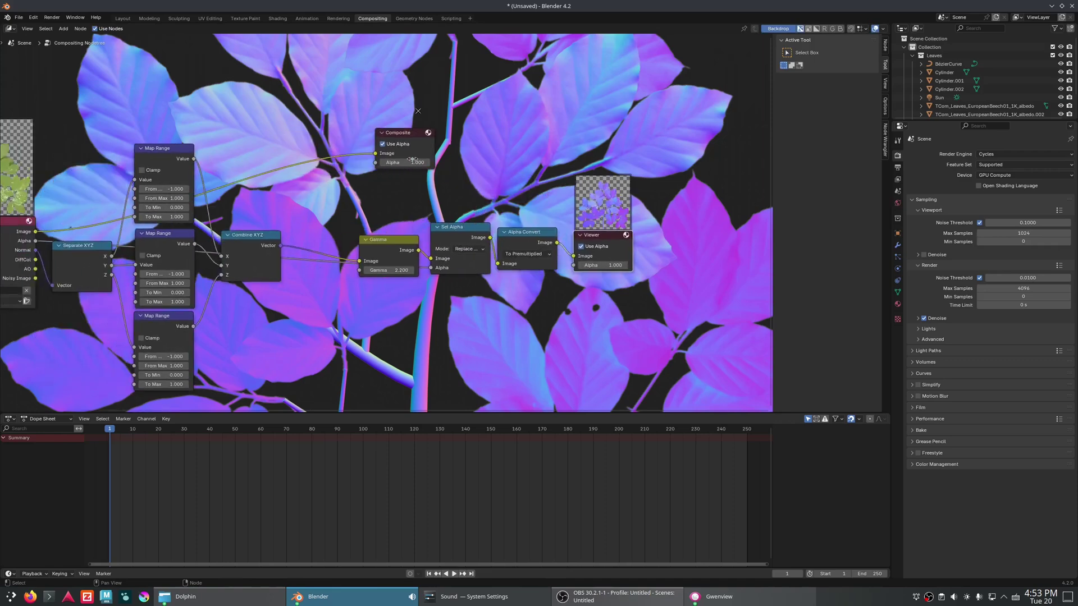
# Disable the Composite node's Use Alpha option and move the node just above the Viewer.
pyautogui.click(409, 142)
pyautogui.moveTo(402, 138); pyautogui.dragTo(600, 188)
pyautogui.moveTo(352, 173); pyautogui.dragTo(426, 164, button='middle')
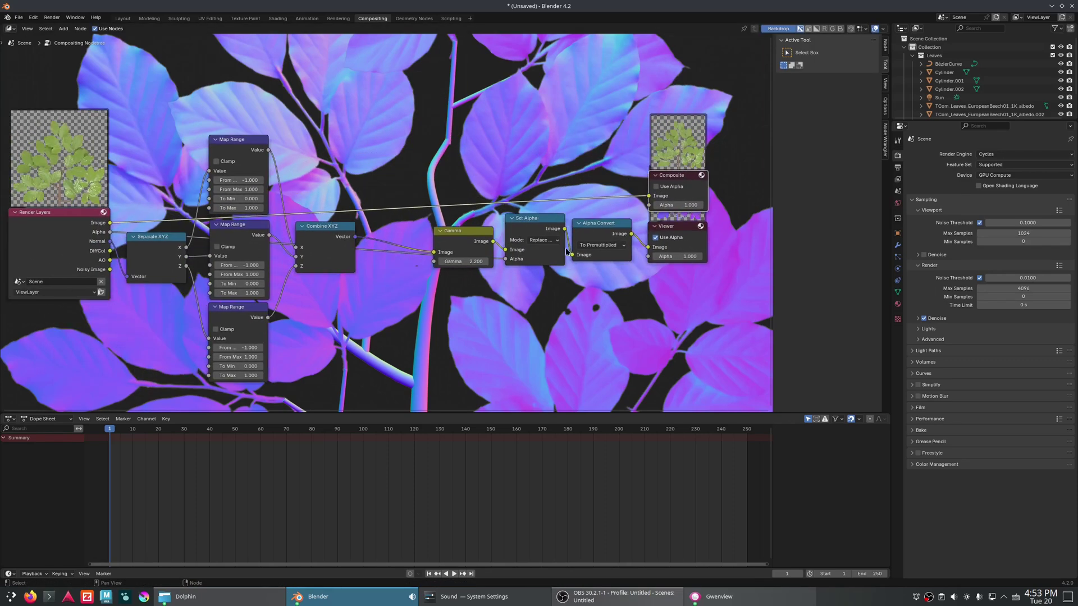
# Duplicate the Set Alpha and Alpha Convert pair above the originals and feed it the DiffCol and Alpha passes.
pyautogui.moveTo(637, 212); pyautogui.dragTo(525, 278)
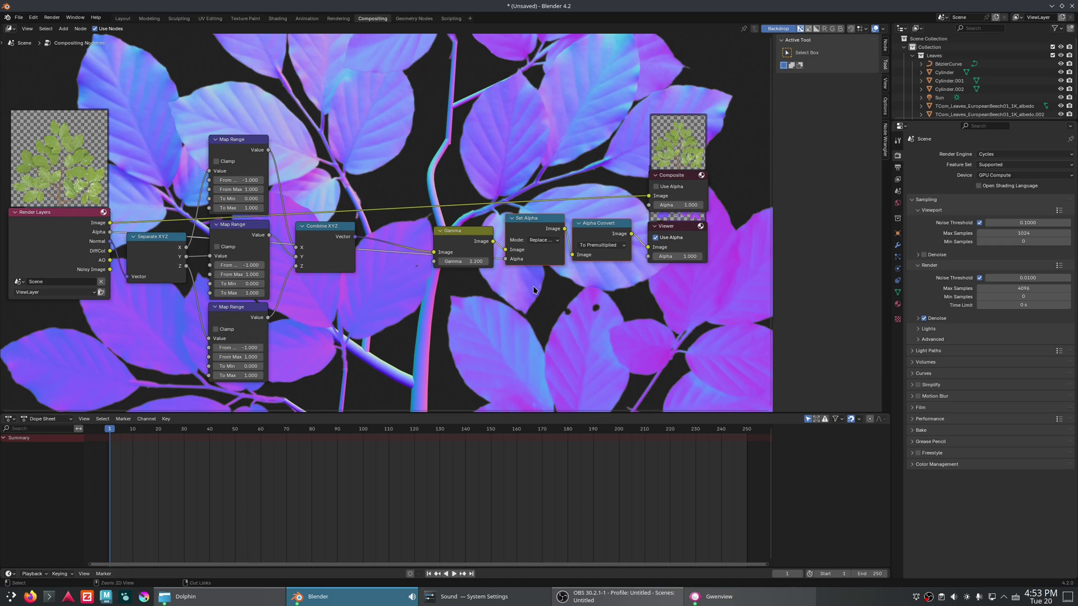
pyautogui.hotkey('shift', 'd')
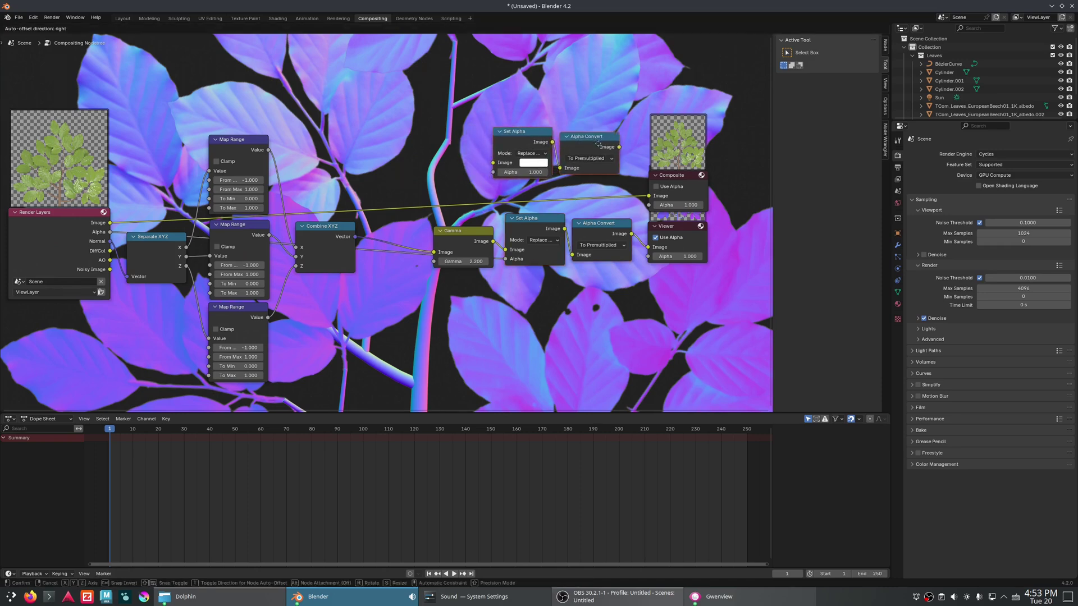
pyautogui.click(606, 154)
pyautogui.moveTo(109, 253); pyautogui.dragTo(506, 175)
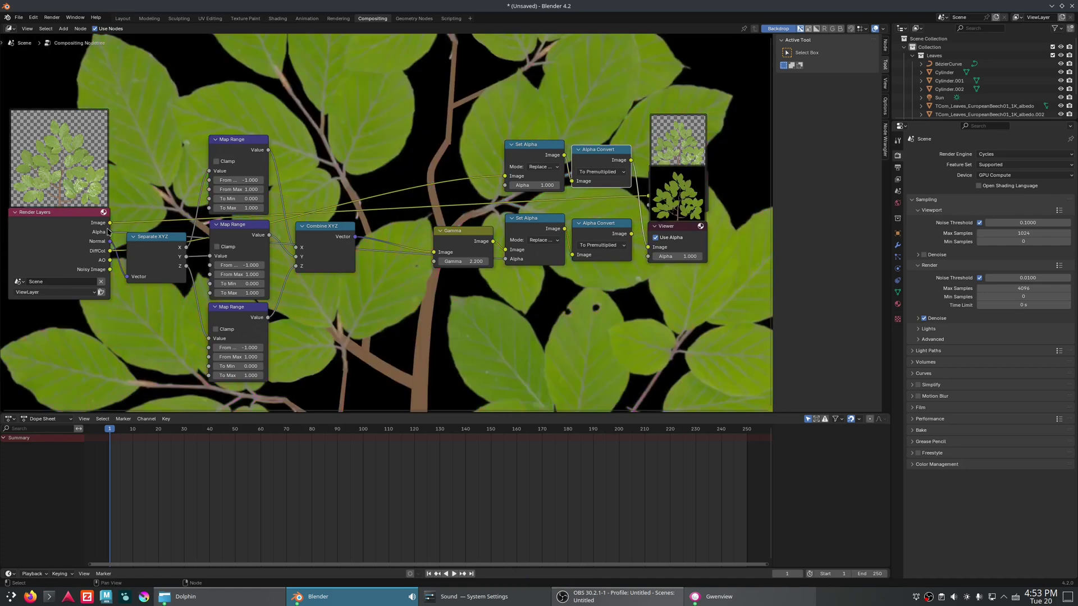
pyautogui.moveTo(110, 231); pyautogui.dragTo(506, 185)
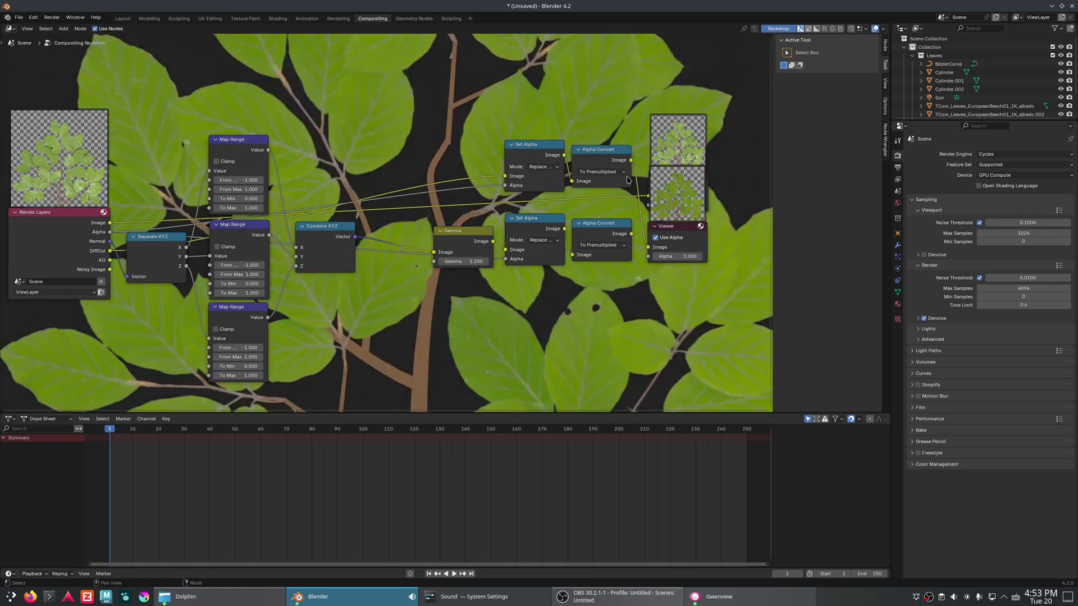
# Delete the diffuse colour branch's Alpha Convert node and preview that branch's Set Alpha output in the Viewer.
pyautogui.click(600, 172)
pyautogui.click(600, 162)
pyautogui.press('x')
pyautogui.moveTo(564, 154); pyautogui.dragTo(648, 247)
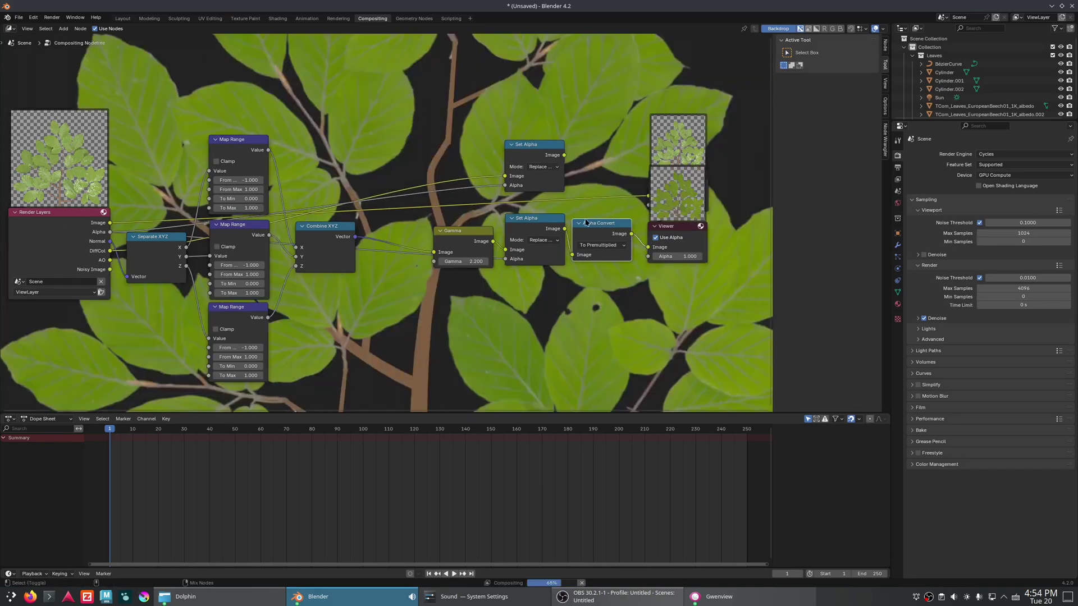
pyautogui.keyDown('ctrl'); pyautogui.keyDown('shift'); pyautogui.click(587, 223); pyautogui.keyUp('shift'); pyautogui.keyUp('ctrl')
pyautogui.keyDown('ctrl'); pyautogui.keyDown('shift'); pyautogui.click(549, 179); pyautogui.keyUp('shift'); pyautogui.keyUp('ctrl')
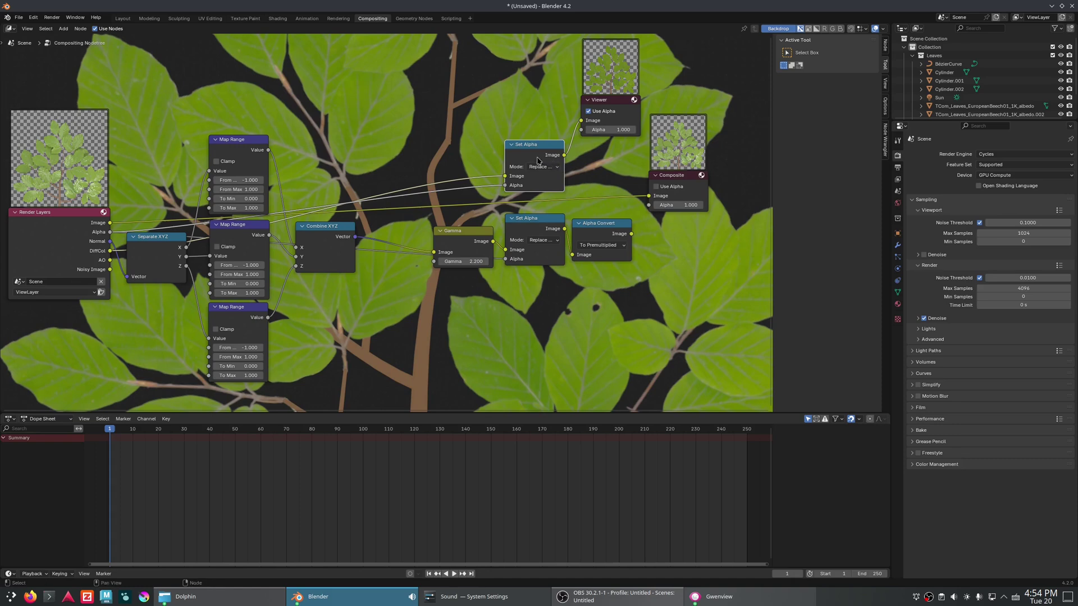
# Duplicate the diffuse colour Set Alpha node below the others, link the AO and Alpha passes into it, and preview it.
pyautogui.moveTo(534, 157)
pyautogui.mouseDown()
pyautogui.moveTo(584, 157)
pyautogui.moveTo(550, 158)
pyautogui.mouseUp()
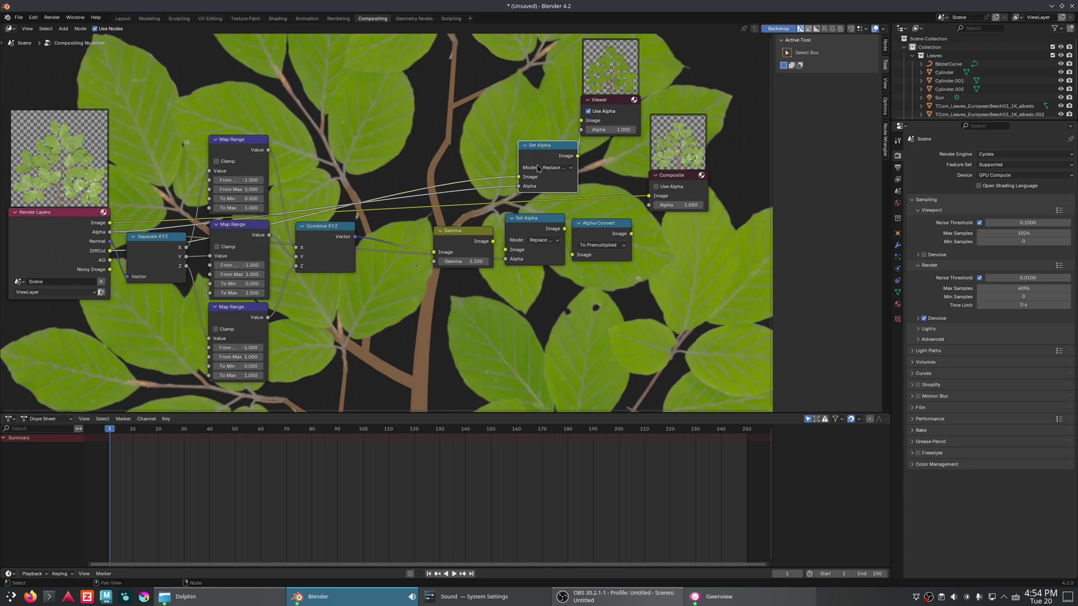
pyautogui.moveTo(538, 160); pyautogui.dragTo(520, 151)
pyautogui.hotkey('shift', 'd')
pyautogui.click(521, 305)
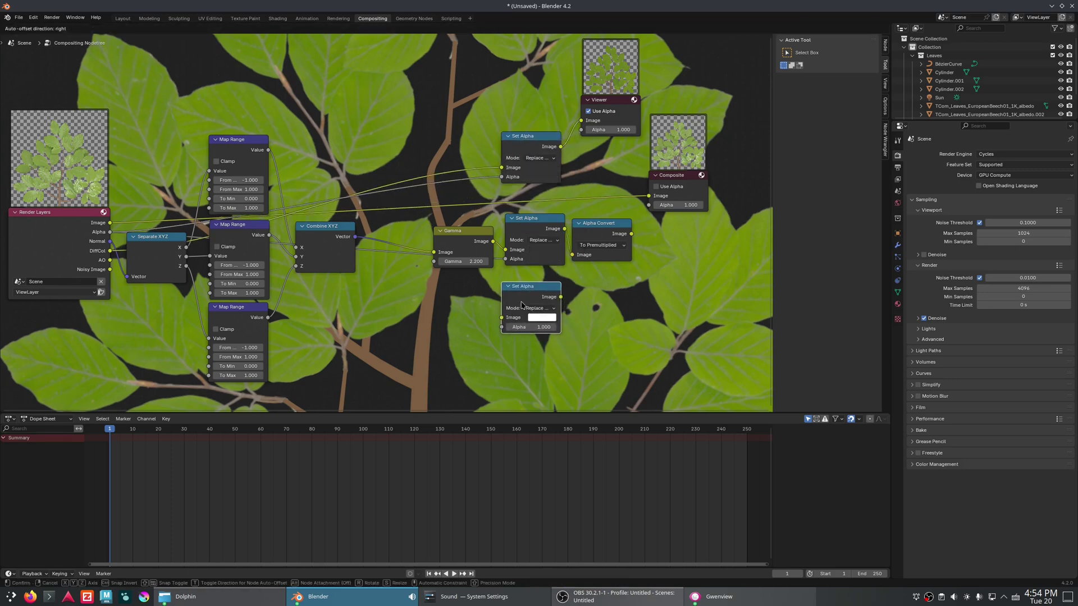
pyautogui.moveTo(108, 263); pyautogui.dragTo(501, 317)
pyautogui.moveTo(111, 231); pyautogui.dragTo(501, 327)
pyautogui.moveTo(561, 296); pyautogui.dragTo(569, 293)
pyautogui.keyDown('ctrl'); pyautogui.keyDown('shift'); pyautogui.click(548, 298); pyautogui.keyUp('shift'); pyautogui.keyUp('ctrl')
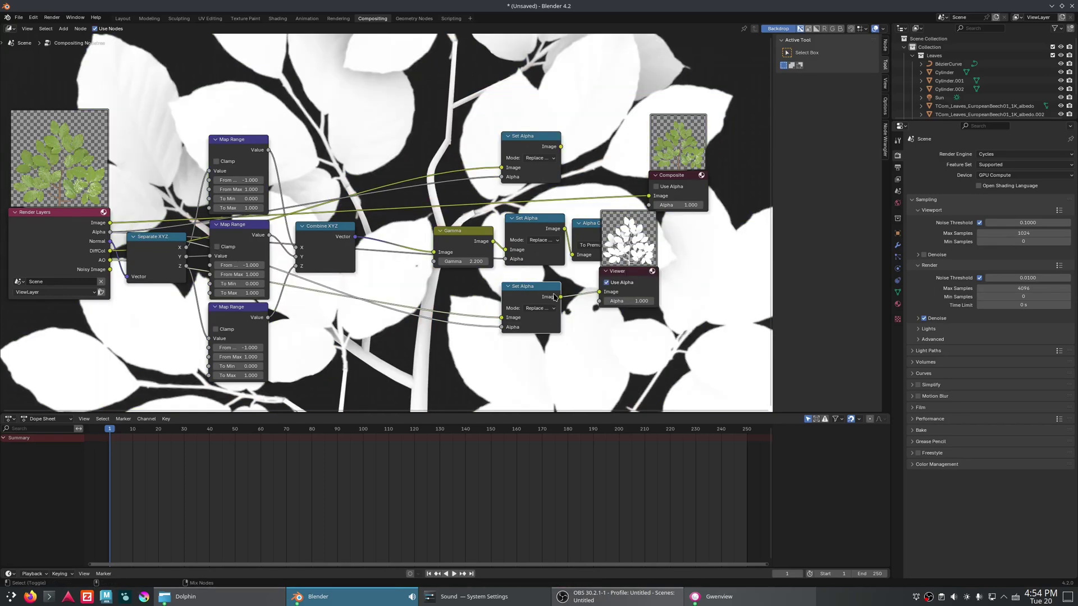
# Insert an Alpha Over node between the AO Set Alpha and the Viewer, with the AO image in its second Image input.
pyautogui.moveTo(626, 275); pyautogui.dragTo(731, 310)
pyautogui.moveTo(614, 314); pyautogui.dragTo(435, 274, button='middle')
pyautogui.scroll(-2, 436, 274)
pyautogui.scroll(4, 387, 225)
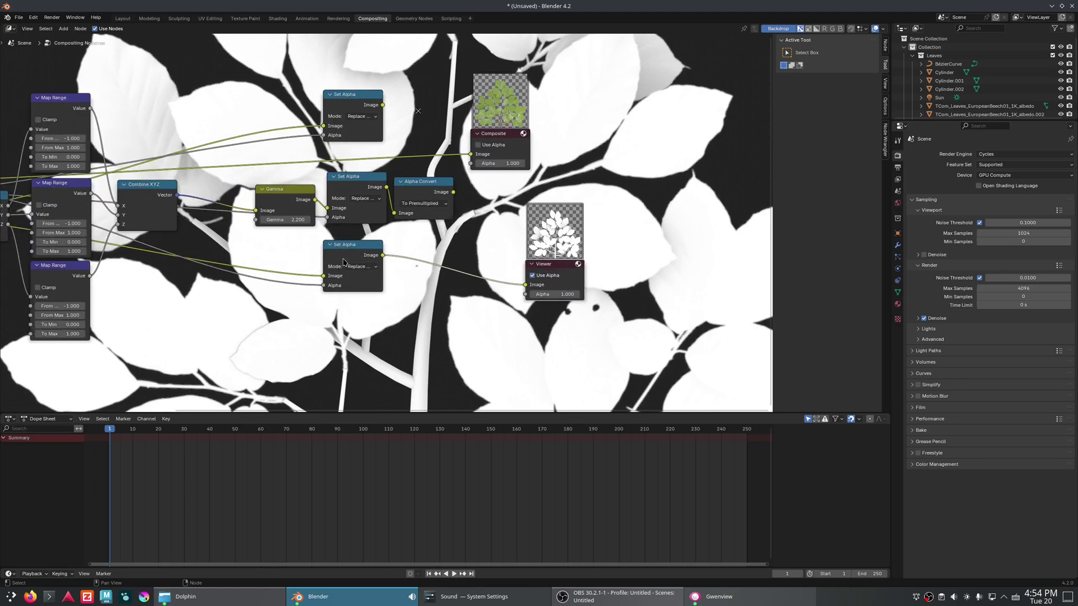
pyautogui.moveTo(326, 264); pyautogui.dragTo(307, 265)
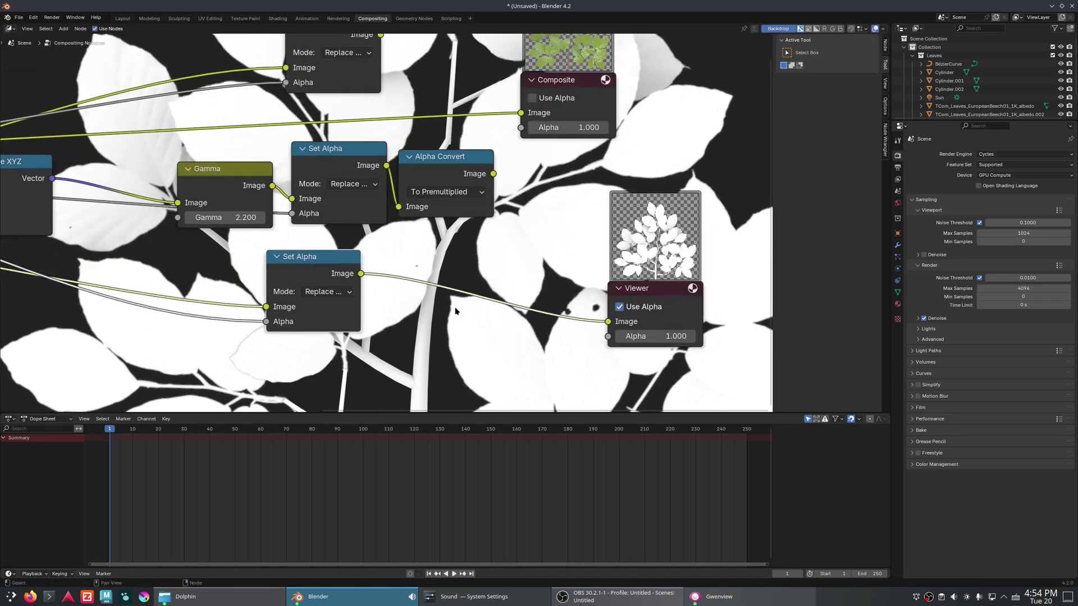
pyautogui.hotkey('shift', 'a')
pyautogui.click(452, 308)
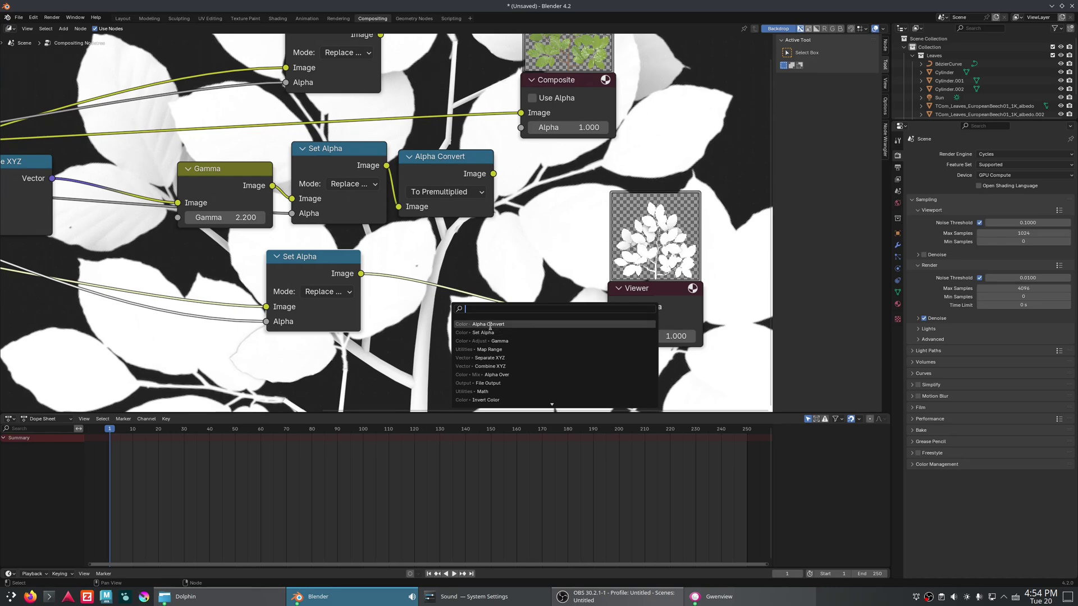
pyautogui.write('alpha')
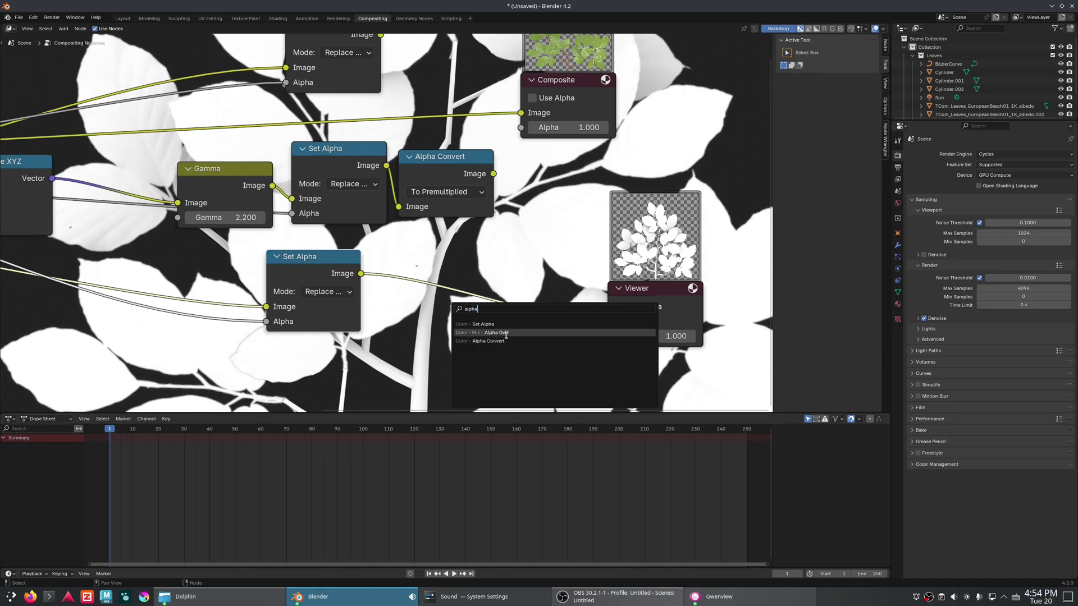
pyautogui.click(491, 332)
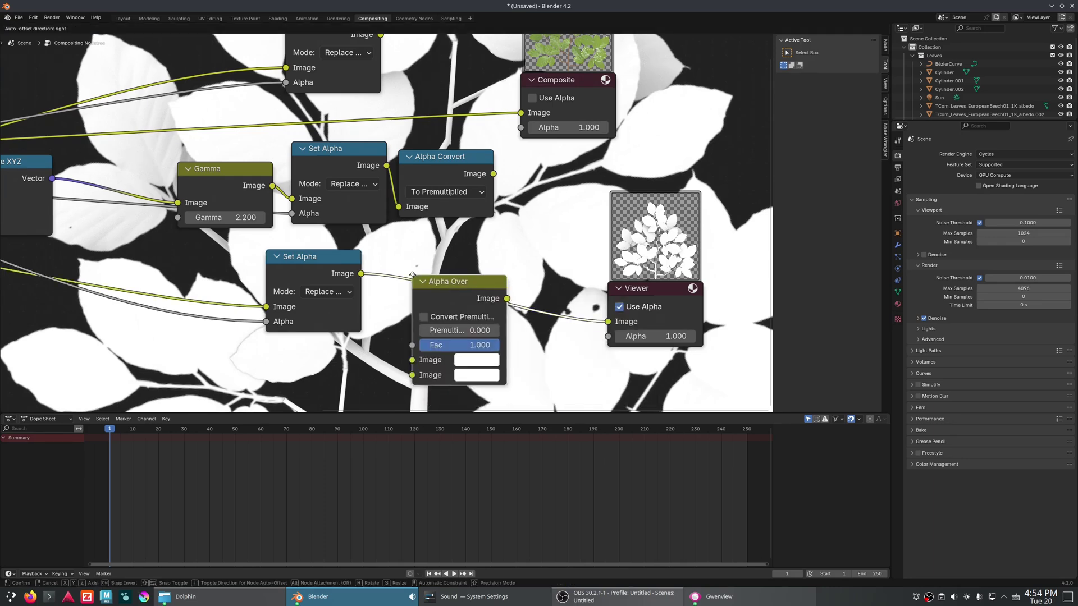
pyautogui.click(485, 318)
pyautogui.moveTo(486, 315); pyautogui.dragTo(486, 329)
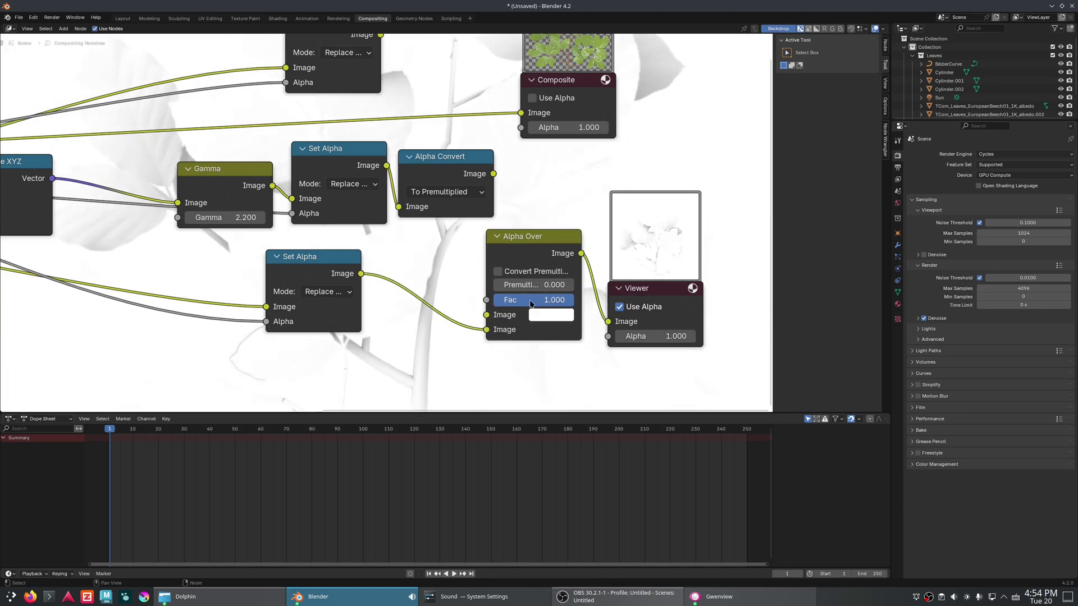
# Move the Alpha Over node closer to the AO Set Alpha and set its background colour's value to 0.5.
pyautogui.moveTo(552, 245); pyautogui.dragTo(490, 242, button='middle')
pyautogui.moveTo(490, 242); pyautogui.dragTo(426, 260)
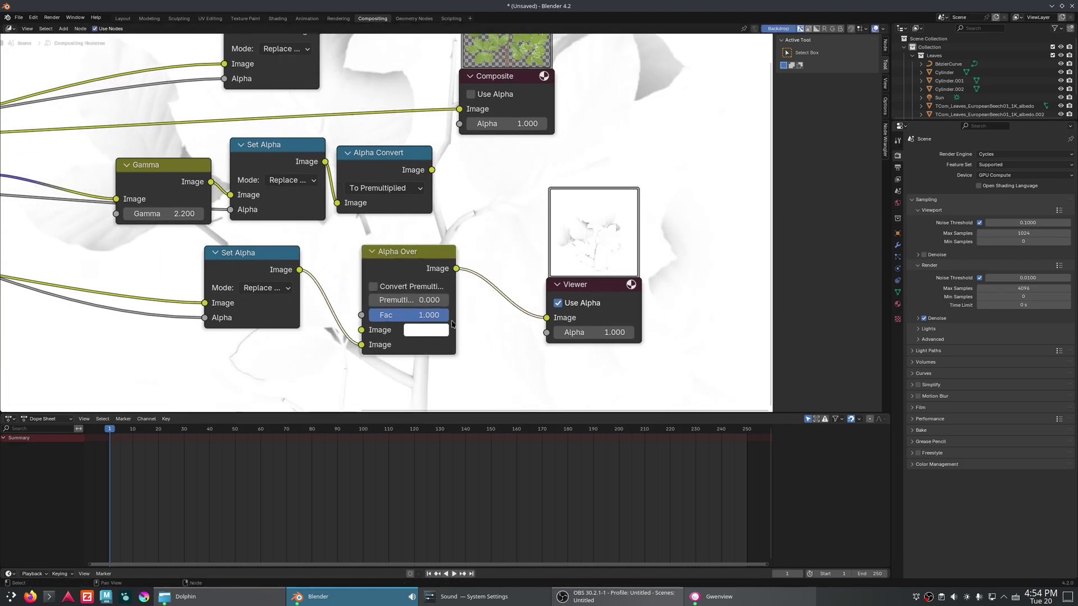
pyautogui.click(426, 332)
pyautogui.click(469, 293)
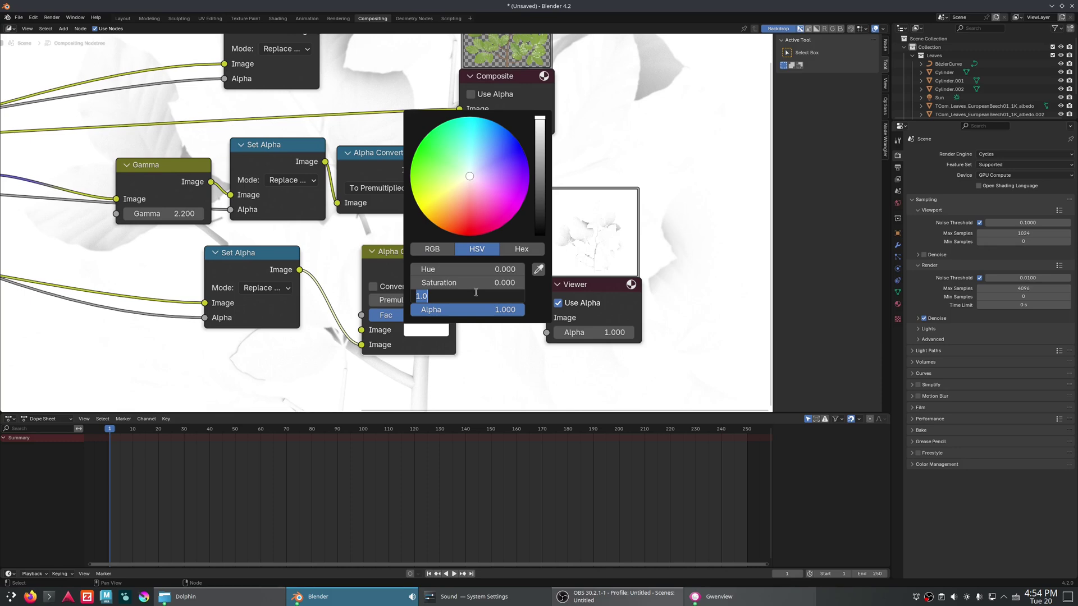
pyautogui.write('0.5')
pyautogui.press('Return')
pyautogui.scroll(-7, 612, 263)
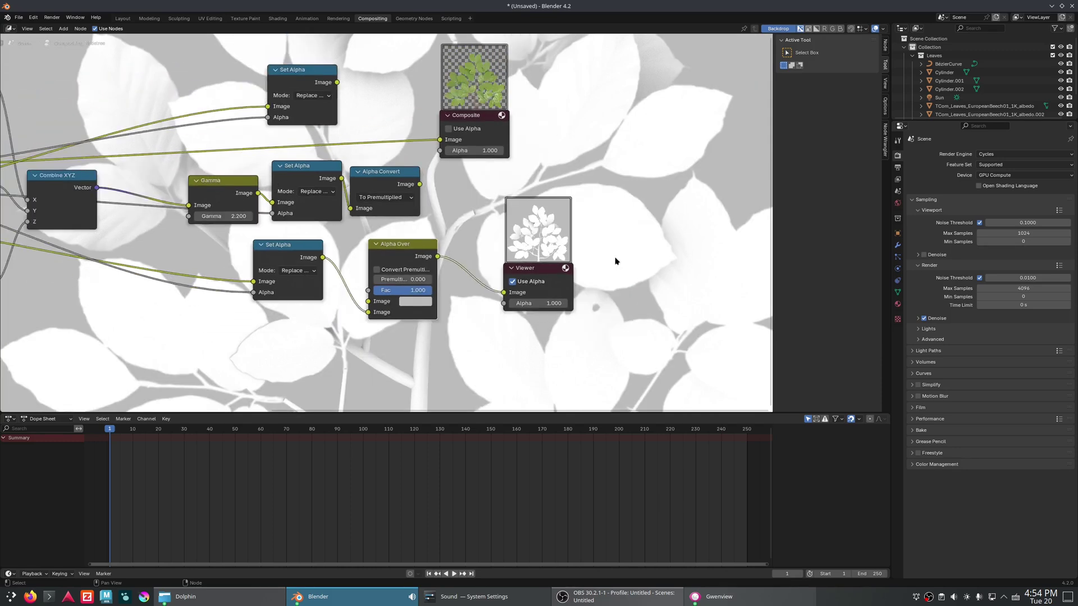
pyautogui.moveTo(592, 255); pyautogui.dragTo(558, 272, button='middle')
pyautogui.scroll(3, 558, 271)
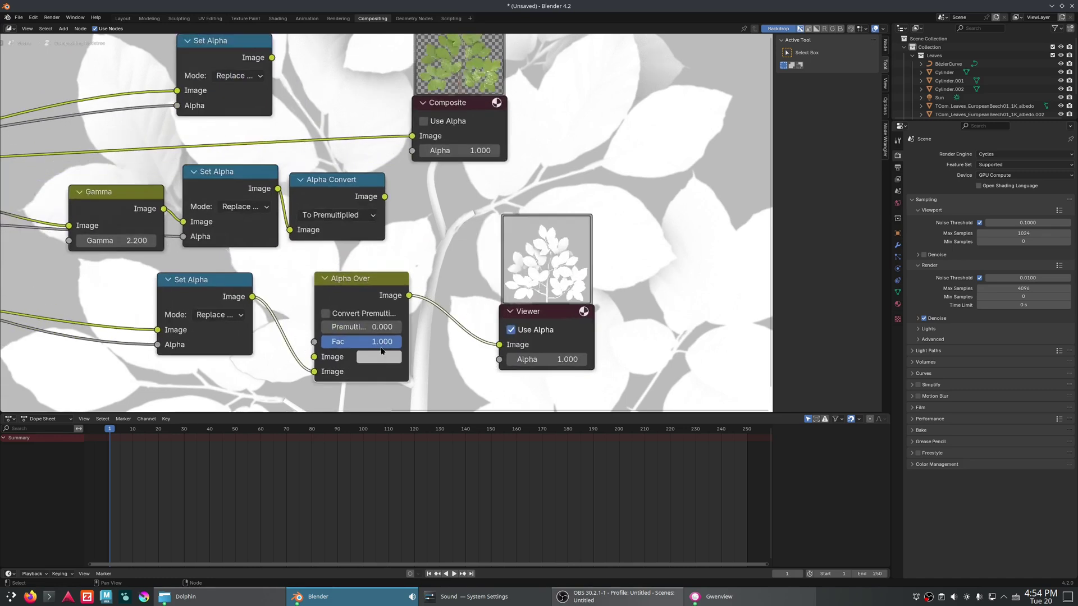
# Set the Alpha Over background colour's value back to 1.
pyautogui.moveTo(353, 289); pyautogui.dragTo(357, 311)
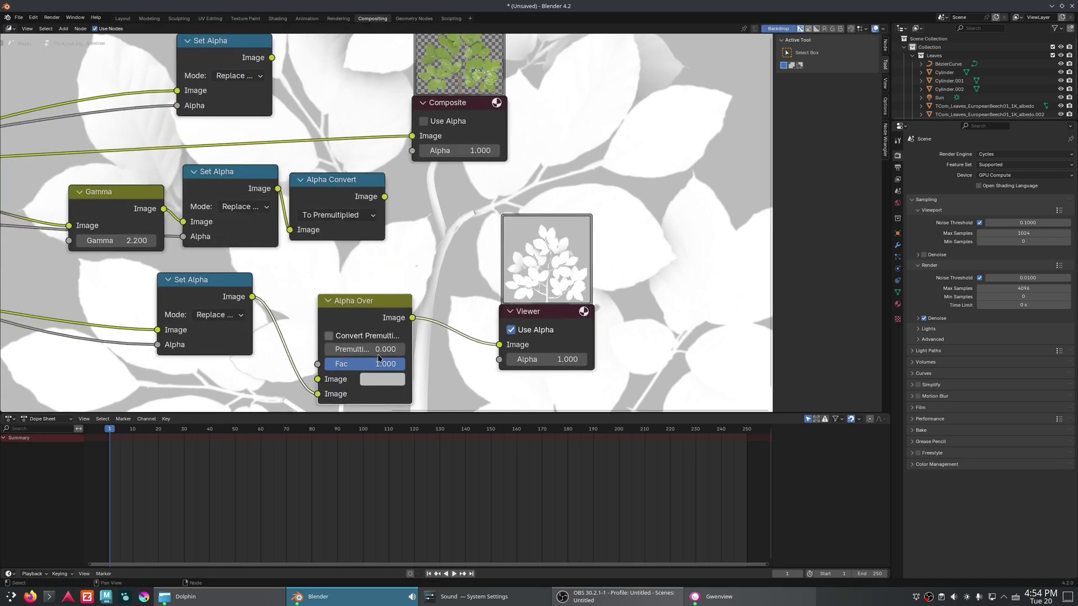
pyautogui.moveTo(370, 321); pyautogui.dragTo(365, 304)
pyautogui.click(365, 363)
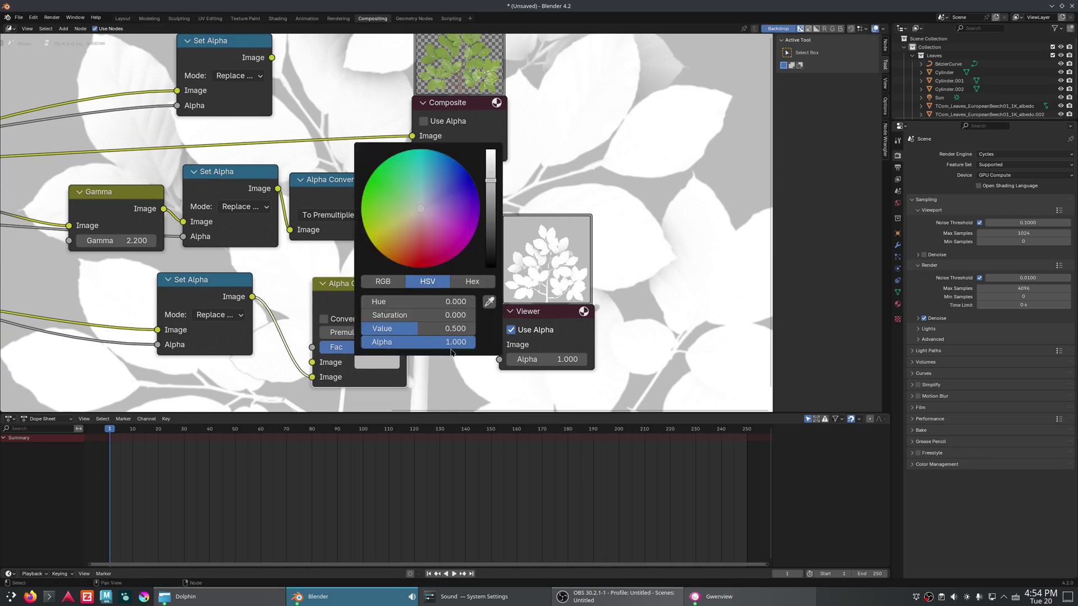
pyautogui.click(425, 330)
pyautogui.write('1')
pyautogui.press('Return')
pyautogui.scroll(-1, 598, 250)
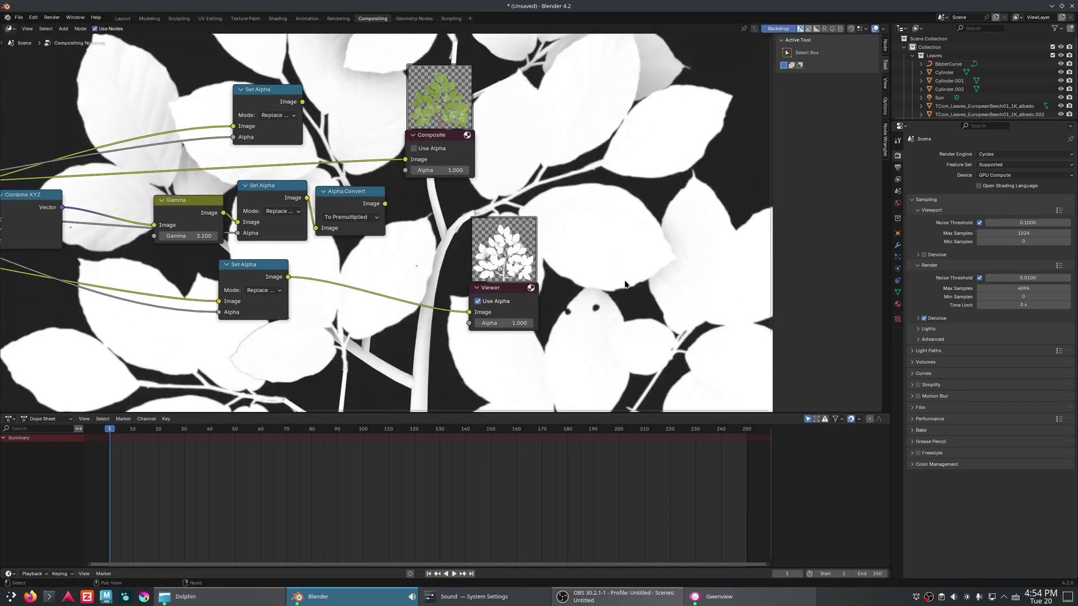
# Space the Viewer away from the Alpha Over node and align the diffuse Set Alpha and Alpha Over with the other branch ends.
pyautogui.keyDown('alt'); pyautogui.moveTo(600, 195); pyautogui.dragTo(607, 250, button='middle'); pyautogui.keyUp('alt')
pyautogui.keyDown('alt'); pyautogui.scroll(-2, 608, 159); pyautogui.keyUp('alt')
pyautogui.keyDown('alt'); pyautogui.scroll(3, 595, 181); pyautogui.keyUp('alt')
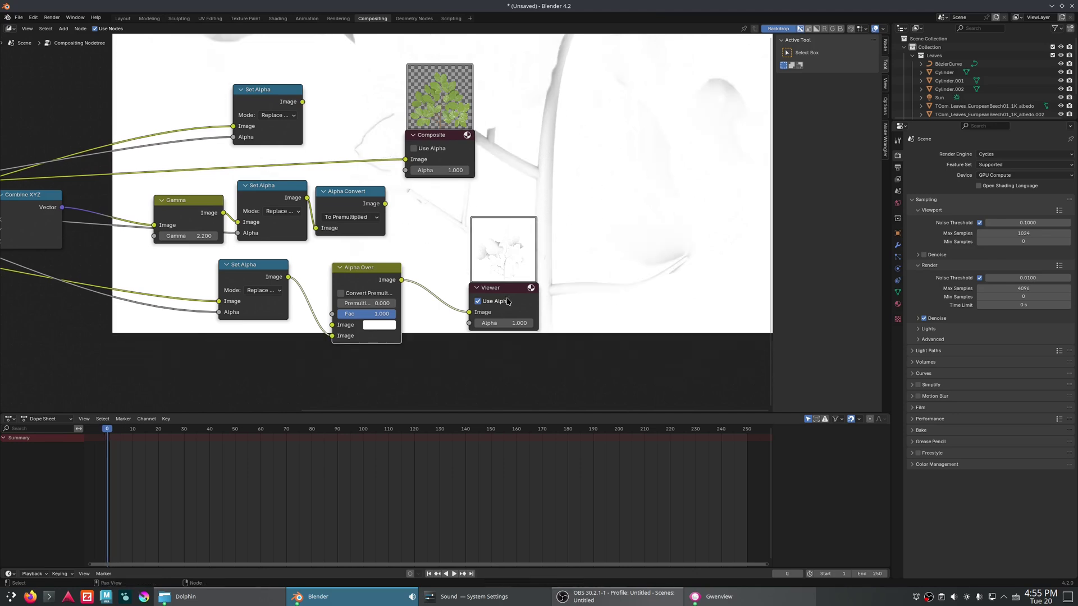
pyautogui.moveTo(510, 295); pyautogui.dragTo(652, 298)
pyautogui.moveTo(260, 87); pyautogui.dragTo(340, 86)
pyautogui.moveTo(392, 291); pyautogui.dragTo(371, 289)
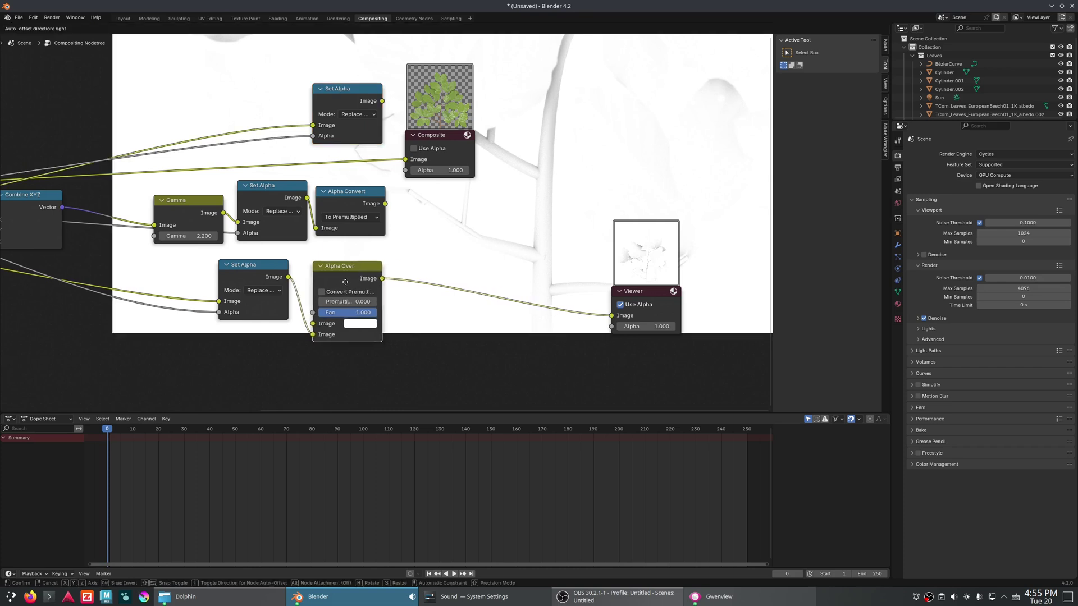
# Add a File Output node beside the three branch ends with the base path //textures/.
pyautogui.hotkey('shift', 'a')
pyautogui.write('file')
pyautogui.press('Return')
pyautogui.click(443, 211)
pyautogui.click(466, 239)
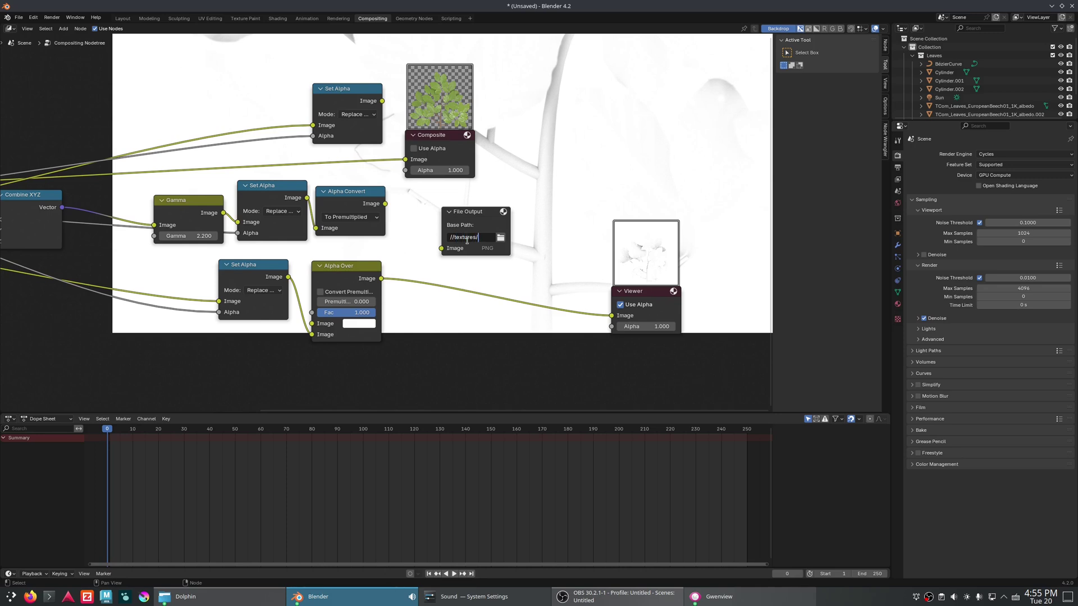
pyautogui.press('Return')
pyautogui.click(484, 237)
# Name the File Output node's first file subpath diffuse and add a second input with the subpath normal.
pyautogui.click(885, 46)
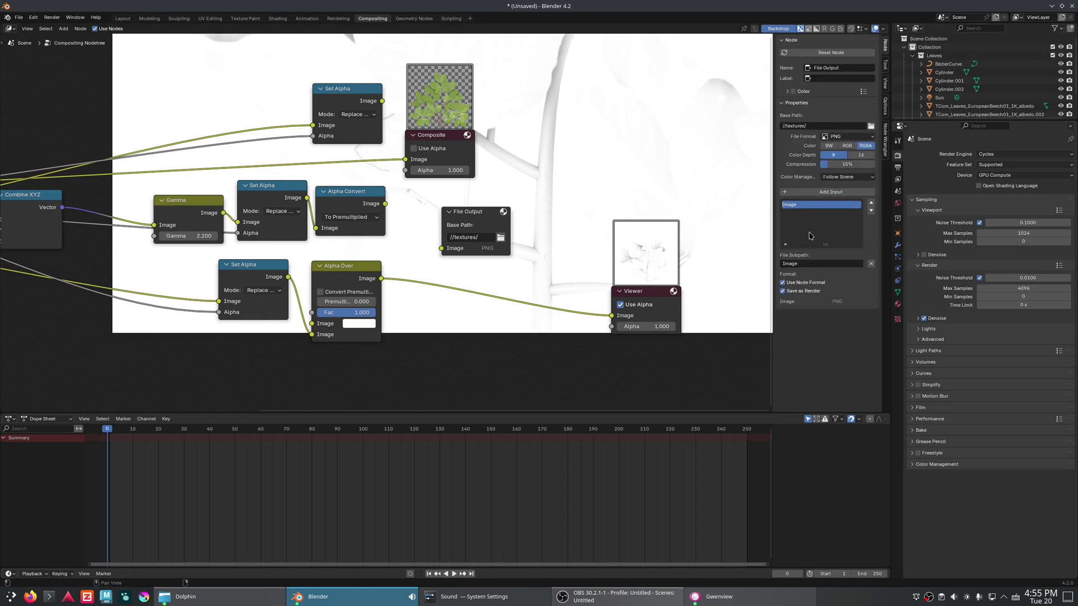
pyautogui.click(801, 265)
pyautogui.write('diffuse')
pyautogui.press('Return')
pyautogui.click(850, 192)
pyautogui.click(812, 263)
pyautogui.write('normal')
pyautogui.press('Return')
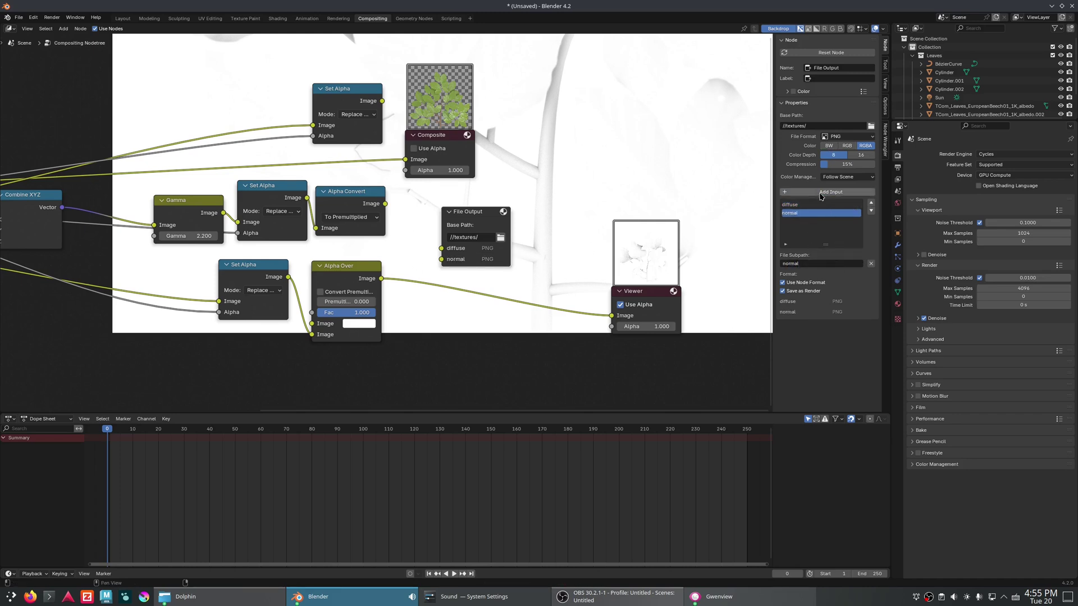
# Add a File Output input with the subpath AO, disable its Use Node Format option and set its colour to BW.
pyautogui.click(831, 192)
pyautogui.click(812, 263)
pyautogui.write('AO')
pyautogui.press('Return')
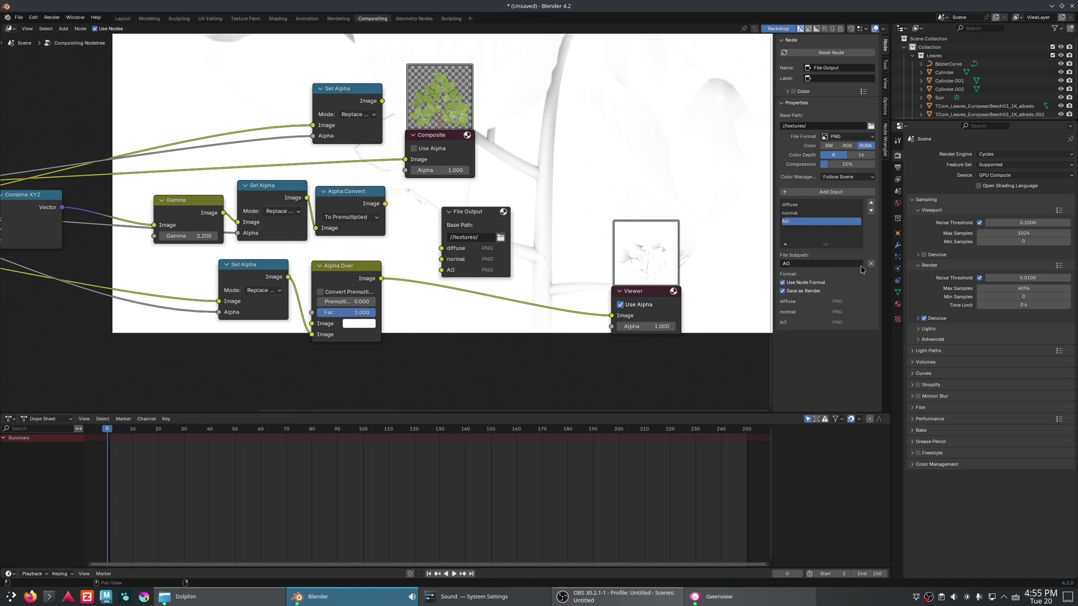
pyautogui.click(783, 283)
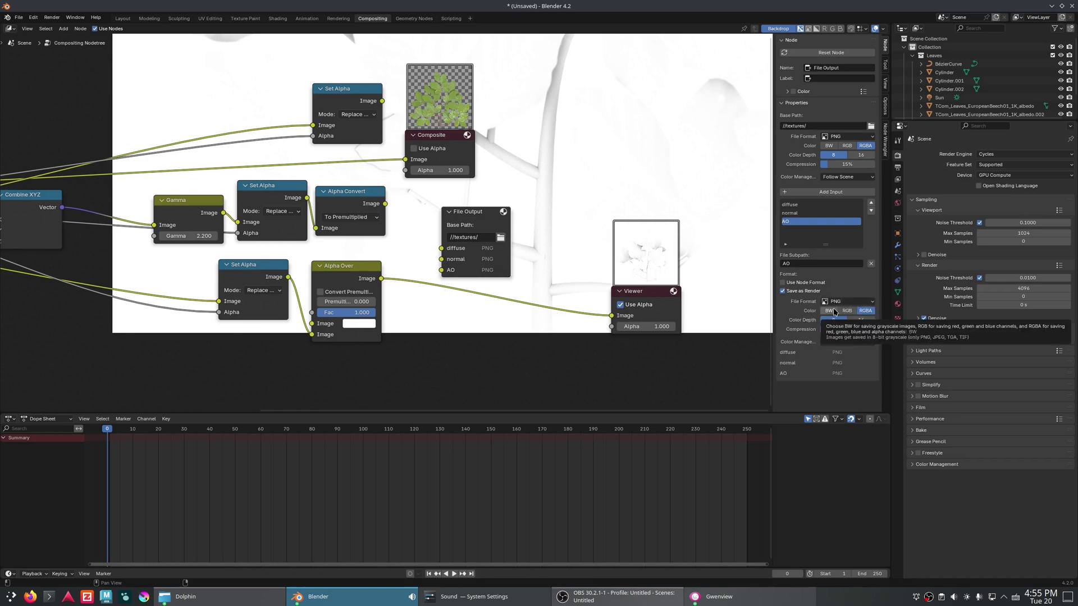
pyautogui.click(836, 312)
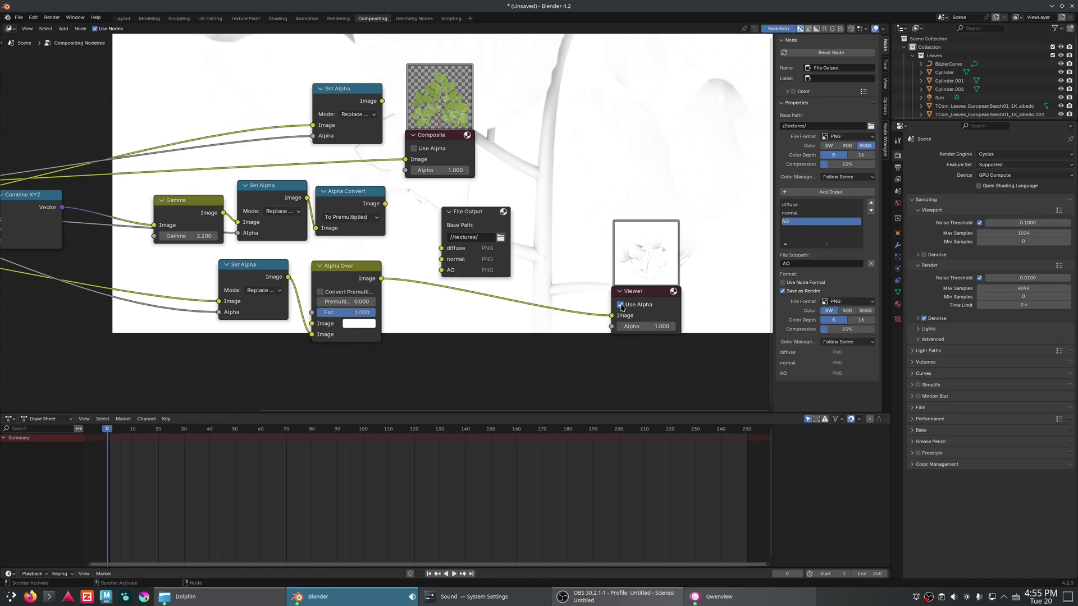
# Link the Alpha Over, Alpha Convert and diffuse Set Alpha outputs to the File Output's AO, normal and diffuse inputs respectively.
pyautogui.moveTo(657, 291)
pyautogui.mouseDown()
pyautogui.moveTo(655, 300)
pyautogui.moveTo(664, 286)
pyautogui.mouseUp()
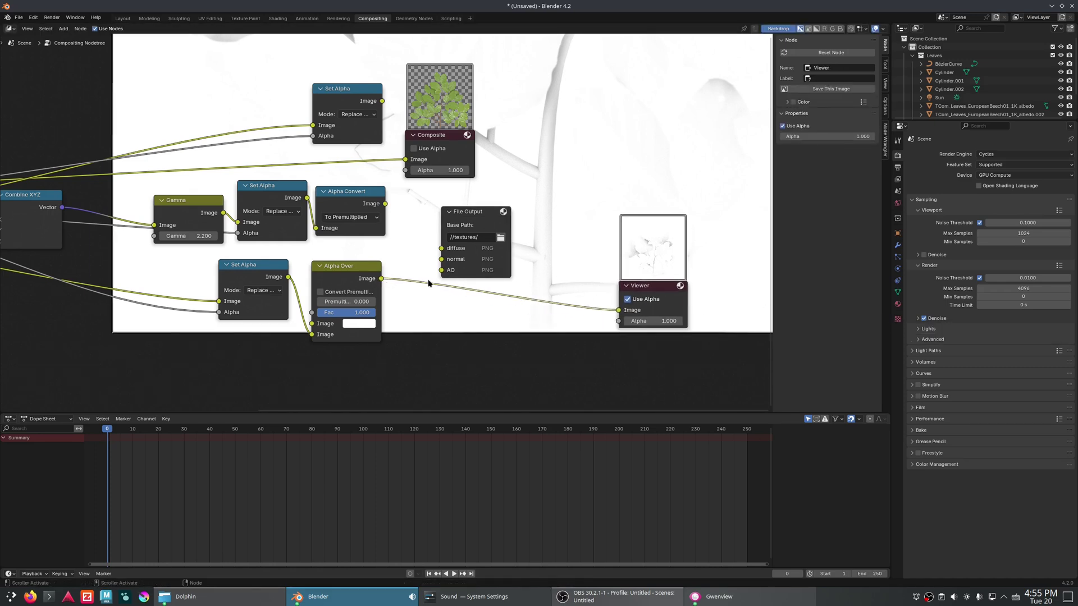
pyautogui.moveTo(381, 278); pyautogui.dragTo(441, 270)
pyautogui.moveTo(385, 204); pyautogui.dragTo(441, 259)
pyautogui.moveTo(382, 101); pyautogui.dragTo(442, 248)
# Preview the diffuse, normal and AO branch outputs in the Viewer one after another.
pyautogui.keyDown('ctrl'); pyautogui.keyDown('shift'); pyautogui.click(348, 99); pyautogui.keyUp('shift'); pyautogui.keyUp('ctrl')
pyautogui.keyDown('ctrl'); pyautogui.keyDown('shift'); pyautogui.click(351, 206); pyautogui.keyUp('shift'); pyautogui.keyUp('ctrl')
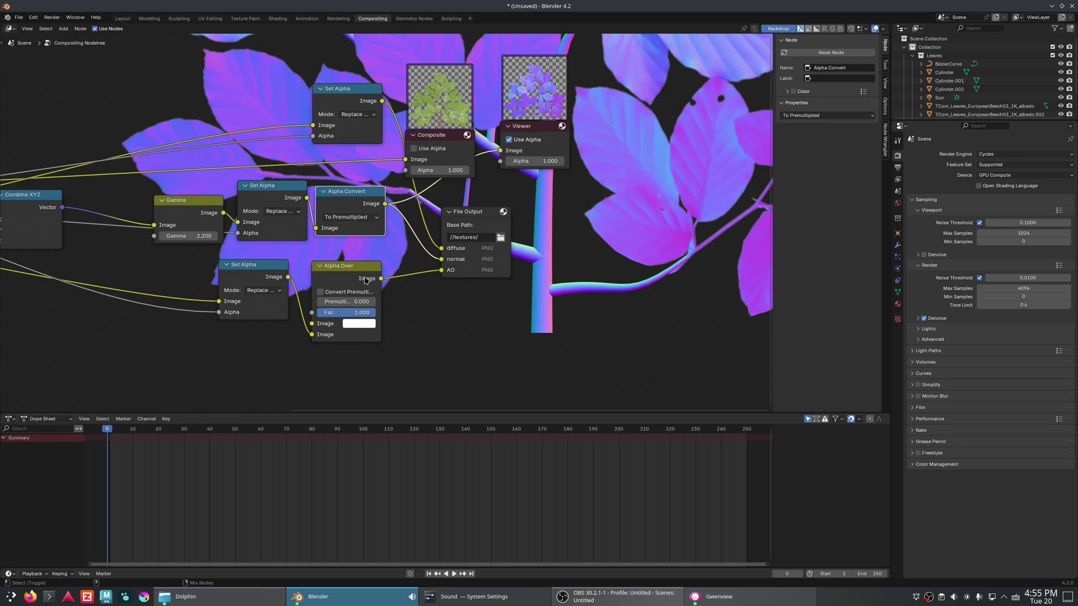
pyautogui.keyDown('ctrl'); pyautogui.keyDown('shift'); pyautogui.click(360, 280); pyautogui.keyUp('shift'); pyautogui.keyUp('ctrl')
# Stack the Composite, Viewer and File Output nodes in one column beside the three branches.
pyautogui.moveTo(480, 217); pyautogui.dragTo(497, 230)
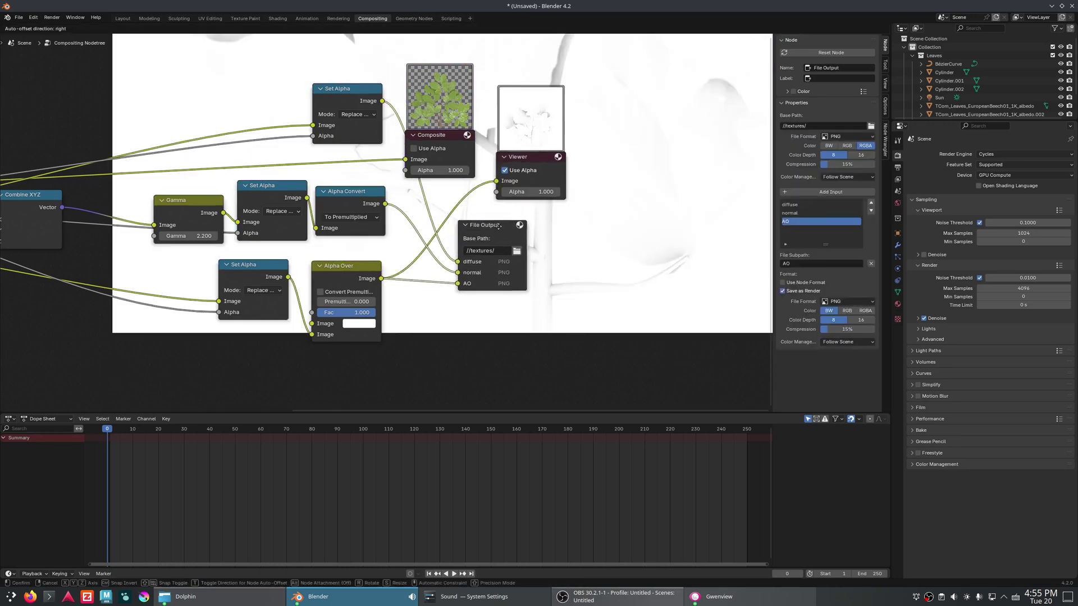
pyautogui.moveTo(452, 143); pyautogui.dragTo(512, 91)
pyautogui.moveTo(537, 163); pyautogui.dragTo(502, 164)
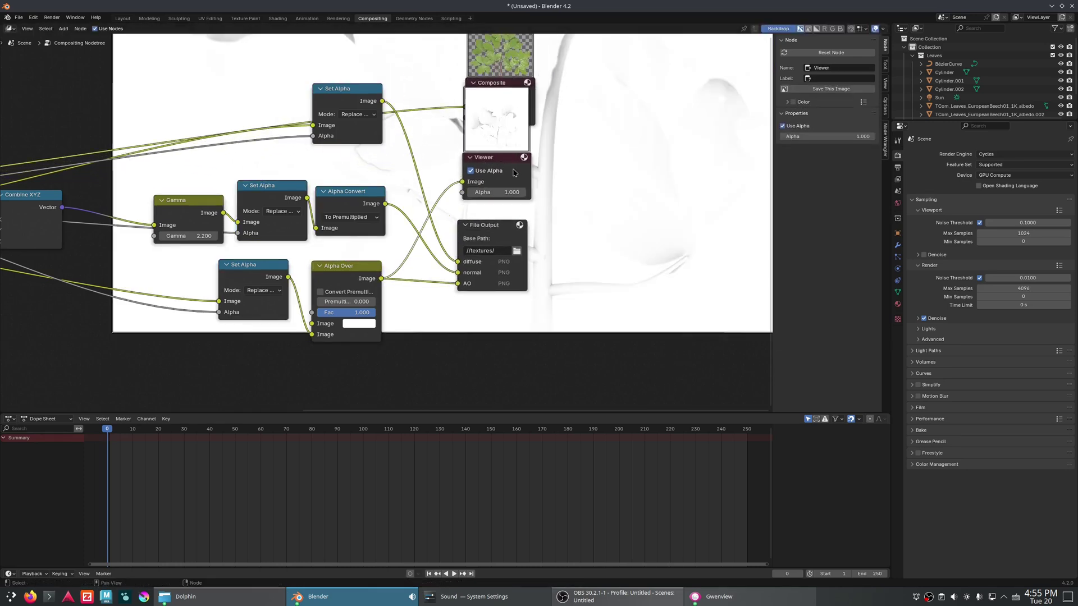
pyautogui.moveTo(583, 216); pyautogui.dragTo(630, 293, button='middle')
pyautogui.click(554, 164)
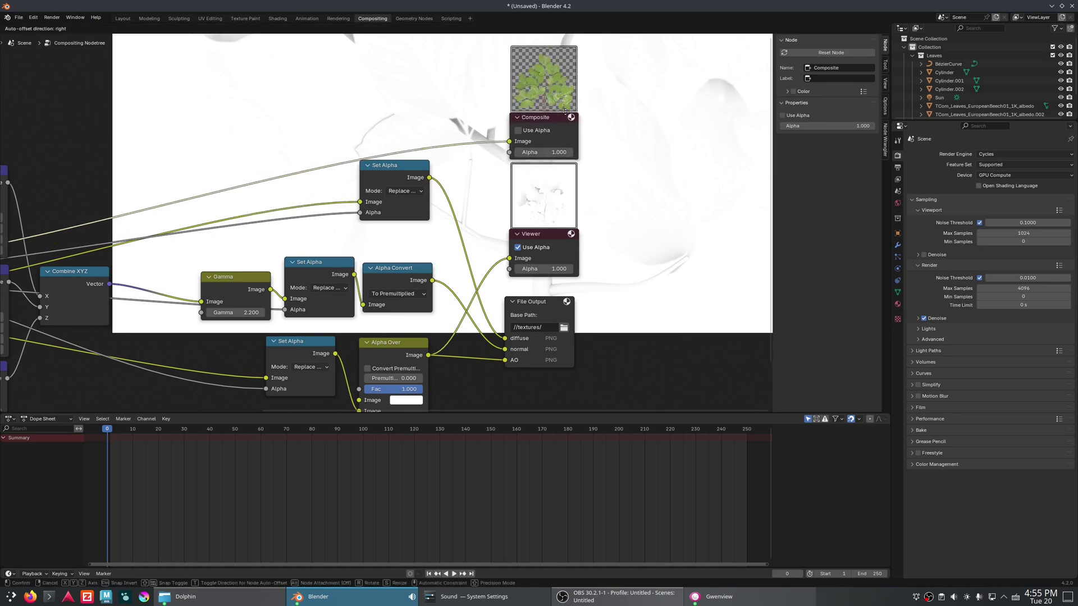
pyautogui.moveTo(566, 112); pyautogui.dragTo(559, 109)
# Switch to the textures folder in Dolphin and view normal0001.png in Gwenview, moving its window aside.
pyautogui.click(232, 601)
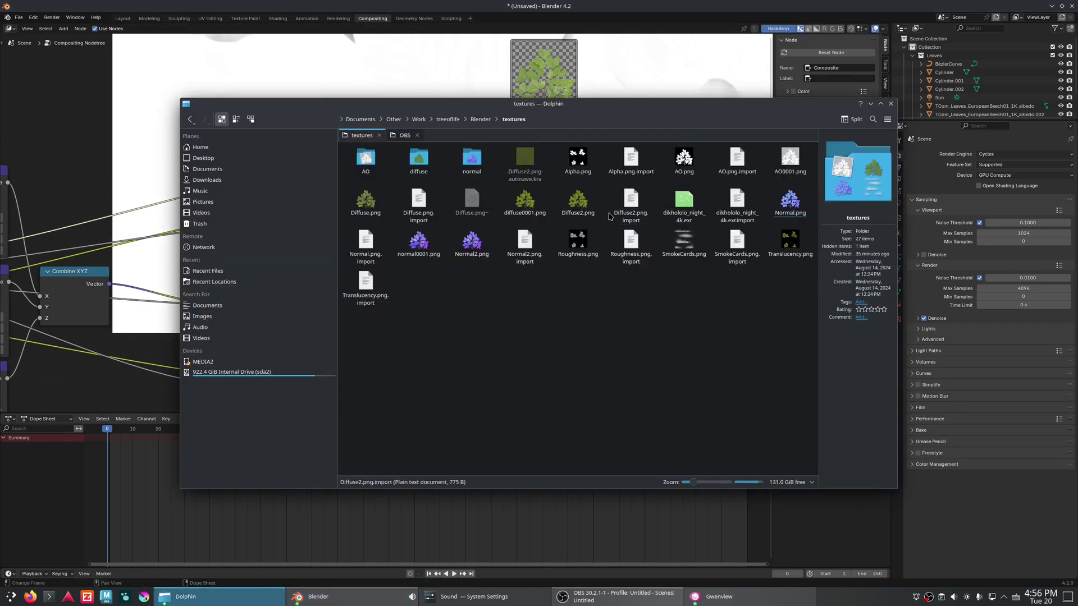
pyautogui.rightClick(425, 254)
pyautogui.moveTo(505, 270)
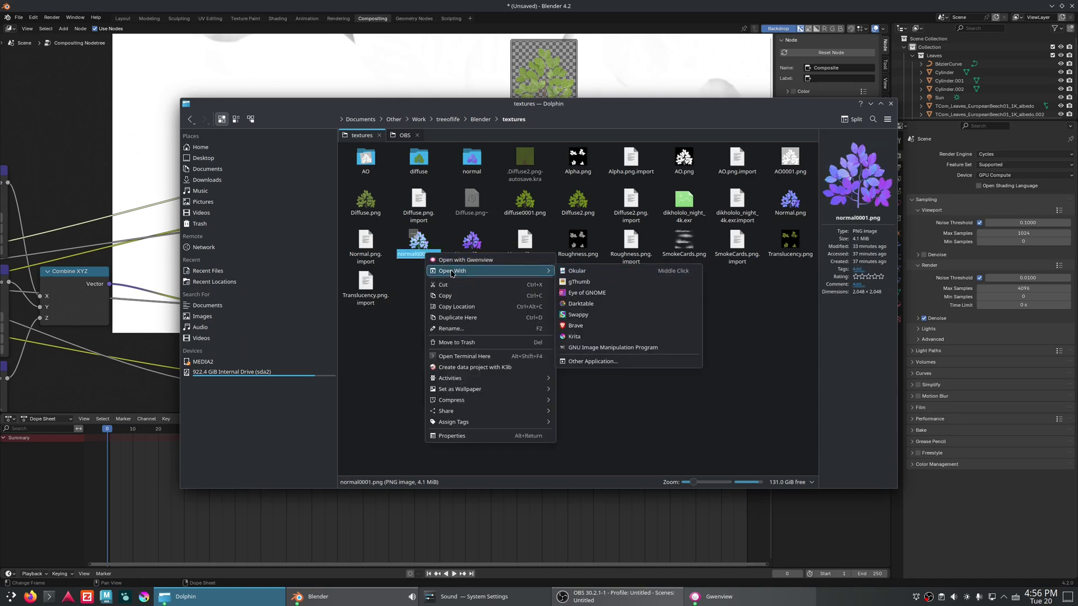
pyautogui.click(460, 259)
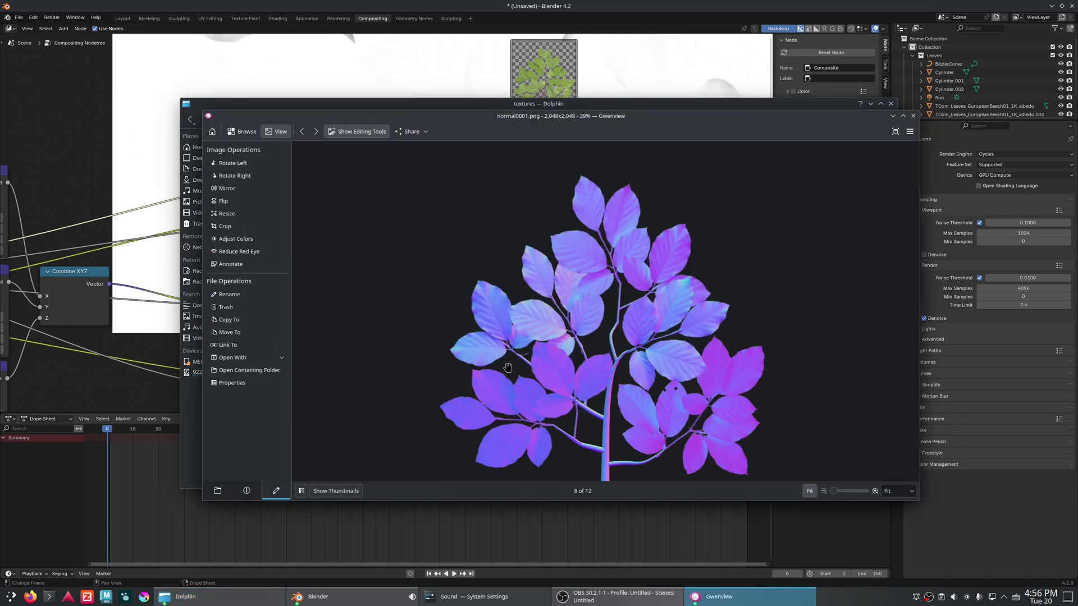
pyautogui.moveTo(640, 119); pyautogui.dragTo(724, 267)
# View diffuse0001.png and AO0001.png from the textures folder in Gwenview, closing each image after checking it.
pyautogui.rightClick(532, 212)
pyautogui.moveTo(618, 227)
pyautogui.click(688, 253)
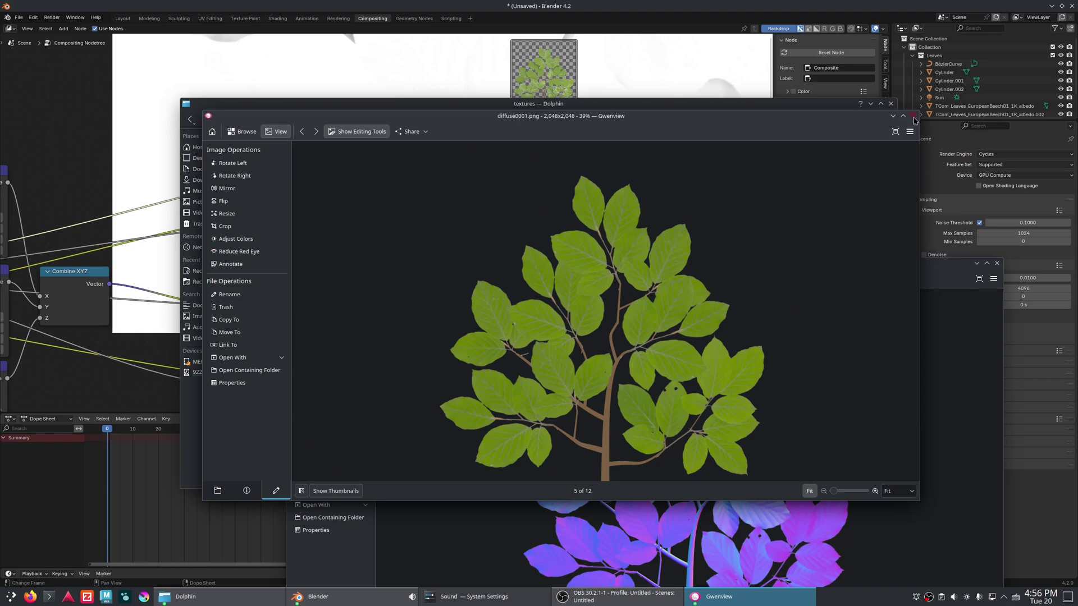
pyautogui.click(913, 116)
pyautogui.click(694, 326)
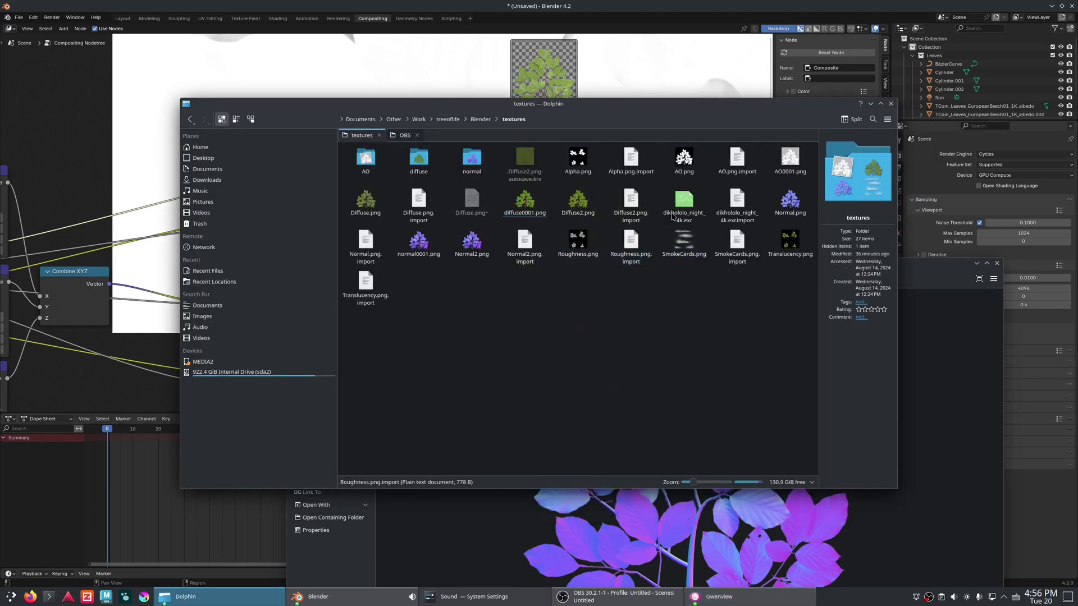
pyautogui.click(789, 164)
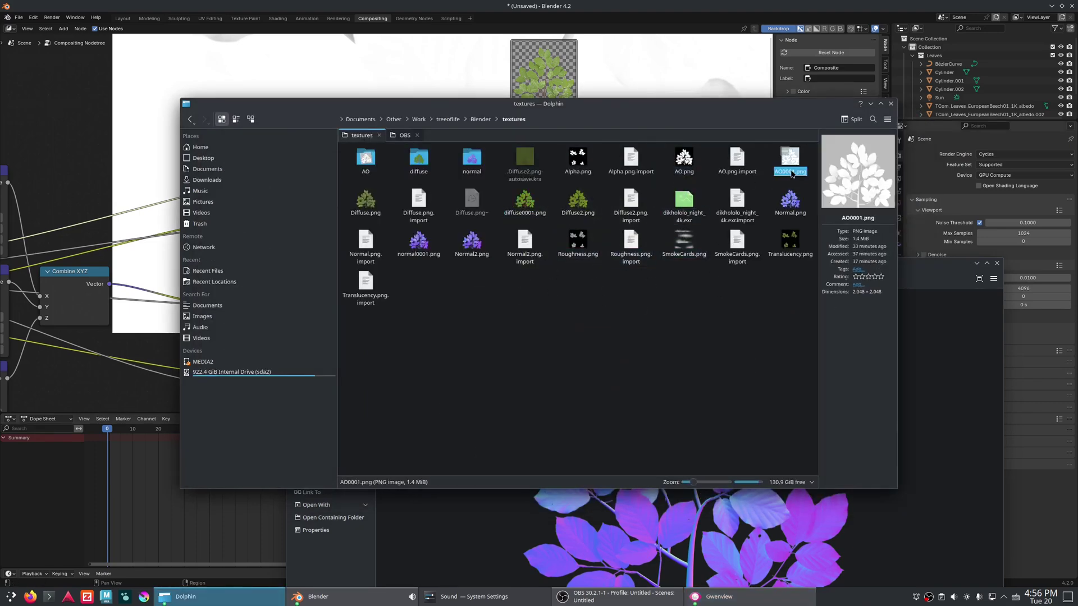
pyautogui.rightClick(792, 171)
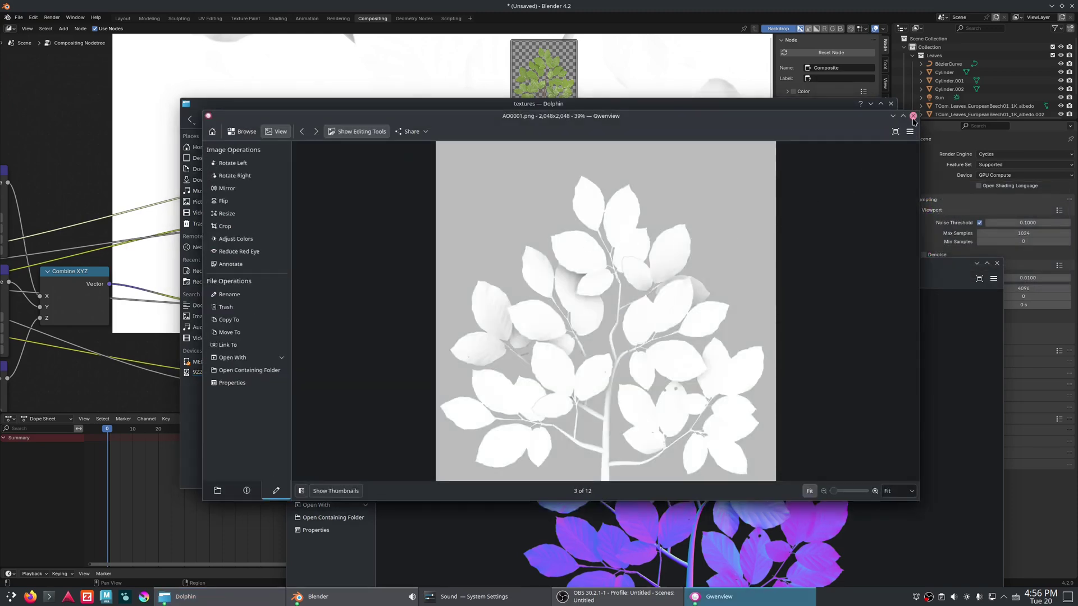
pyautogui.click(913, 119)
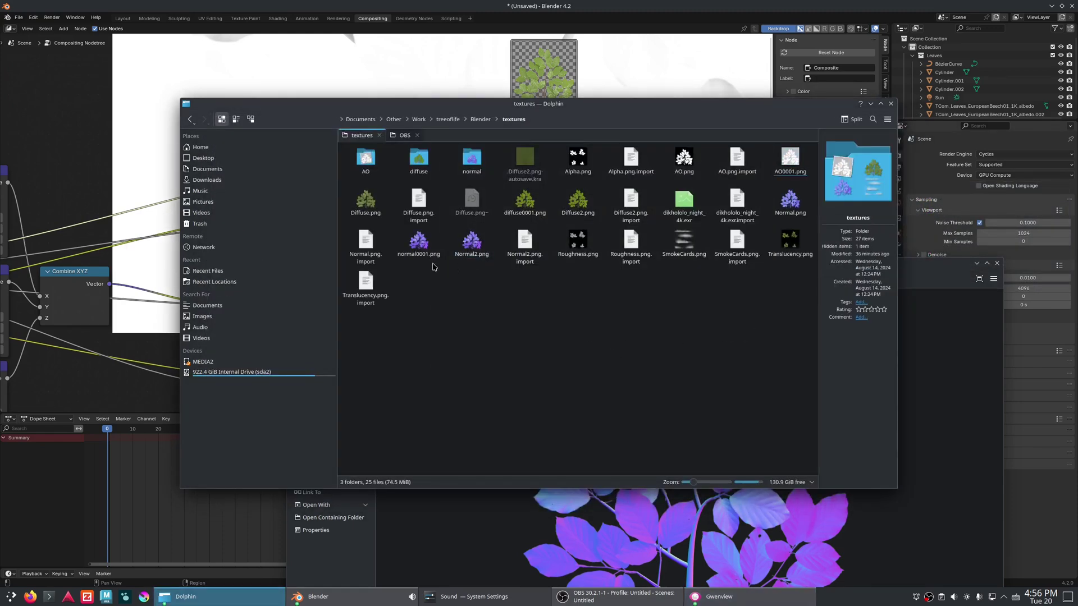
# Select normal0001.png for its preview, and minimise Dolphin and Gwenview to return to Blender's compositor.
pyautogui.click(419, 243)
pyautogui.rightClick(416, 250)
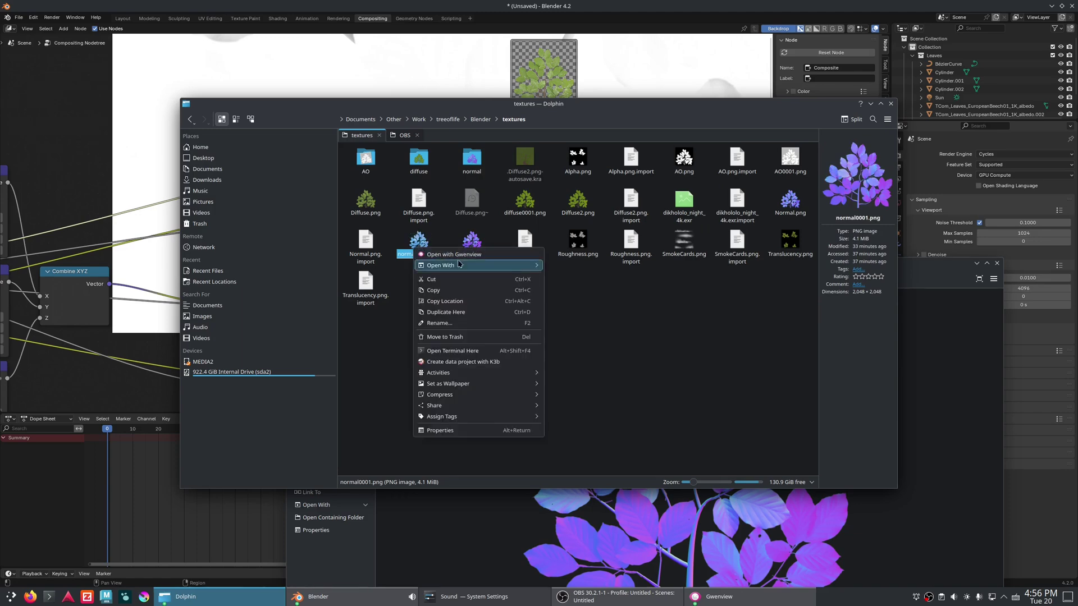
pyautogui.click(406, 281)
pyautogui.click(870, 103)
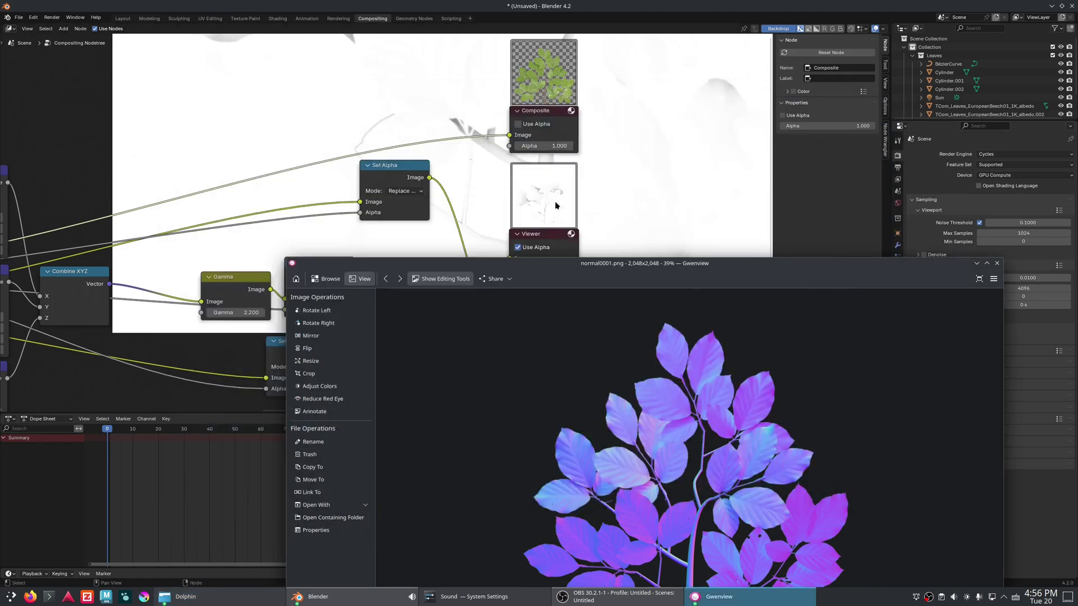
pyautogui.click(978, 263)
# Duplicate the AO branch's Alpha Over node and place the copy between Alpha Convert and the output nodes.
pyautogui.moveTo(617, 255); pyautogui.dragTo(662, 155, button='middle')
pyautogui.keyDown('ctrl'); pyautogui.keyDown('shift'); pyautogui.click(435, 255); pyautogui.keyUp('shift'); pyautogui.keyUp('ctrl')
pyautogui.scroll(-3, 444, 257)
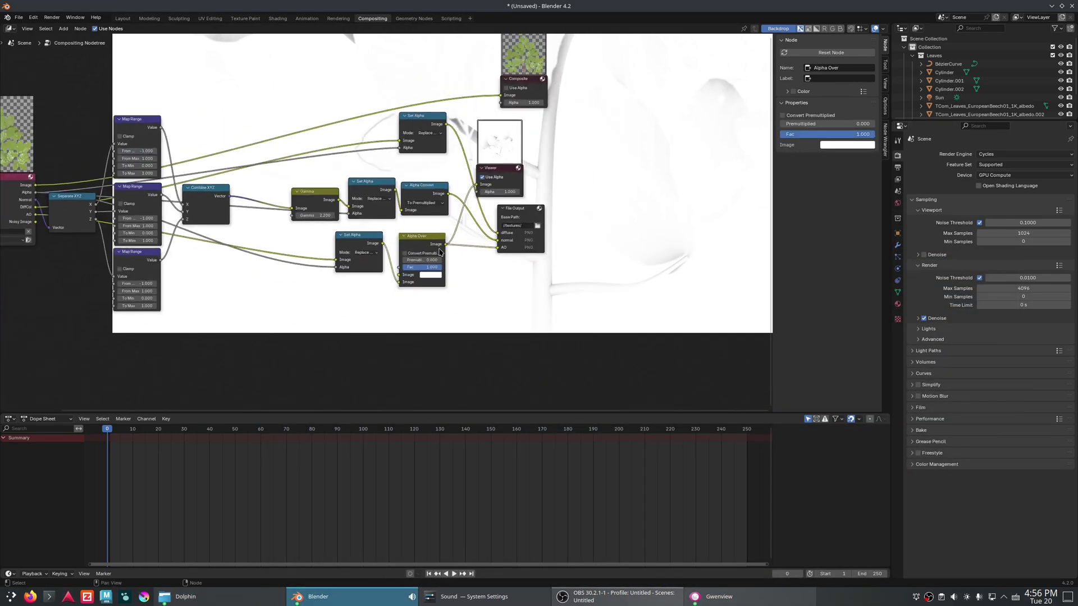
pyautogui.hotkey('shift', 'd')
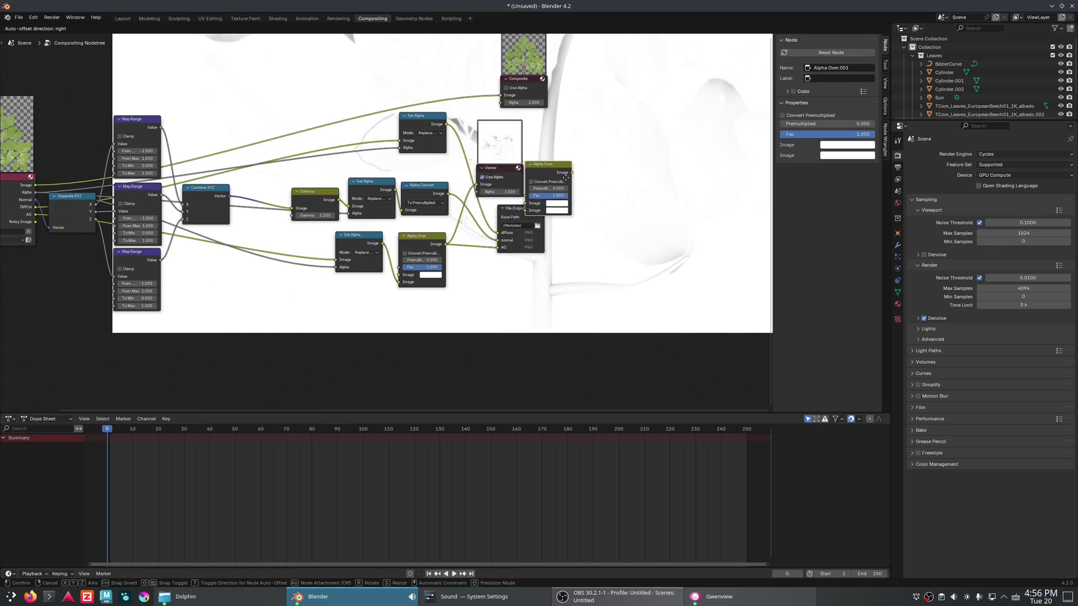
pyautogui.click(489, 175)
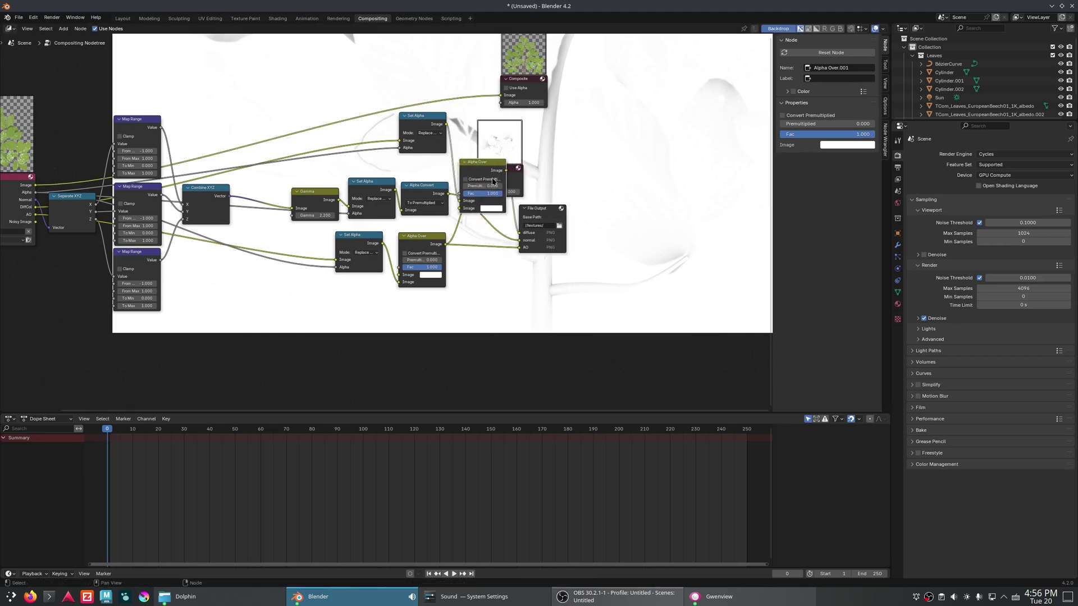
pyautogui.scroll(1, 514, 174)
pyautogui.scroll(1, 515, 174)
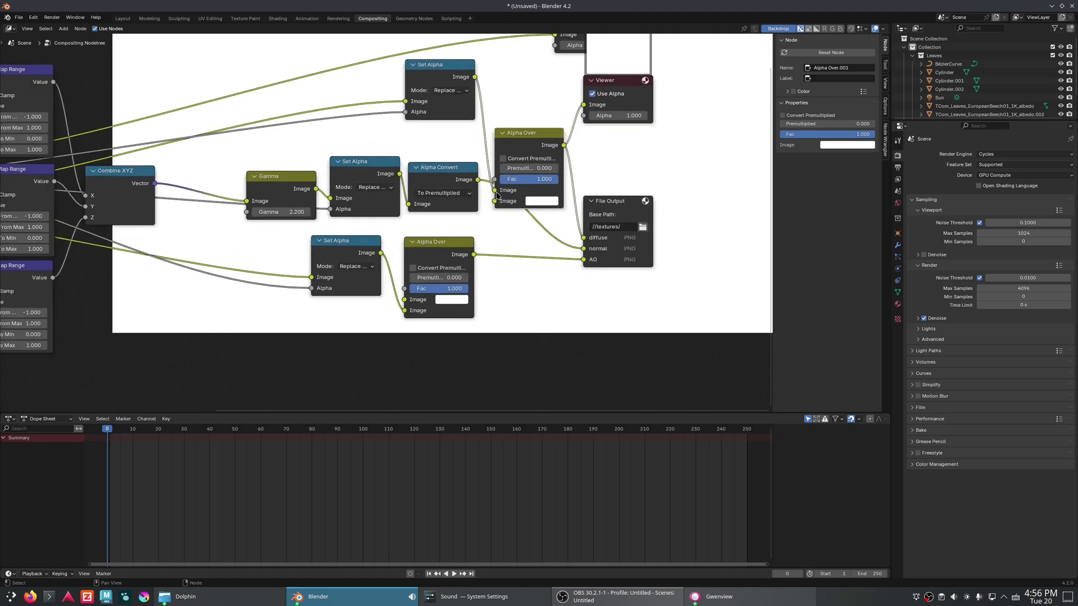
# Link the upper Set Alpha to File Output's diffuse input and Alpha Convert to the new Alpha Over's lower Image input.
pyautogui.moveTo(495, 191); pyautogui.dragTo(496, 193)
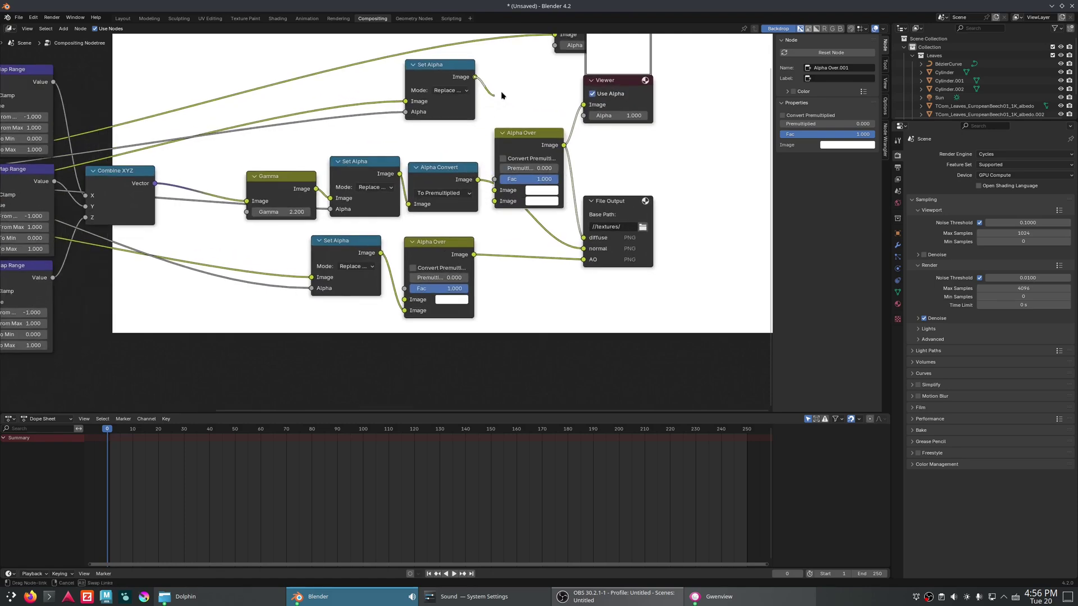
pyautogui.moveTo(548, 77); pyautogui.dragTo(553, 78)
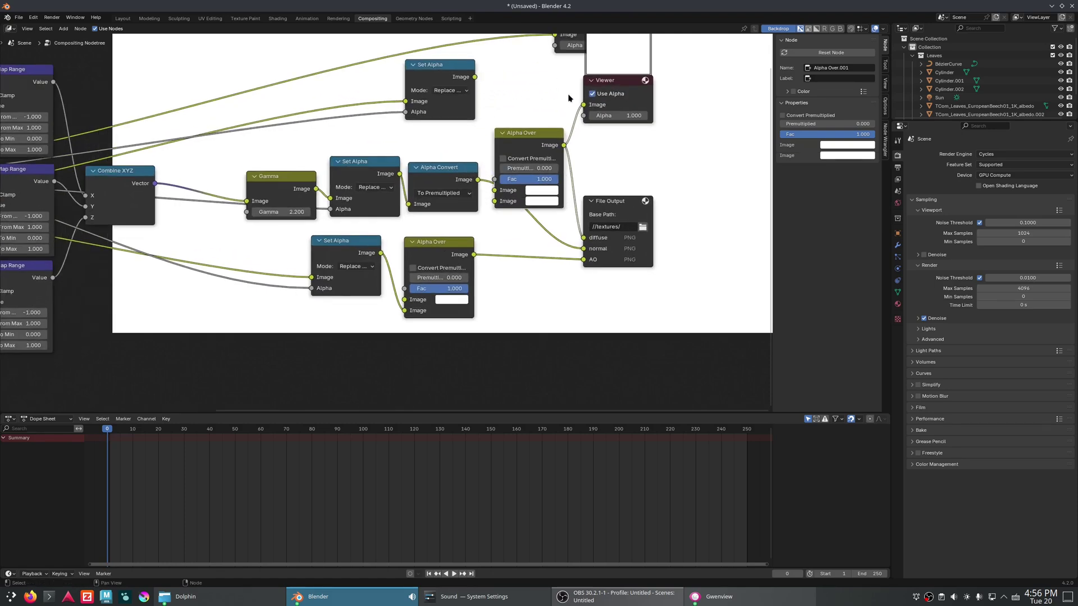
pyautogui.moveTo(569, 100); pyautogui.dragTo(554, 137, button='middle')
pyautogui.scroll(1, 466, 138)
pyautogui.moveTo(460, 113); pyautogui.dragTo(573, 298)
pyautogui.moveTo(488, 233); pyautogui.dragTo(481, 235)
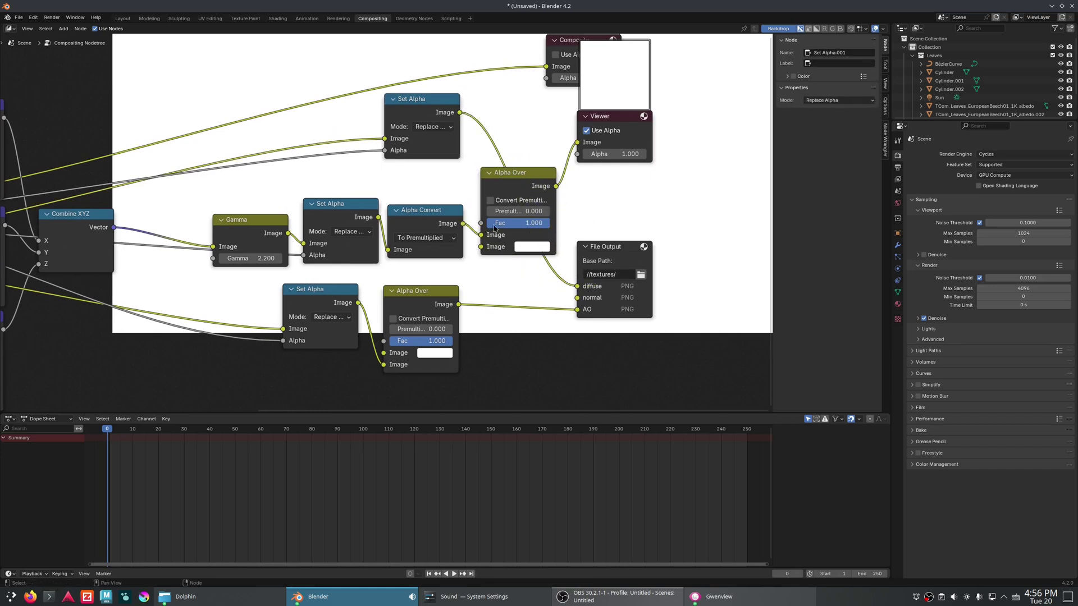
pyautogui.click(524, 179)
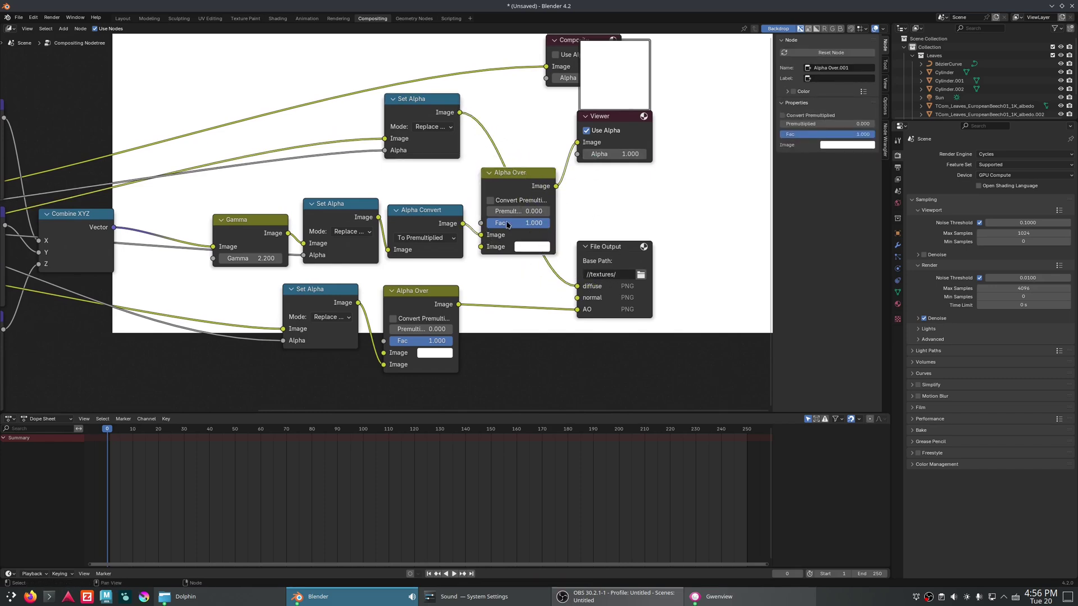
pyautogui.moveTo(481, 235); pyautogui.dragTo(481, 246)
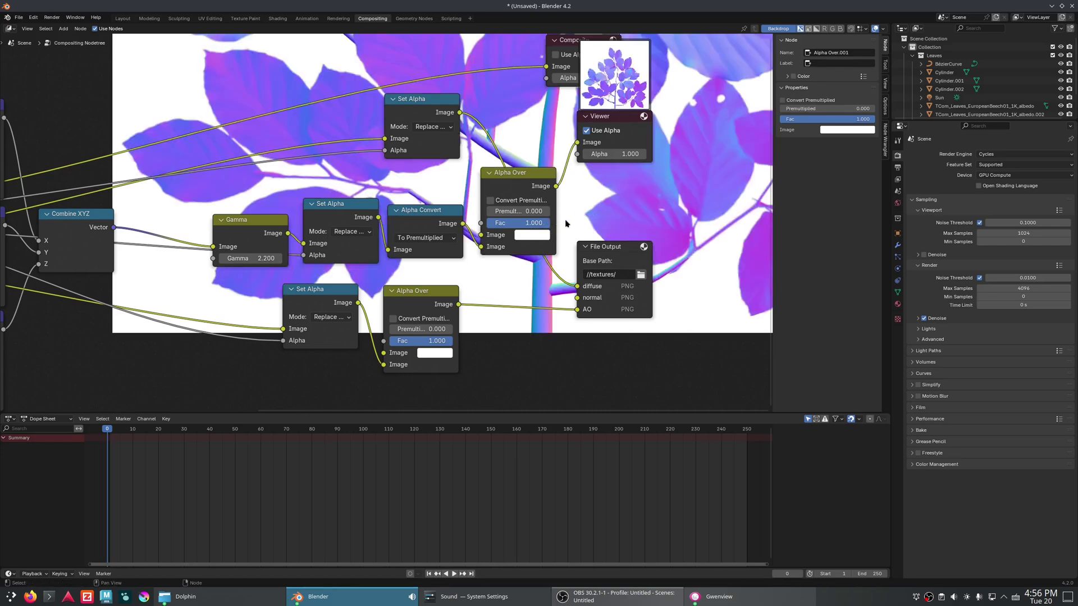
# Set the new Alpha Over's background colour to red 0.5 and green 0.5, and inspect the normal map preview.
pyautogui.moveTo(563, 225); pyautogui.dragTo(496, 245, button='middle')
pyautogui.click(462, 254)
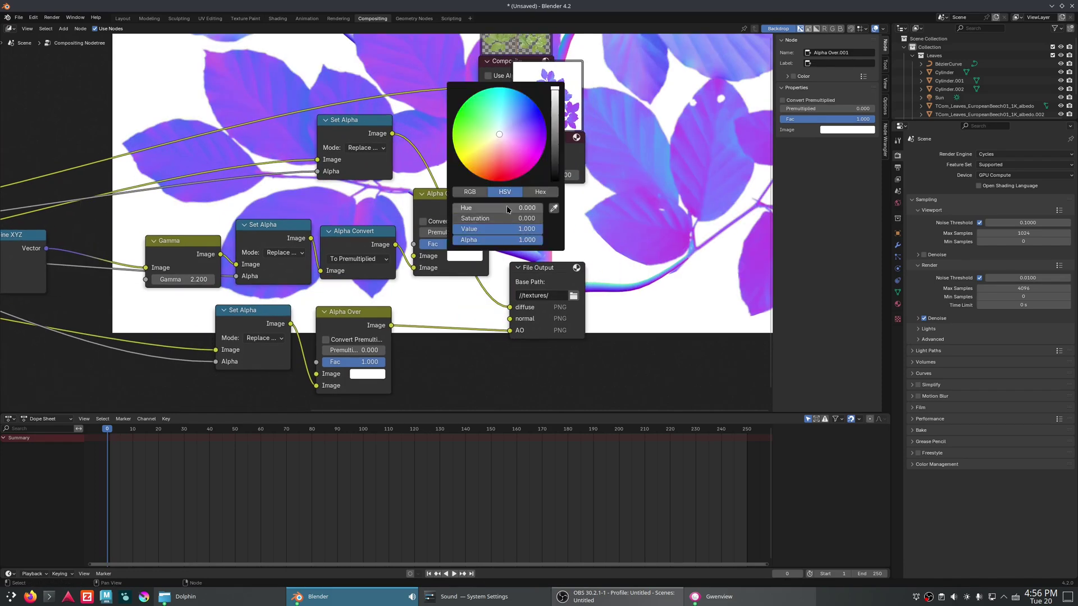
pyautogui.click(485, 195)
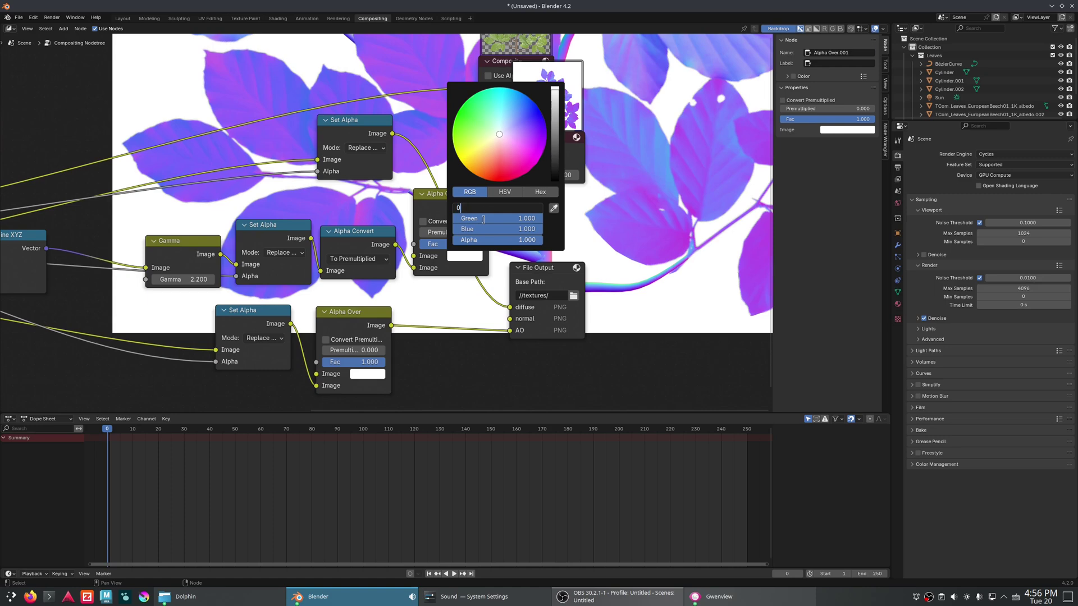
pyautogui.press('Return')
pyautogui.click(496, 217)
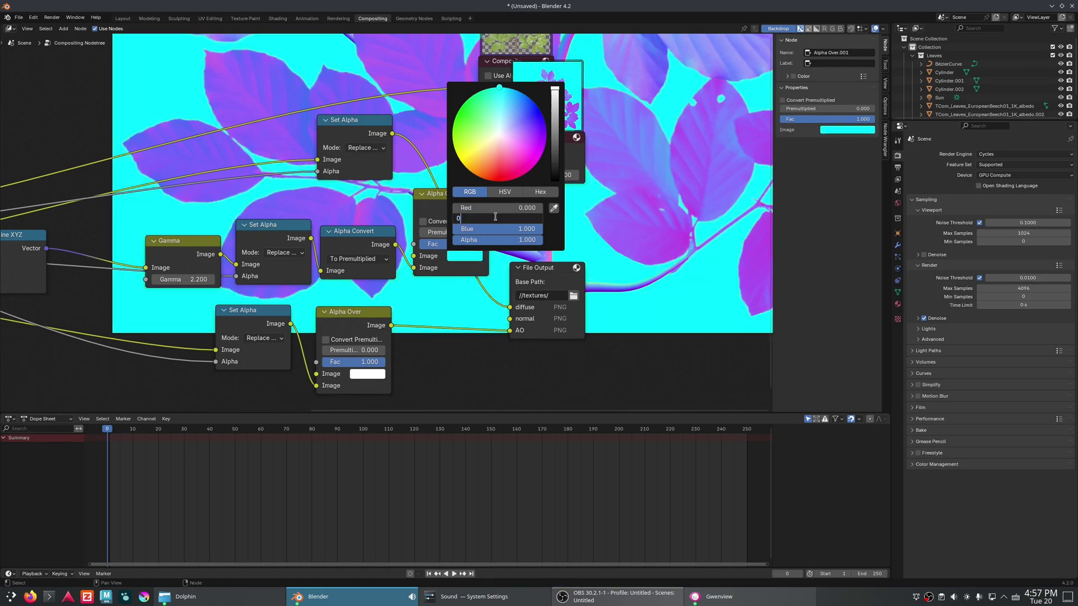
pyautogui.write('0')
pyautogui.press('Return')
pyautogui.click(497, 205)
pyautogui.write('0.5')
pyautogui.press('Return')
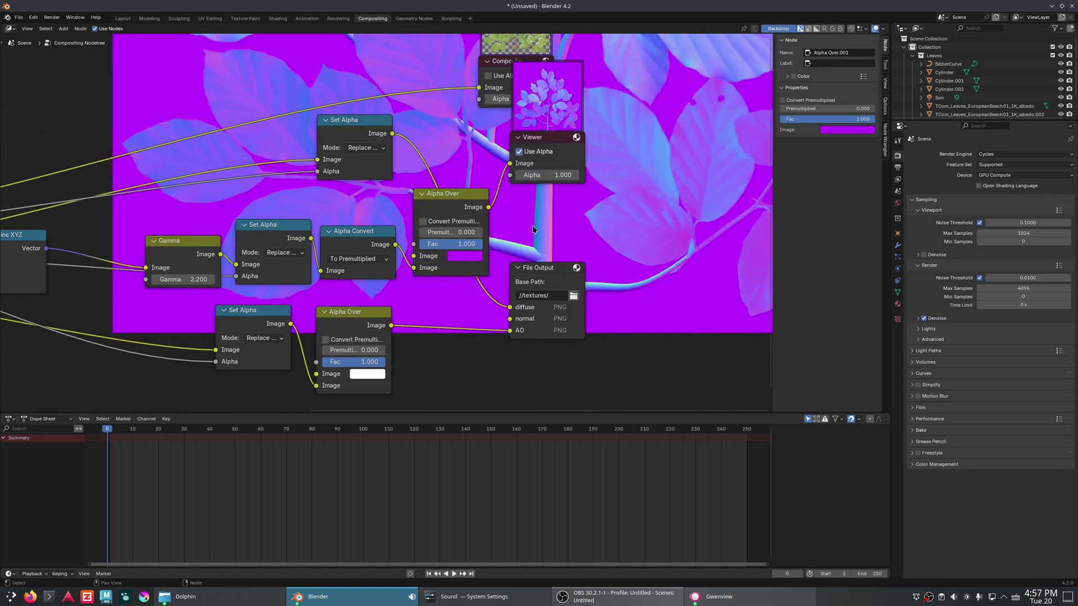
pyautogui.click(457, 258)
pyautogui.click(496, 218)
pyautogui.write('0.5')
pyautogui.press('Return')
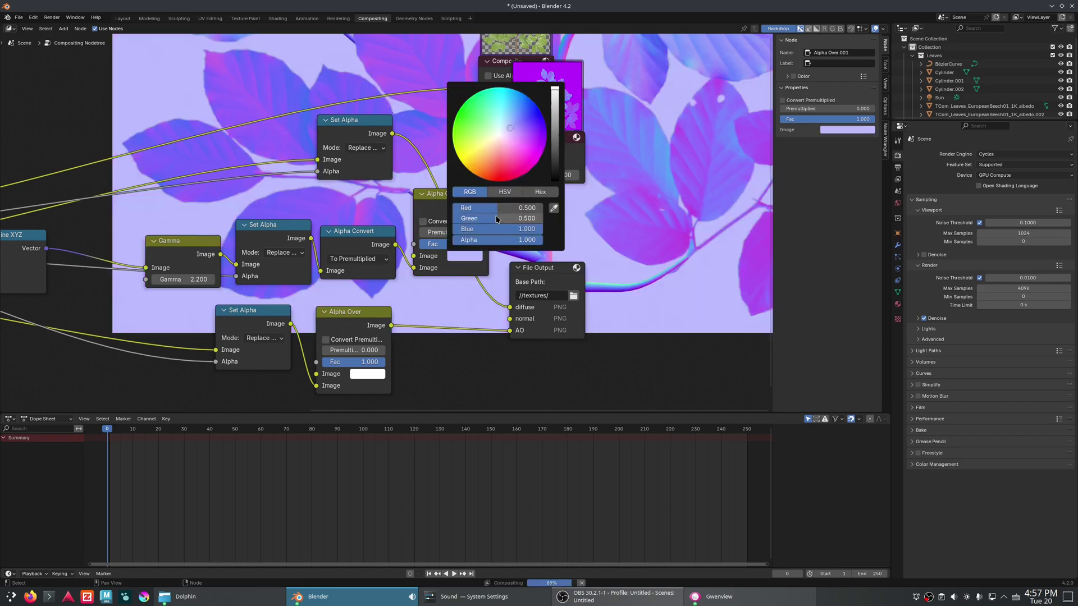
pyautogui.scroll(-5, 637, 212)
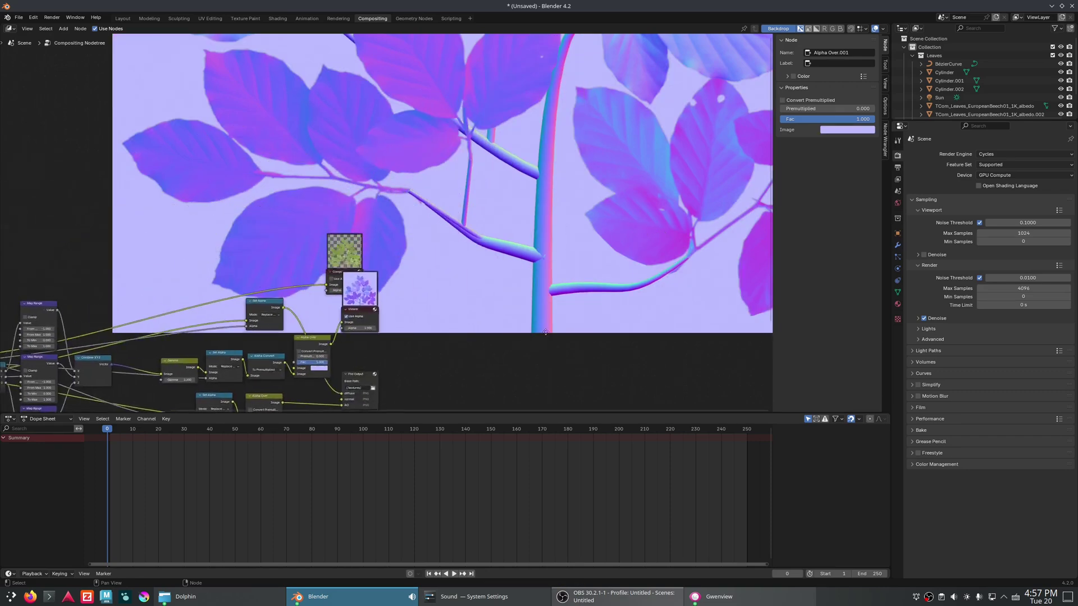
pyautogui.keyDown('alt'); pyautogui.moveTo(671, 137); pyautogui.dragTo(618, 363, button='middle'); pyautogui.keyUp('alt')
pyautogui.keyDown('alt'); pyautogui.moveTo(617, 146); pyautogui.dragTo(522, 291, button='middle'); pyautogui.keyUp('alt')
pyautogui.scroll(2, 407, 299)
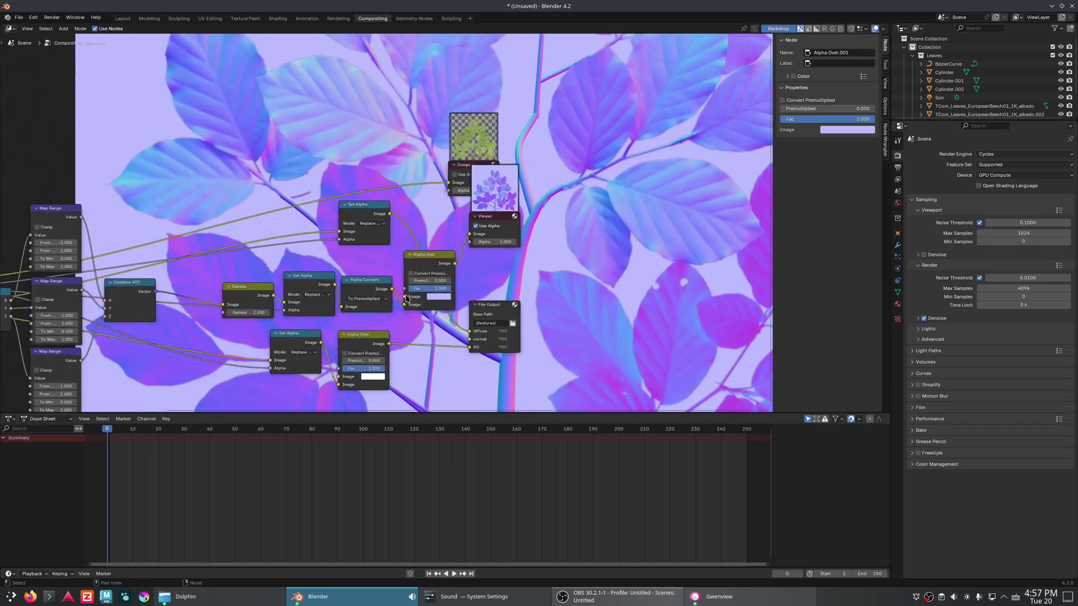
pyautogui.scroll(3, 406, 298)
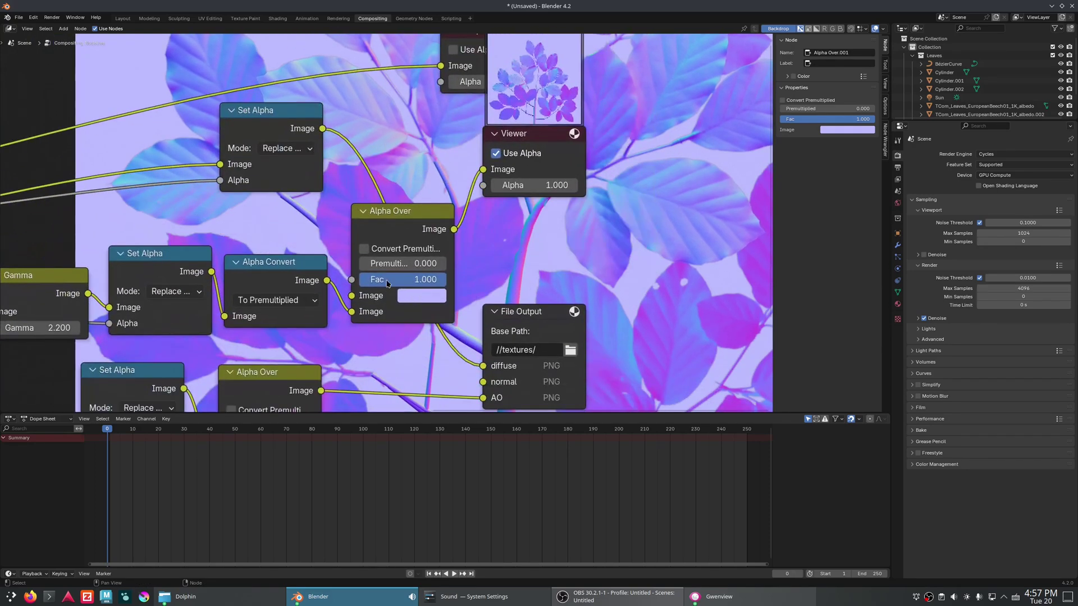
# Add a Value node between the Viewer and File Output nodes.
pyautogui.moveTo(417, 294); pyautogui.dragTo(482, 272, button='middle')
pyautogui.hotkey('shift', 'a')
pyautogui.write('color')
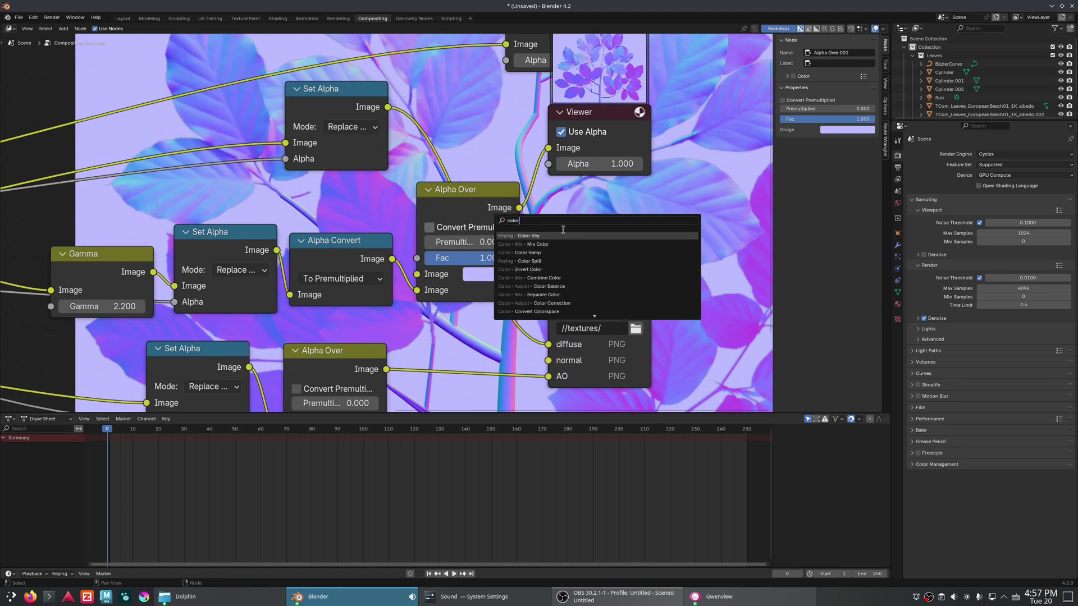
pyautogui.press('BackSpace')
pyautogui.press('BackSpace')
pyautogui.press('BackSpace')
pyautogui.press('BackSpace')
pyautogui.press('BackSpace')
pyautogui.write('vas')
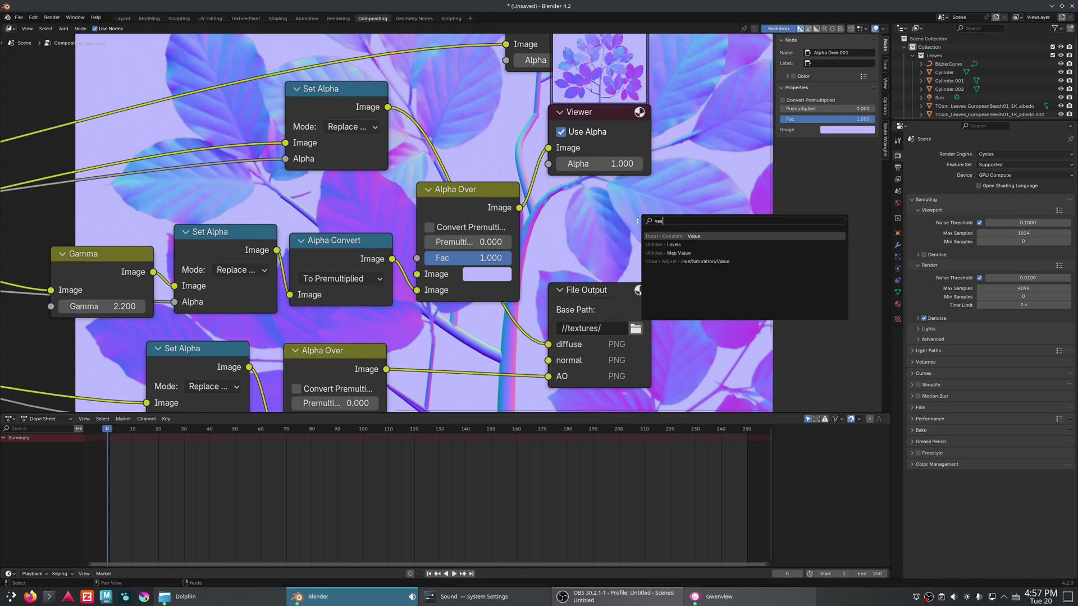
pyautogui.click(738, 237)
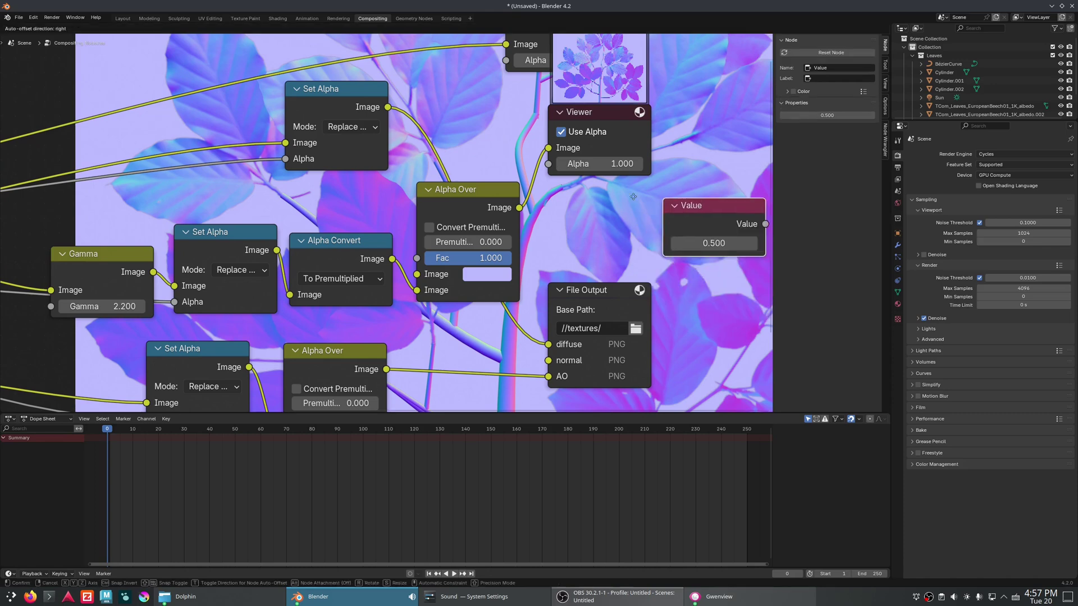
pyautogui.click(613, 222)
pyautogui.scroll(-3, 643, 236)
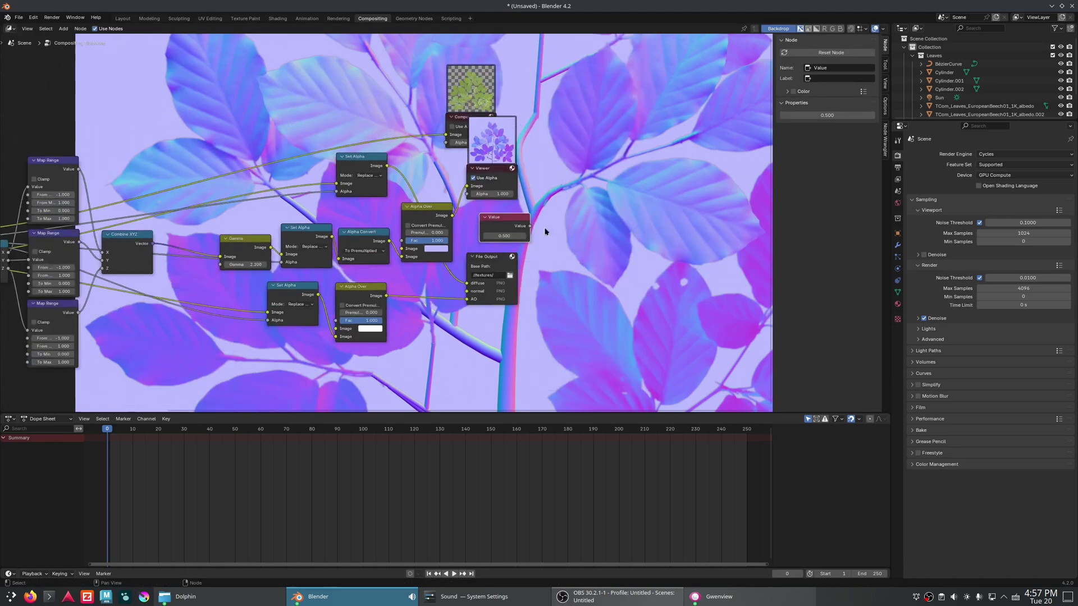
# Duplicate the Combine XYZ and Gamma nodes together and place the copies beside the Value node.
pyautogui.moveTo(73, 205); pyautogui.dragTo(182, 200, button='middle')
pyautogui.click(104, 256)
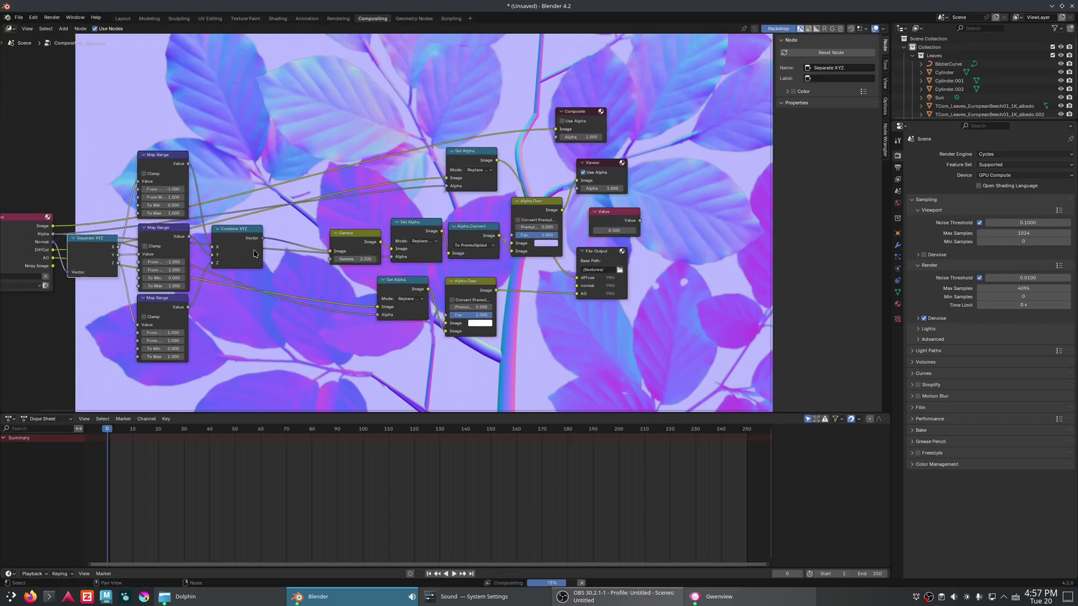
pyautogui.keyDown('shift'); pyautogui.click(235, 252); pyautogui.keyUp('shift')
pyautogui.keyDown('shift'); pyautogui.click(362, 241); pyautogui.keyUp('shift')
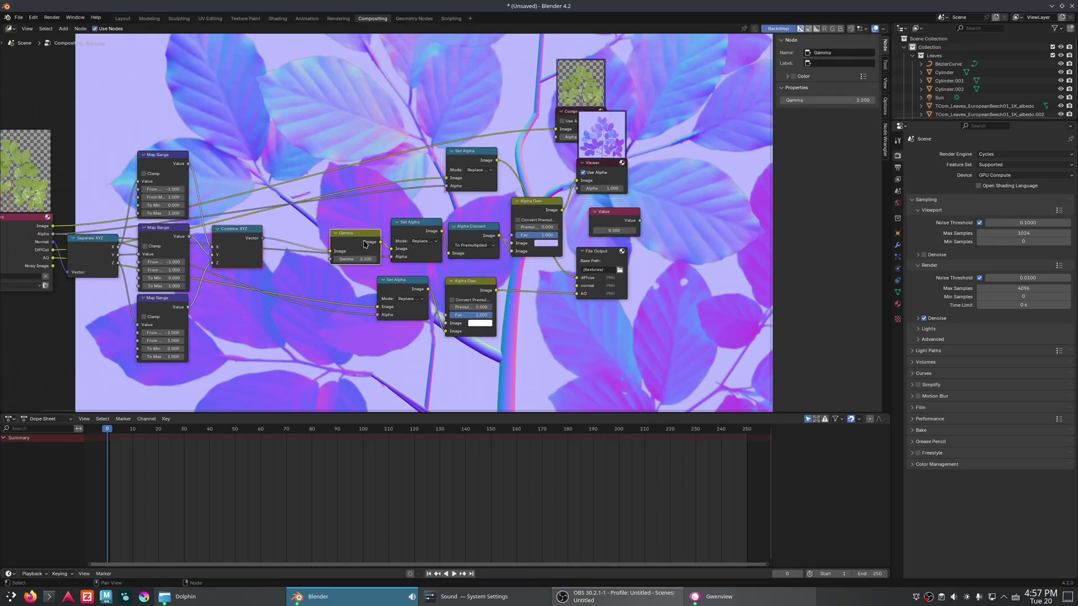
pyautogui.hotkey('shift', 'd')
pyautogui.click(778, 223)
pyautogui.moveTo(621, 237); pyautogui.dragTo(494, 260, button='middle')
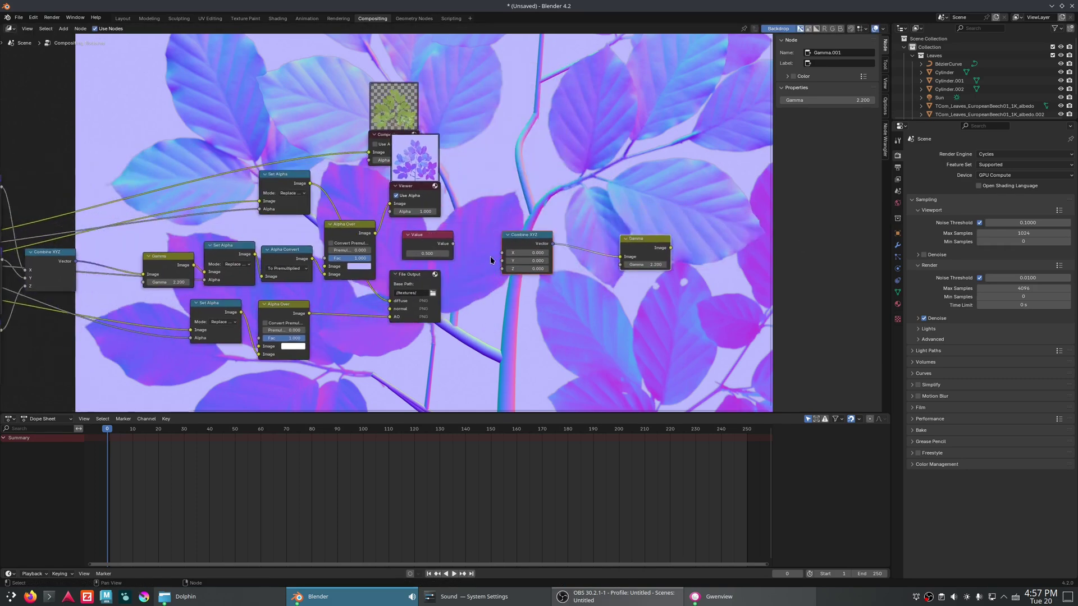
# Connect the Value node to the copied Combine XYZ's X and Y inputs and set its Z to 1.
pyautogui.scroll(4, 493, 260)
pyautogui.moveTo(477, 251); pyautogui.dragTo(557, 279)
pyautogui.click(593, 287)
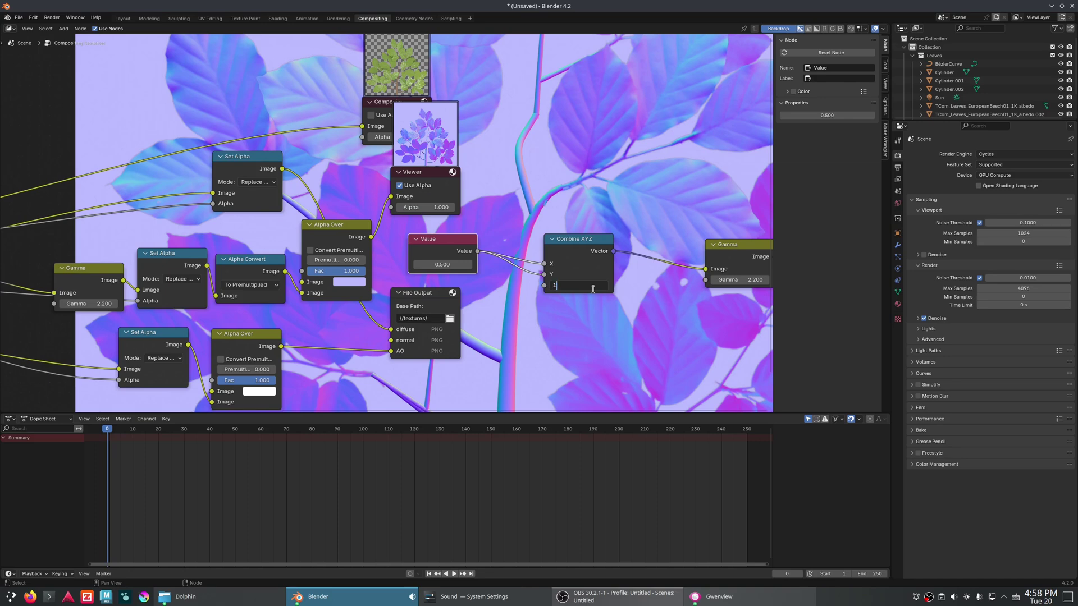
pyautogui.write('1')
pyautogui.press('Return')
# Connect the copied Gamma's output to the upper Image input of the normal branch's Alpha Over.
pyautogui.scroll(-2, 565, 294)
pyautogui.moveTo(686, 215); pyautogui.dragTo(651, 247)
pyautogui.press('Escape')
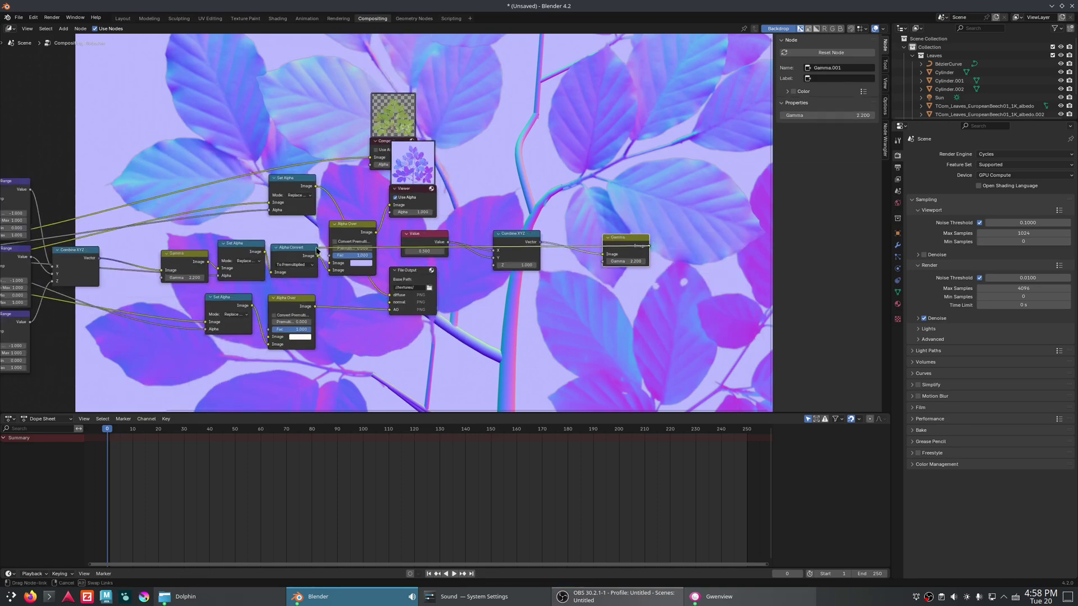
pyautogui.moveTo(316, 248); pyautogui.dragTo(329, 263)
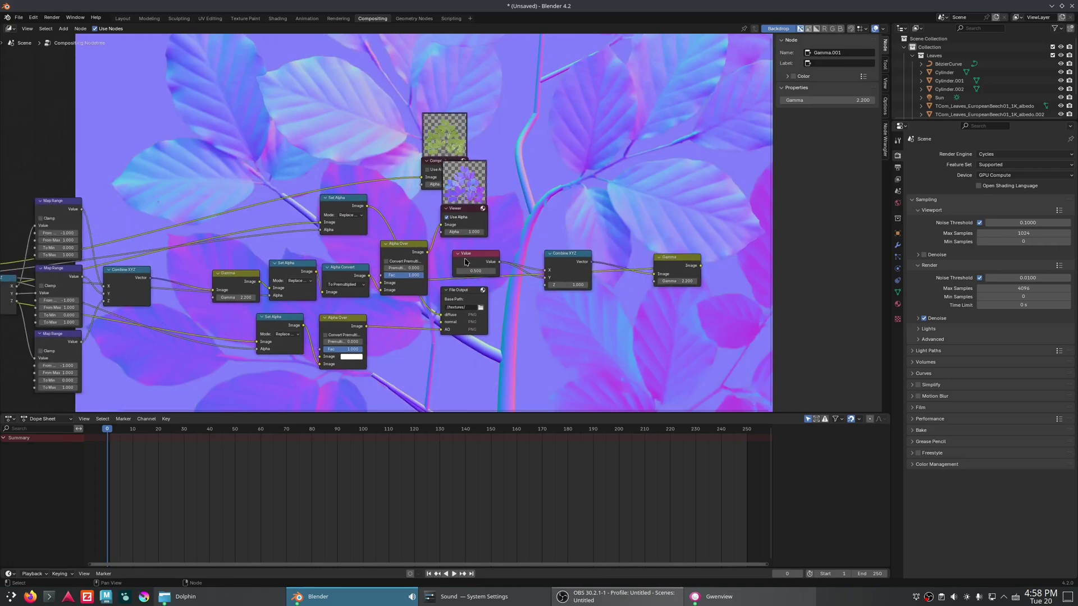
# Move the AO branch's Set Alpha and Alpha Over nodes further down, away from the normal branch.
pyautogui.scroll(2, 456, 268)
pyautogui.moveTo(515, 289); pyautogui.dragTo(359, 320)
pyautogui.moveTo(403, 292); pyautogui.dragTo(440, 352)
pyautogui.moveTo(266, 314); pyautogui.dragTo(362, 278, button='middle')
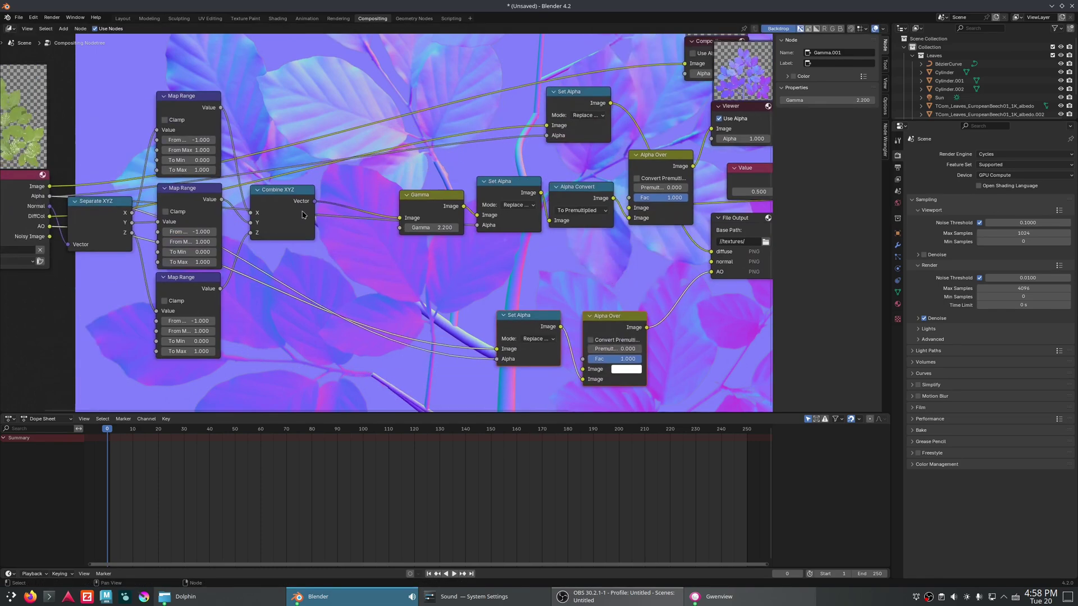
# Collapse the three Map Range nodes and stack them compactly between Separate XYZ and Combine XYZ.
pyautogui.scroll(1, 307, 209)
pyautogui.moveTo(307, 209); pyautogui.dragTo(374, 210, button='middle')
pyautogui.click(221, 284)
pyautogui.click(221, 188)
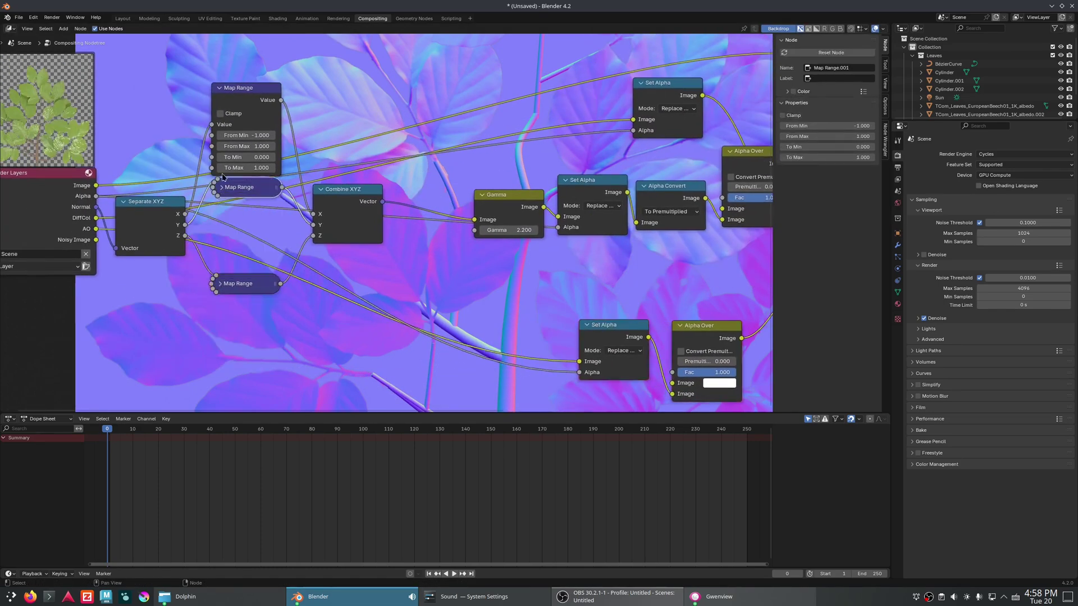
pyautogui.click(219, 88)
pyautogui.moveTo(238, 87); pyautogui.dragTo(239, 131)
pyautogui.moveTo(133, 225); pyautogui.dragTo(153, 181)
pyautogui.moveTo(252, 187); pyautogui.dragTo(263, 176)
pyautogui.moveTo(238, 289); pyautogui.dragTo(247, 211)
pyautogui.moveTo(246, 131); pyautogui.dragTo(259, 151)
# Pack the normal branch's Combine XYZ, Gamma, Set Alpha, Alpha Convert and Alpha Over closely together in one row.
pyautogui.moveTo(344, 209); pyautogui.dragTo(341, 163)
pyautogui.moveTo(505, 204); pyautogui.dragTo(427, 154)
pyautogui.moveTo(582, 183); pyautogui.dragTo(497, 154)
pyautogui.moveTo(672, 190); pyautogui.dragTo(586, 161)
pyautogui.moveTo(759, 165); pyautogui.dragTo(561, 210, button='middle')
pyautogui.moveTo(558, 202); pyautogui.dragTo(475, 201)
# Arrange the Value node and the copied Combine XYZ and Gamma in a row beneath the normal branch.
pyautogui.scroll(-2, 554, 279)
pyautogui.moveTo(698, 221); pyautogui.dragTo(367, 279)
pyautogui.scroll(-1, 542, 264)
pyautogui.moveTo(549, 220); pyautogui.dragTo(291, 263)
pyautogui.moveTo(367, 266); pyautogui.dragTo(359, 251)
pyautogui.moveTo(728, 226); pyautogui.dragTo(410, 263)
pyautogui.moveTo(267, 261); pyautogui.dragTo(234, 252)
pyautogui.moveTo(359, 256); pyautogui.dragTo(327, 257)
pyautogui.moveTo(405, 257)
pyautogui.mouseDown()
pyautogui.moveTo(380, 254)
pyautogui.moveTo(390, 245)
pyautogui.mouseUp()
pyautogui.moveTo(325, 253); pyautogui.dragTo(344, 251)
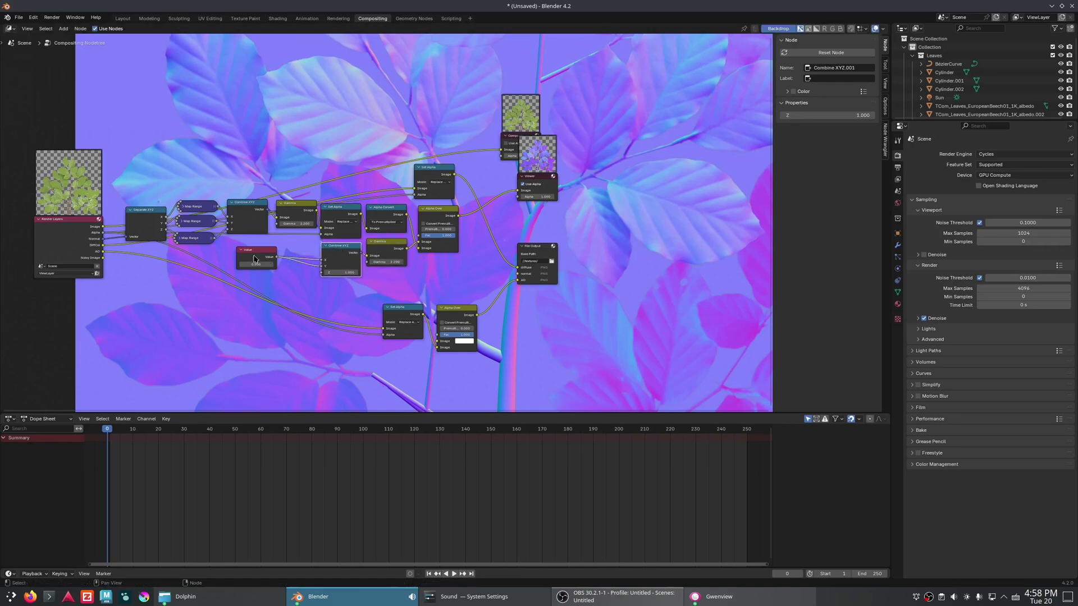
pyautogui.moveTo(253, 256); pyautogui.dragTo(288, 253)
# Move the diffuse Set Alpha below the normal branch, linking it to File Output's diffuse and the normal Alpha Over to normal.
pyautogui.scroll(1, 474, 219)
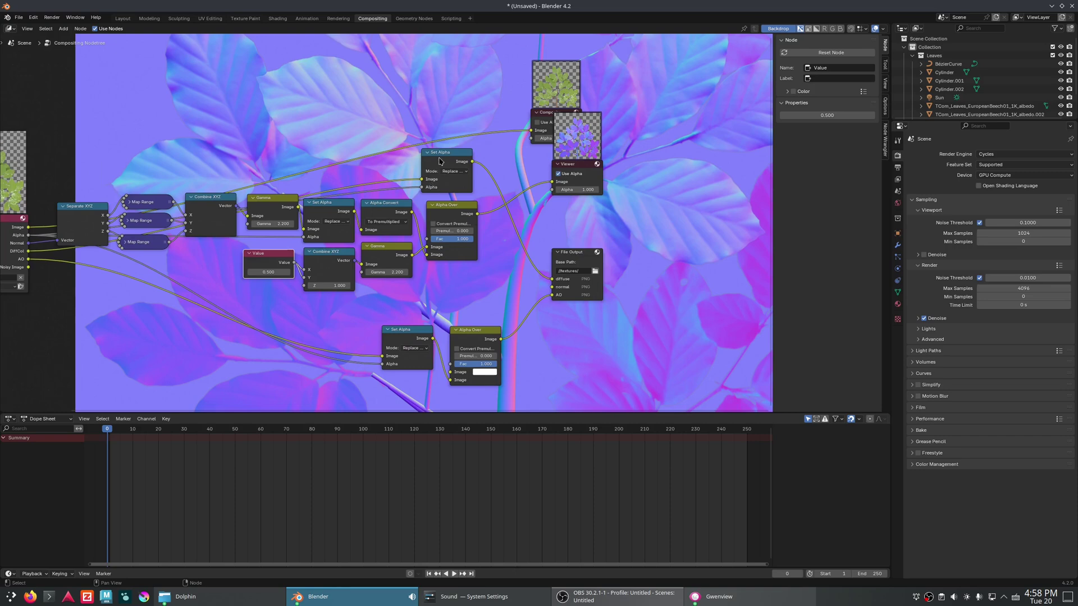
pyautogui.moveTo(440, 161); pyautogui.dragTo(444, 275)
pyautogui.moveTo(476, 213); pyautogui.dragTo(553, 287)
pyautogui.moveTo(472, 280); pyautogui.dragTo(552, 279)
# Shift the AO branch's Set Alpha and Alpha Over back, placing Alpha Over beneath the diffuse Set Alpha.
pyautogui.moveTo(376, 277); pyautogui.dragTo(419, 265, button='middle')
pyautogui.moveTo(122, 204)
pyautogui.mouseDown()
pyautogui.moveTo(123, 161)
pyautogui.moveTo(122, 204)
pyautogui.mouseUp()
pyautogui.moveTo(449, 327); pyautogui.dragTo(390, 334)
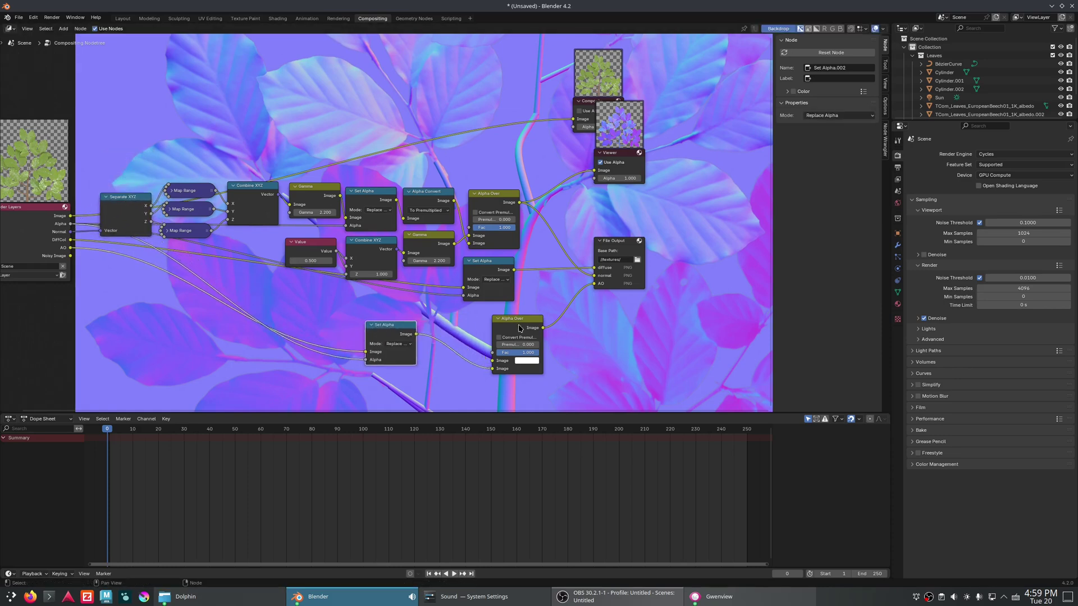
pyautogui.moveTo(519, 328); pyautogui.dragTo(491, 320)
# Stack the Viewer directly above File Output and the Composite node above the Viewer in one column.
pyautogui.click(629, 163)
pyautogui.moveTo(629, 162); pyautogui.dragTo(631, 212)
pyautogui.moveTo(611, 108); pyautogui.dragTo(634, 123)
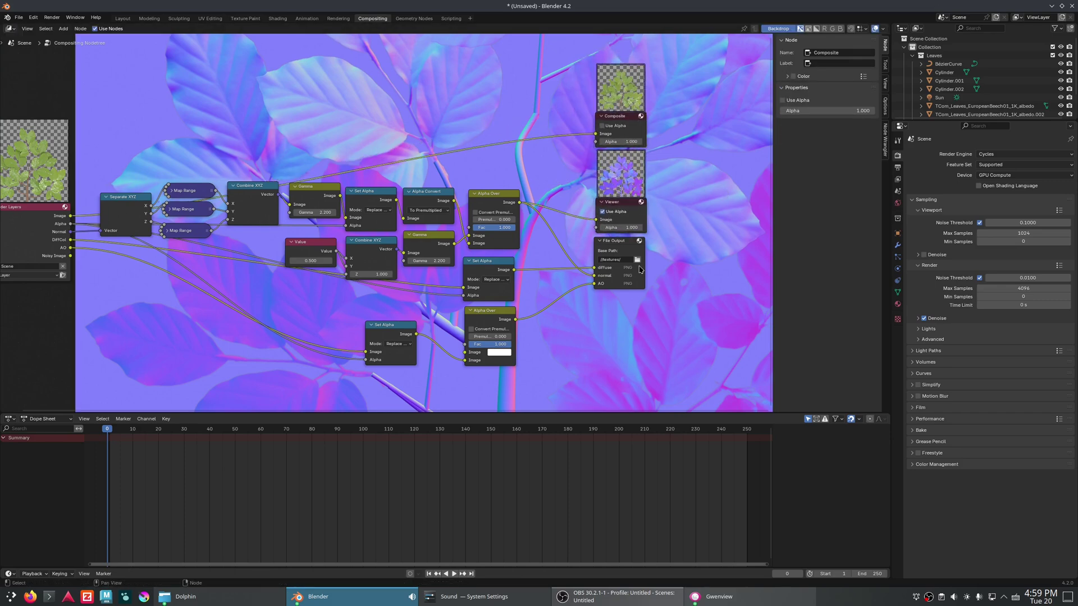
# Switch to Dolphin to look at the textures folder.
pyautogui.scroll(-4, 644, 277)
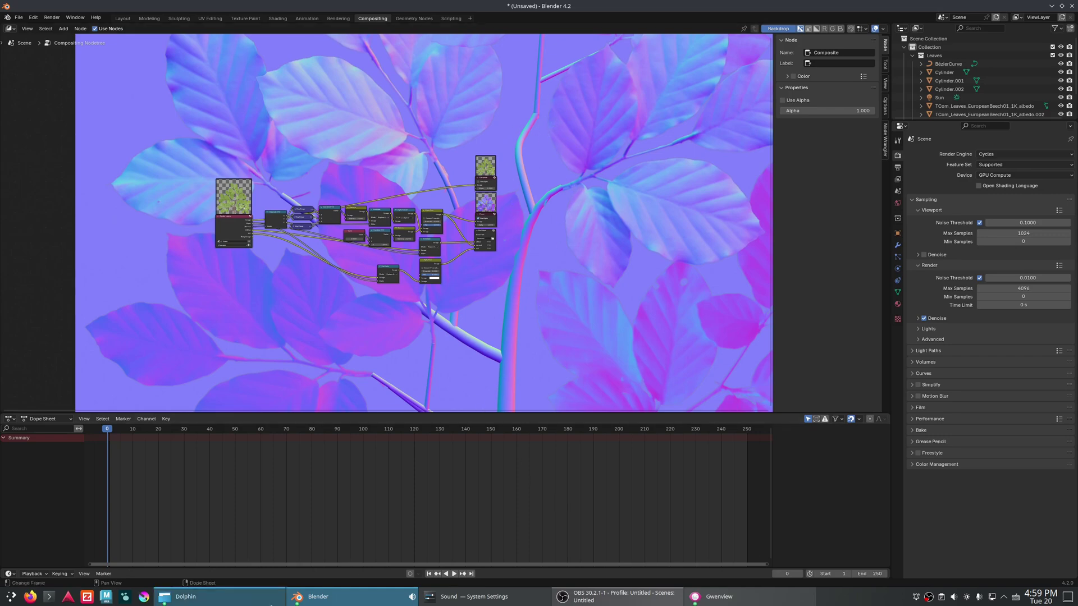
pyautogui.click(185, 596)
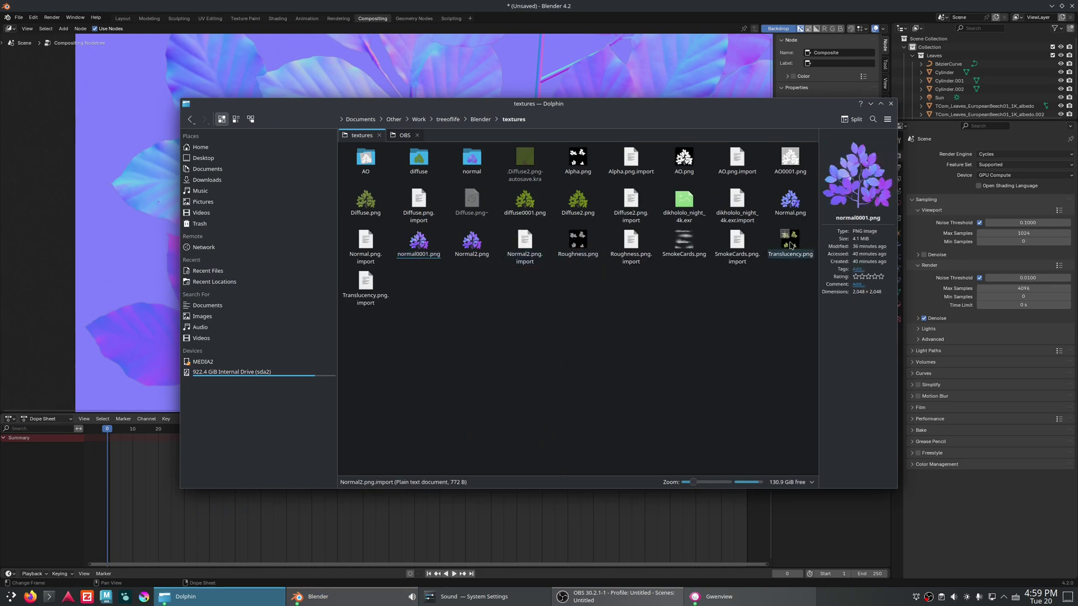
# Open normal0001.png from the textures folder in Krita.
pyautogui.rightClick(426, 251)
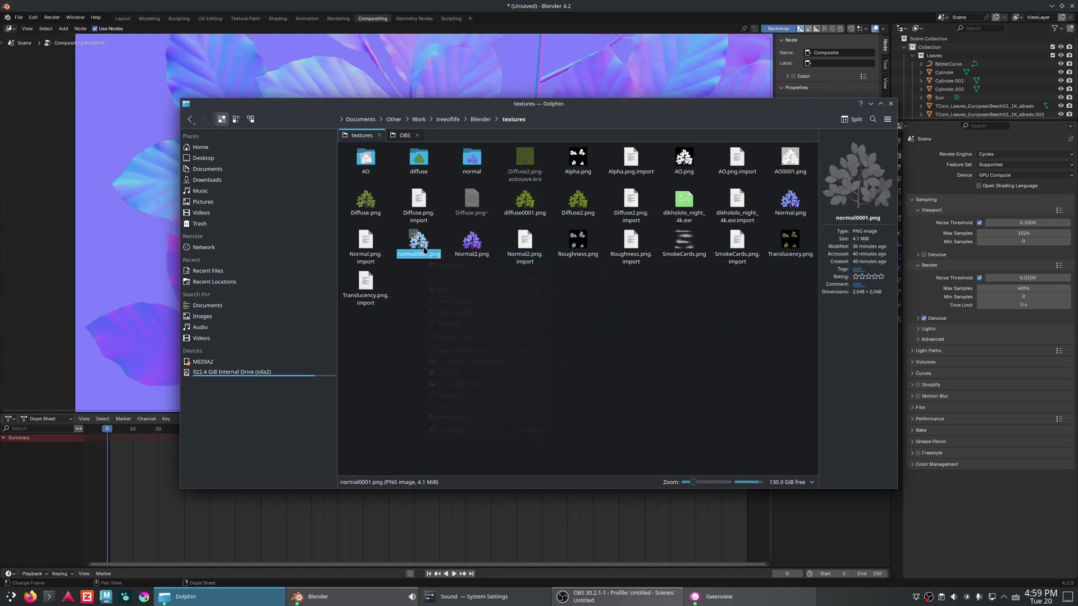
pyautogui.moveTo(477, 265)
pyautogui.click(573, 332)
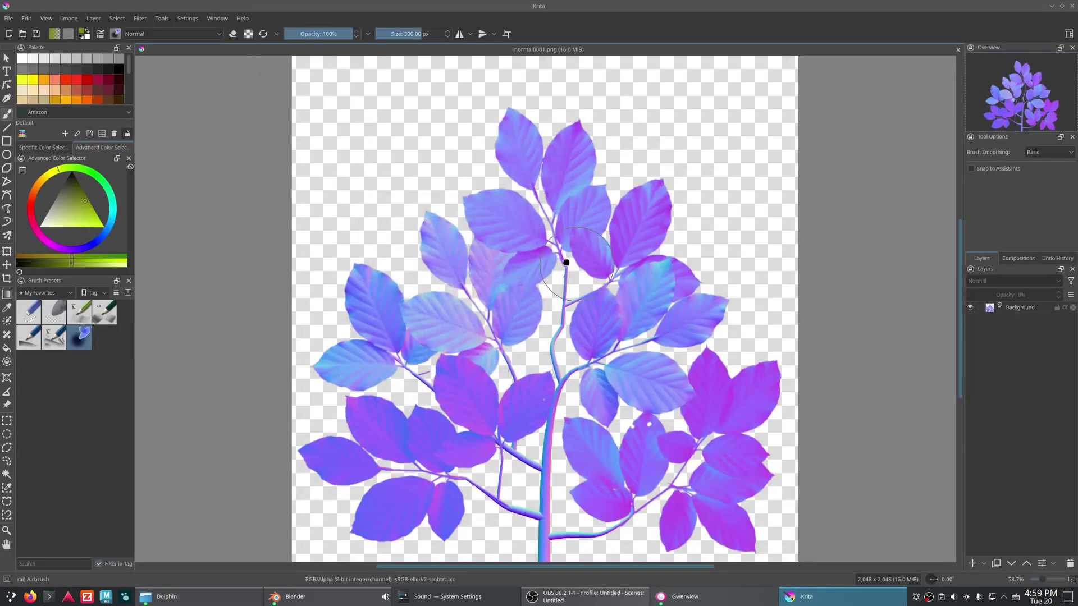
# Apply the G'MIC Solidify filter to the Background layer with 100% smoothness, Isotropic regularization and 20 iterations.
pyautogui.click(140, 20)
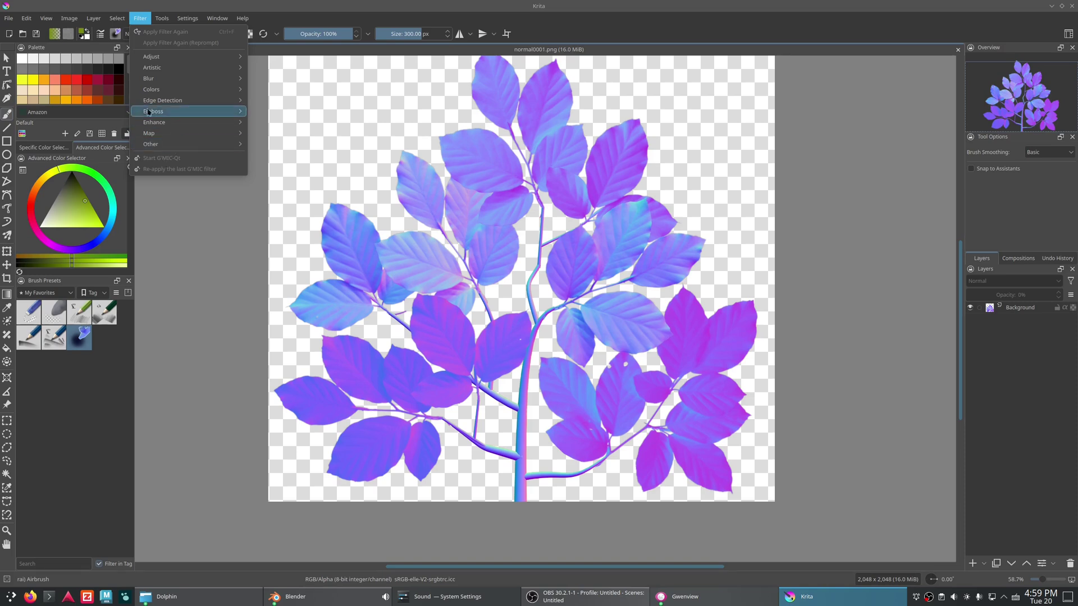
pyautogui.click(1017, 309)
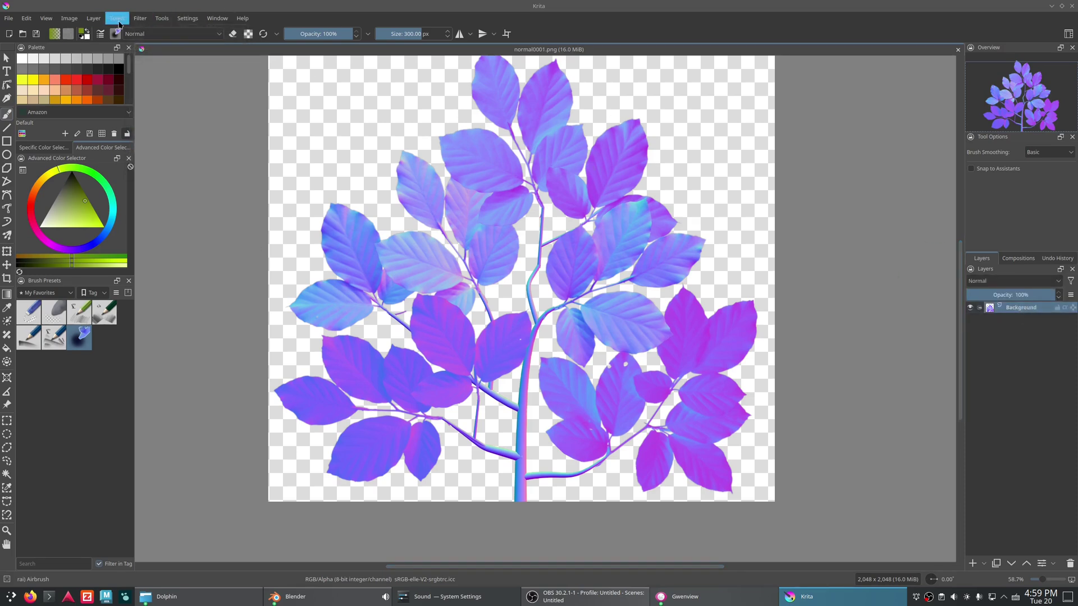
pyautogui.click(141, 18)
pyautogui.click(168, 169)
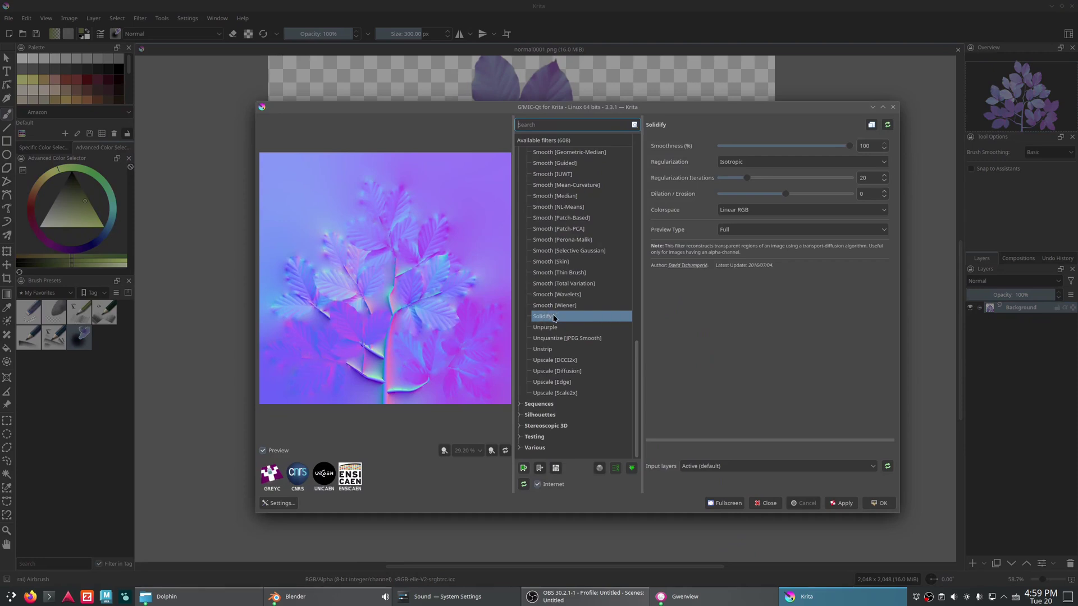
pyautogui.click(758, 164)
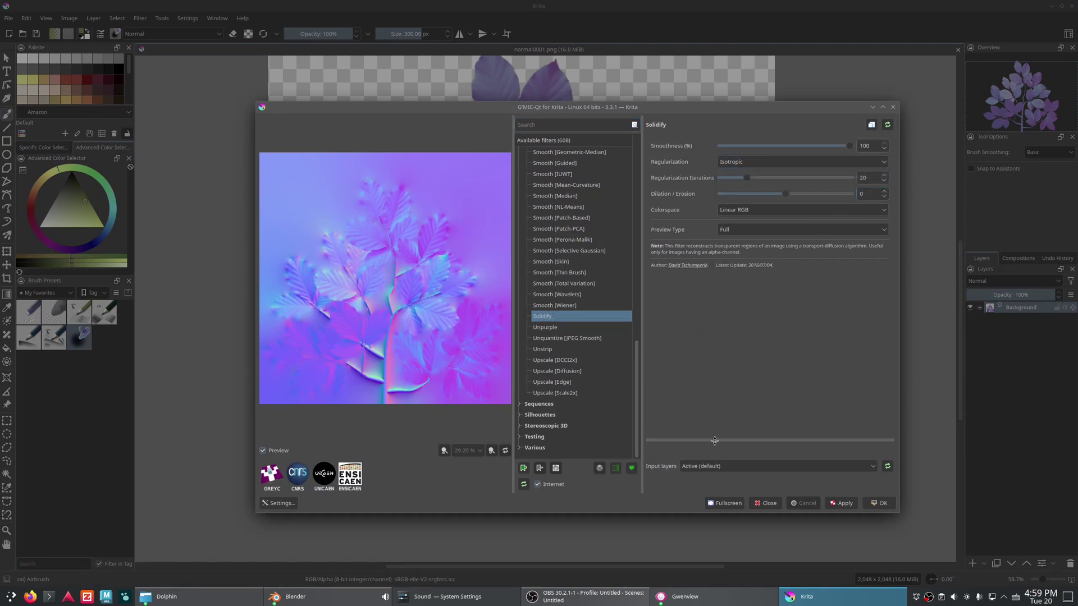
pyautogui.click(844, 503)
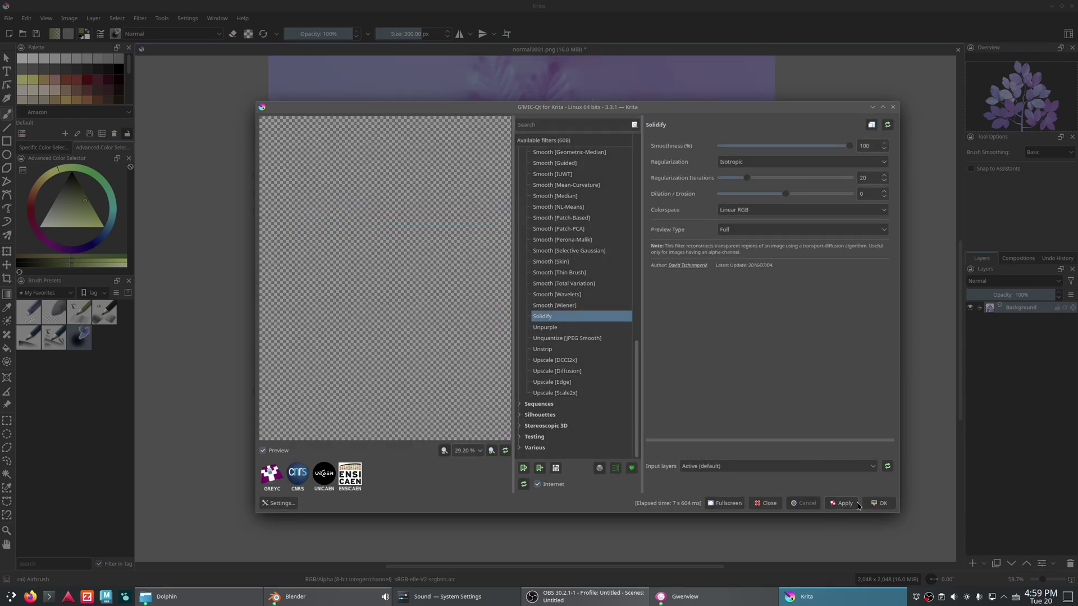
pyautogui.click(879, 503)
# Inspect the solidified normal map, both as a whole and up close around the stem and lower leaves.
pyautogui.scroll(-4, 519, 335)
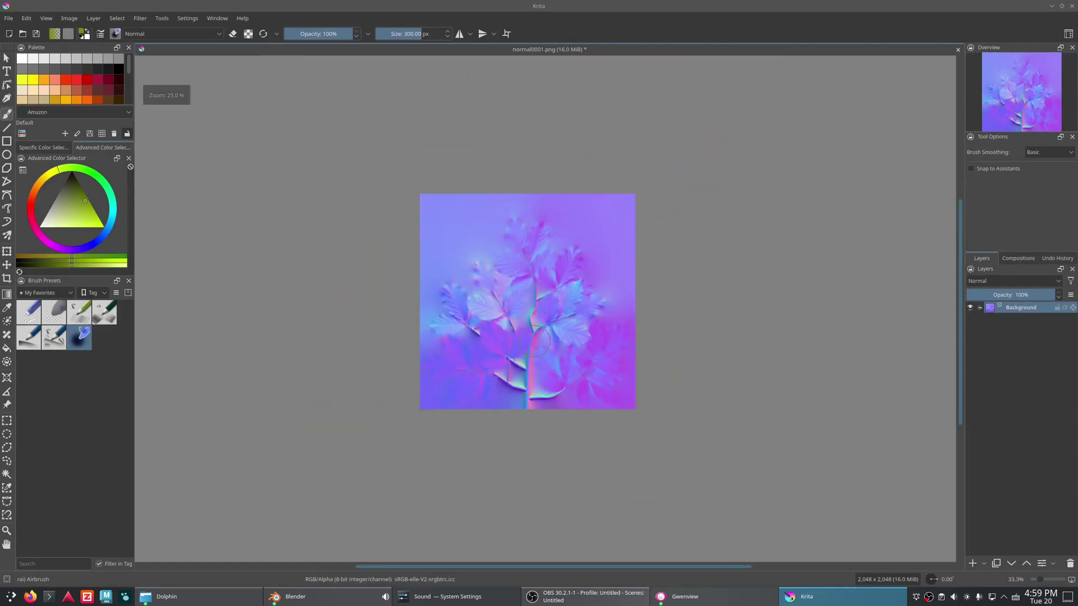
pyautogui.scroll(10, 516, 348)
pyautogui.scroll(-4, 515, 352)
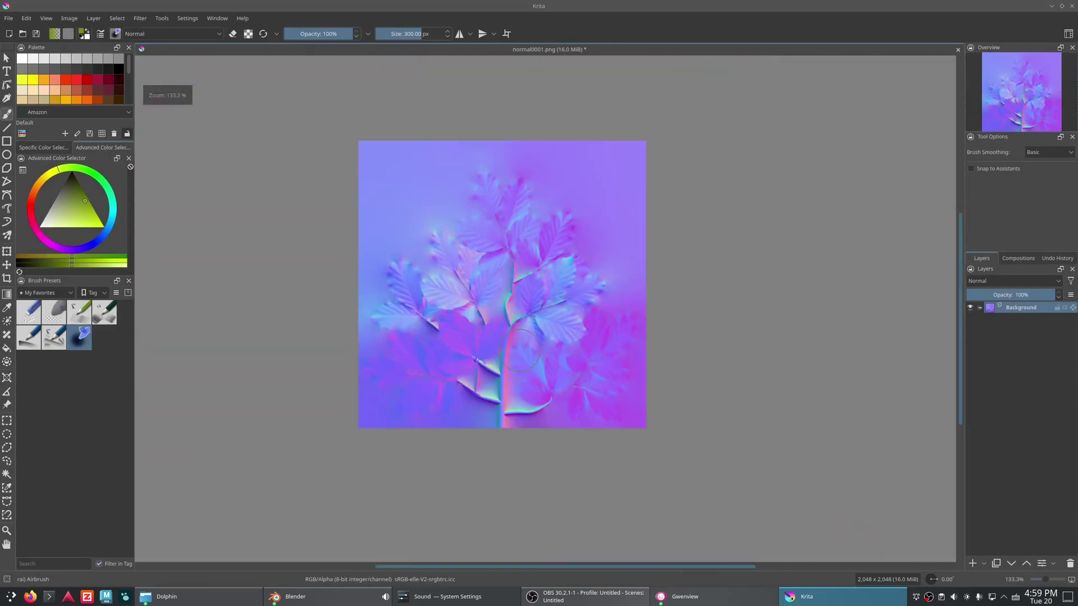
pyautogui.scroll(-1, 519, 349)
pyautogui.scroll(4, 524, 354)
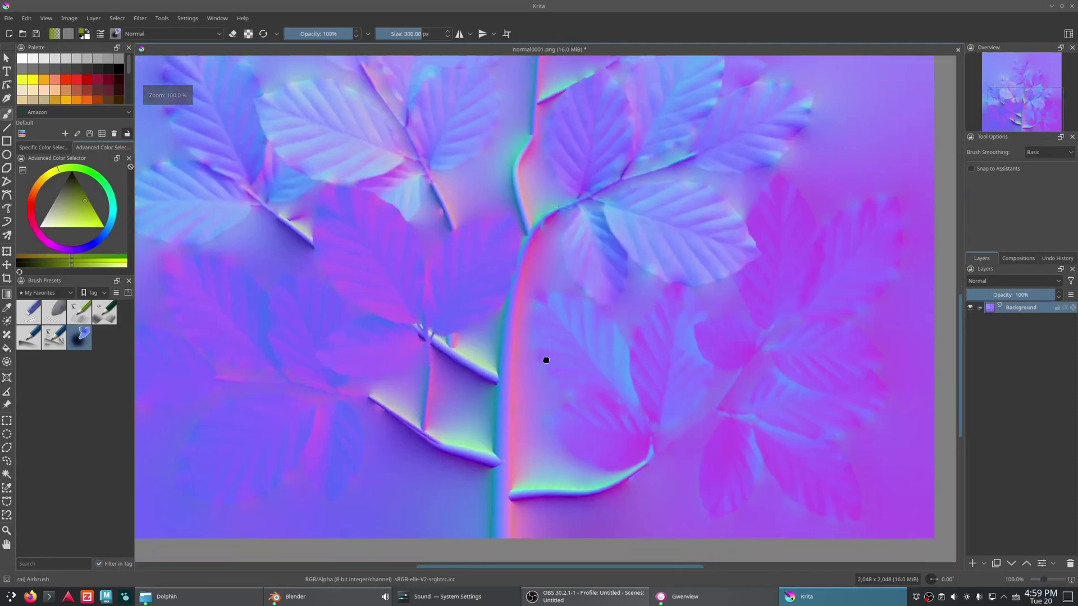
pyautogui.scroll(-4, 542, 363)
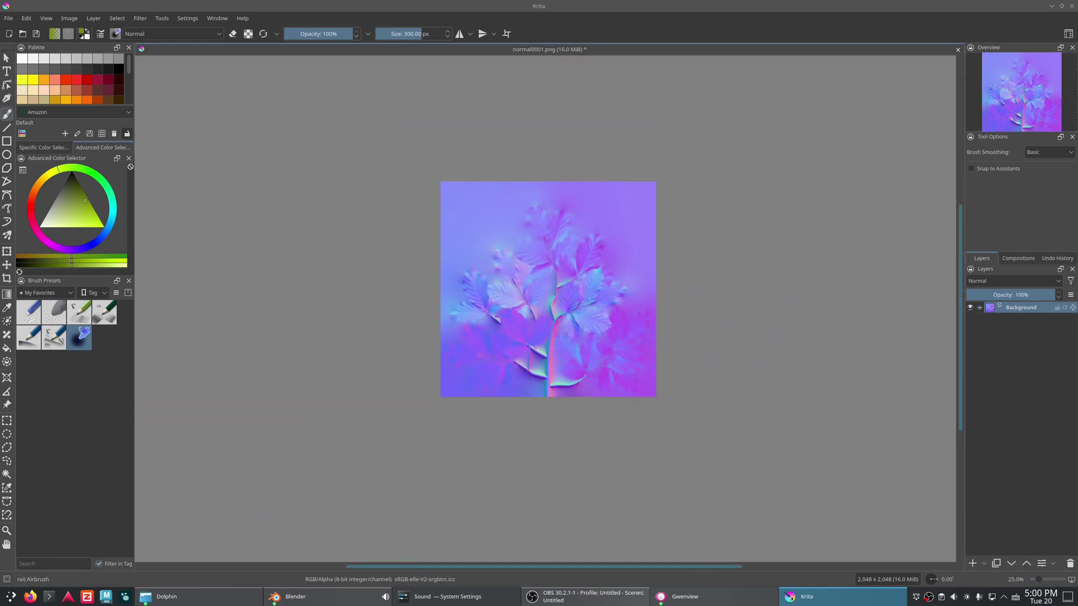
# Switch to the unsaved Blender project and view its last render result from the Layout workspace.
pyautogui.click(296, 596)
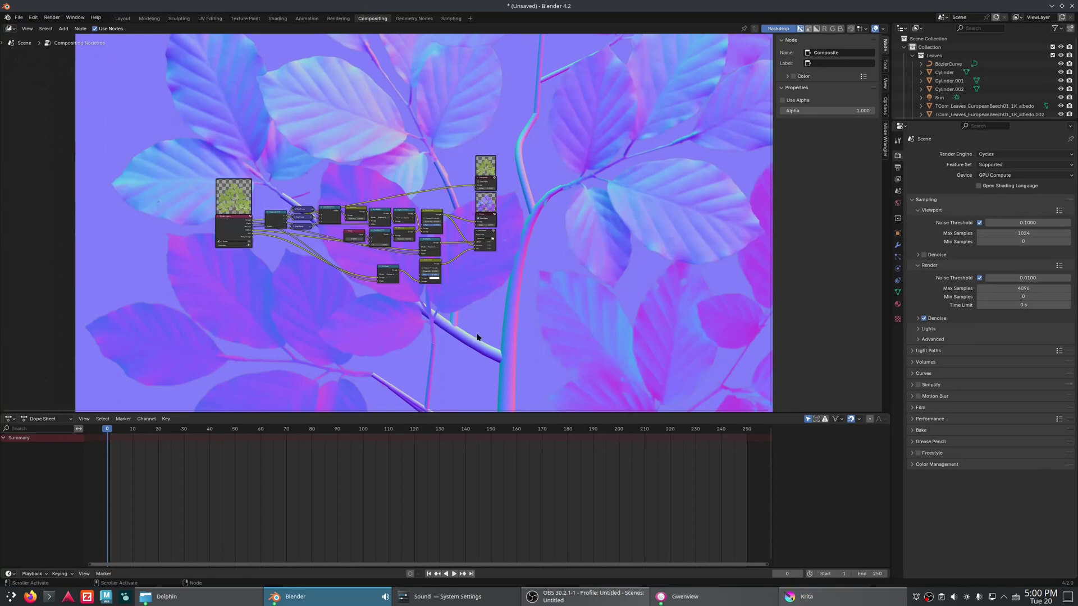
pyautogui.click(123, 20)
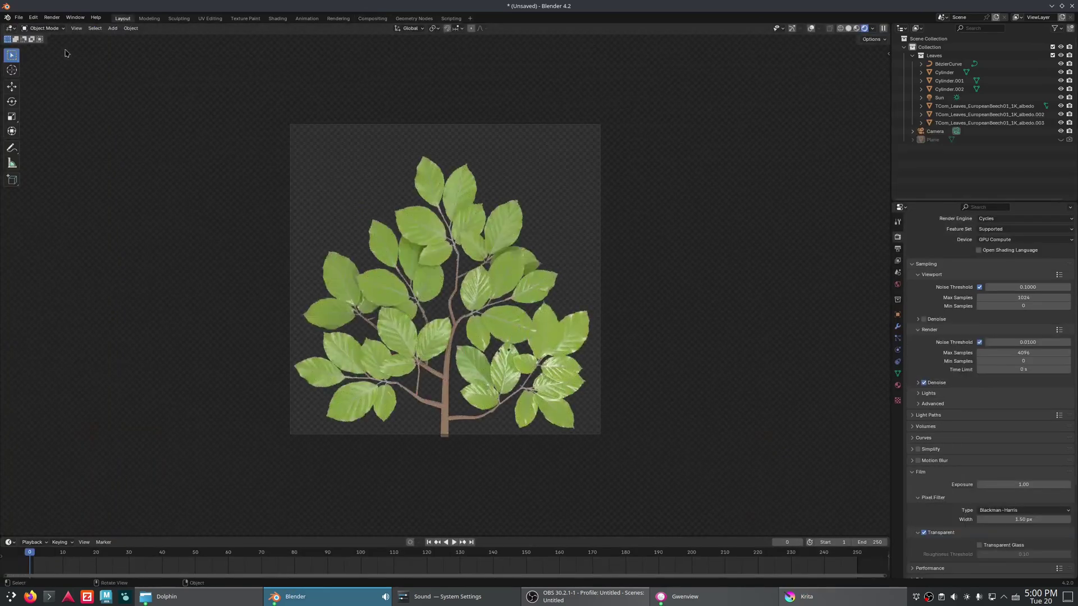
pyautogui.press('F11')
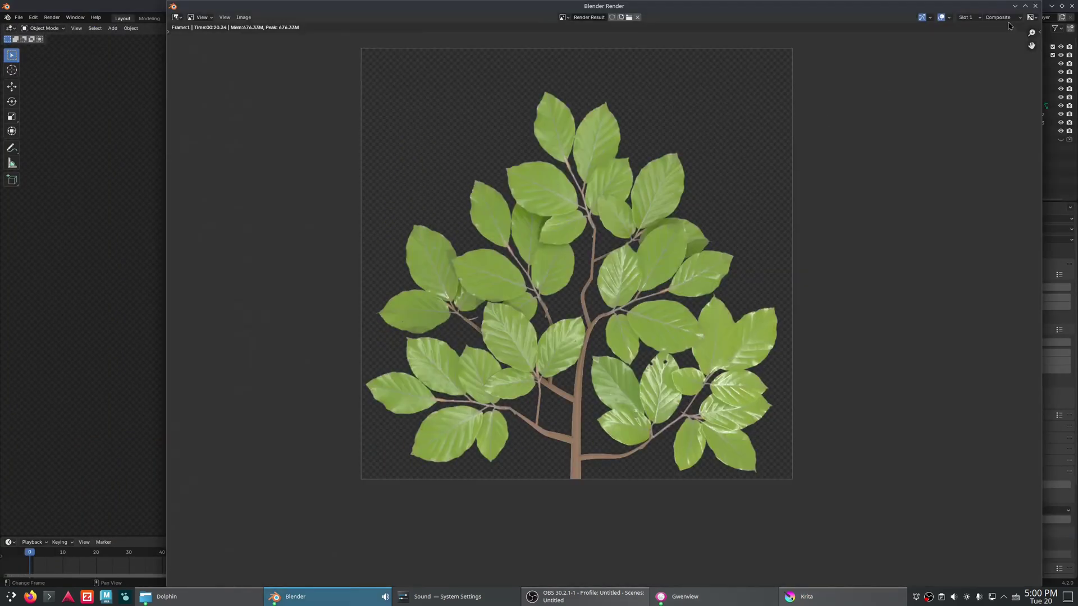
pyautogui.click(1035, 5)
# Switch to the Branches1.blend window and select the textured Plane to show its material nodes in the Shading workspace.
pyautogui.click(333, 596)
pyautogui.click(333, 597)
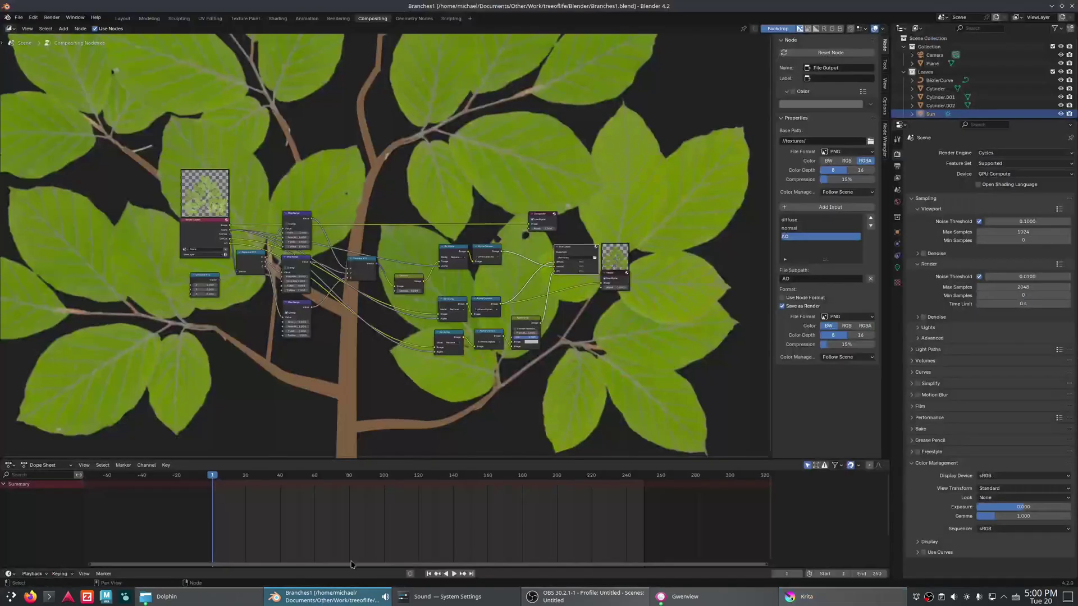
pyautogui.click(122, 18)
pyautogui.press('KP_0')
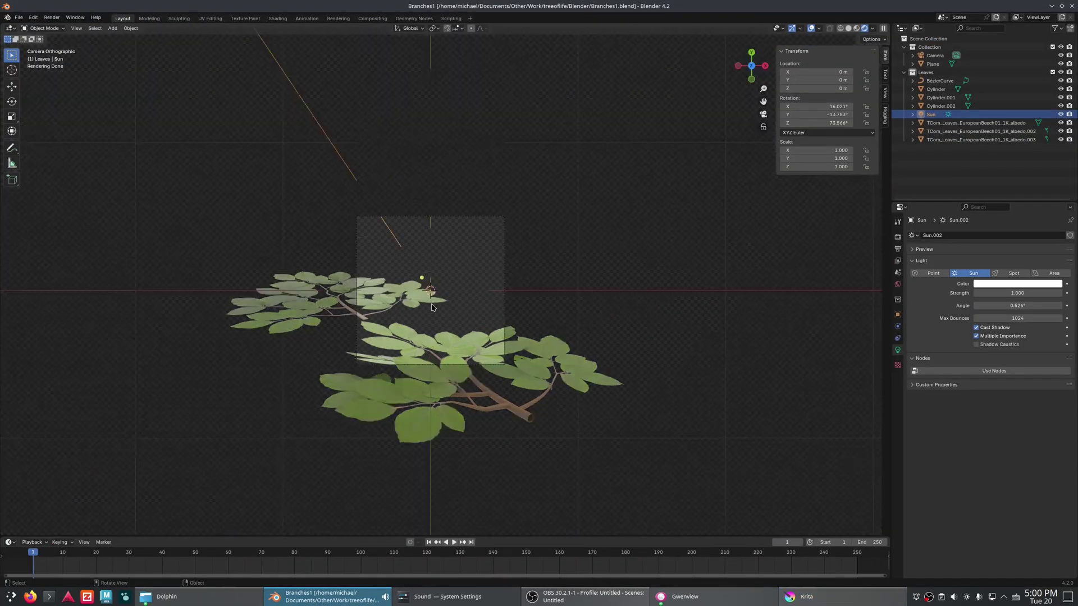
pyautogui.moveTo(532, 276); pyautogui.dragTo(327, 344, button='middle')
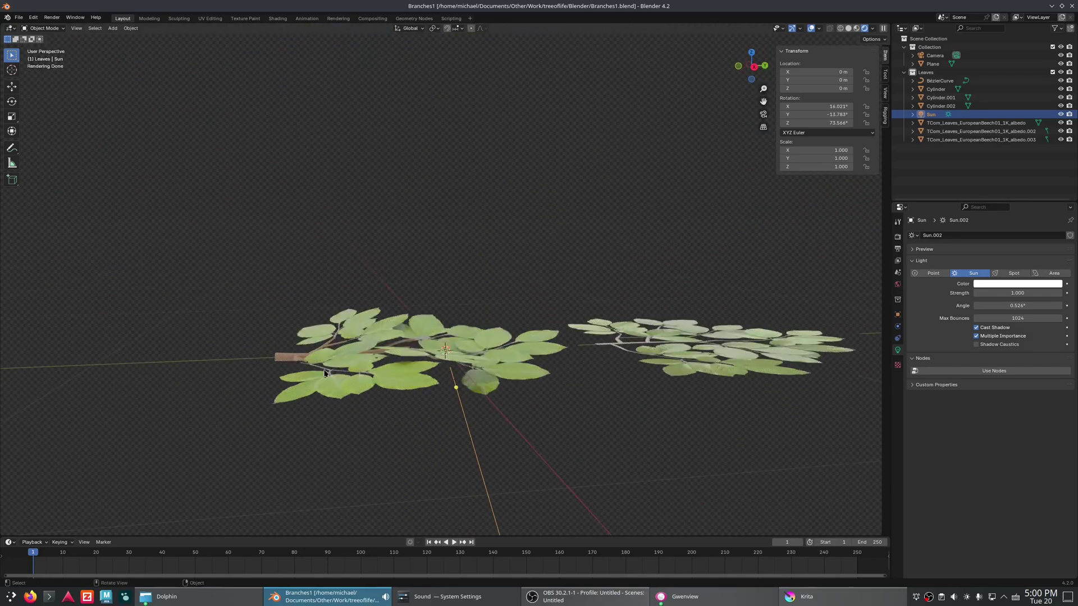
pyautogui.click(718, 336)
pyautogui.moveTo(718, 336); pyautogui.dragTo(269, 23, button='middle')
pyautogui.click(277, 18)
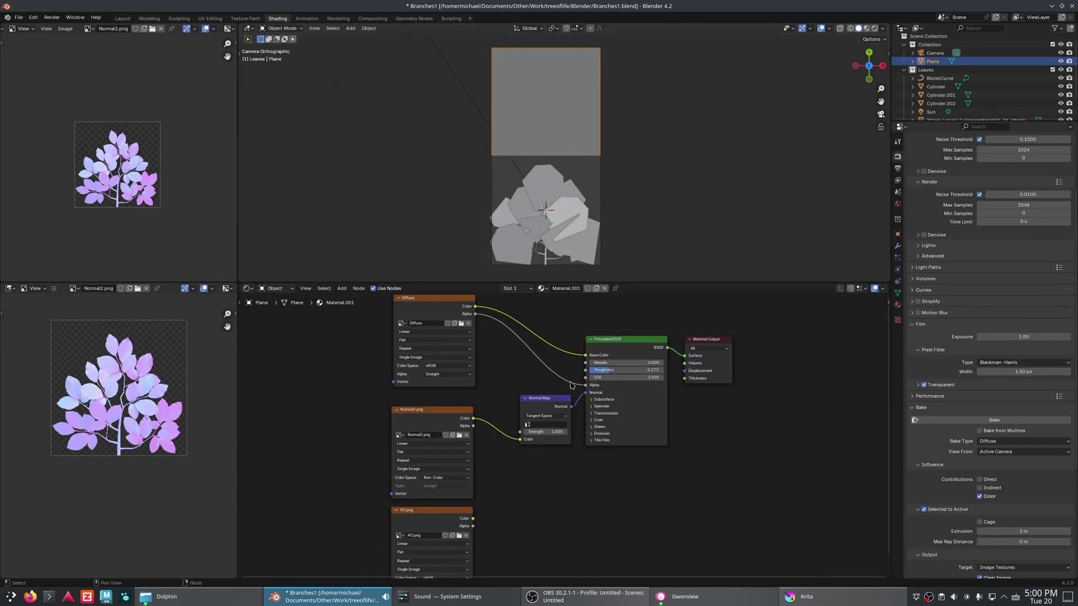
# Preview the Plane material's Diffuse and Normal2.png image textures through the Material Output.
pyautogui.scroll(2, 570, 385)
pyautogui.scroll(1, 364, 422)
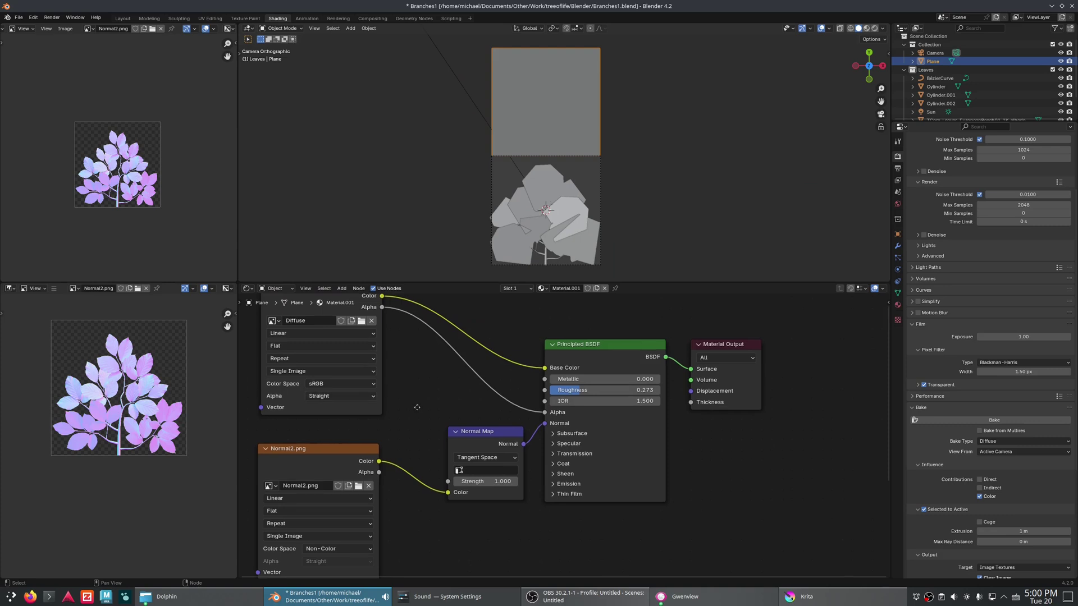
pyautogui.moveTo(429, 423); pyautogui.dragTo(468, 474, button='middle')
pyautogui.keyDown('ctrl'); pyautogui.keyDown('shift'); pyautogui.click(337, 352); pyautogui.keyUp('shift'); pyautogui.keyUp('ctrl')
pyautogui.click(351, 517)
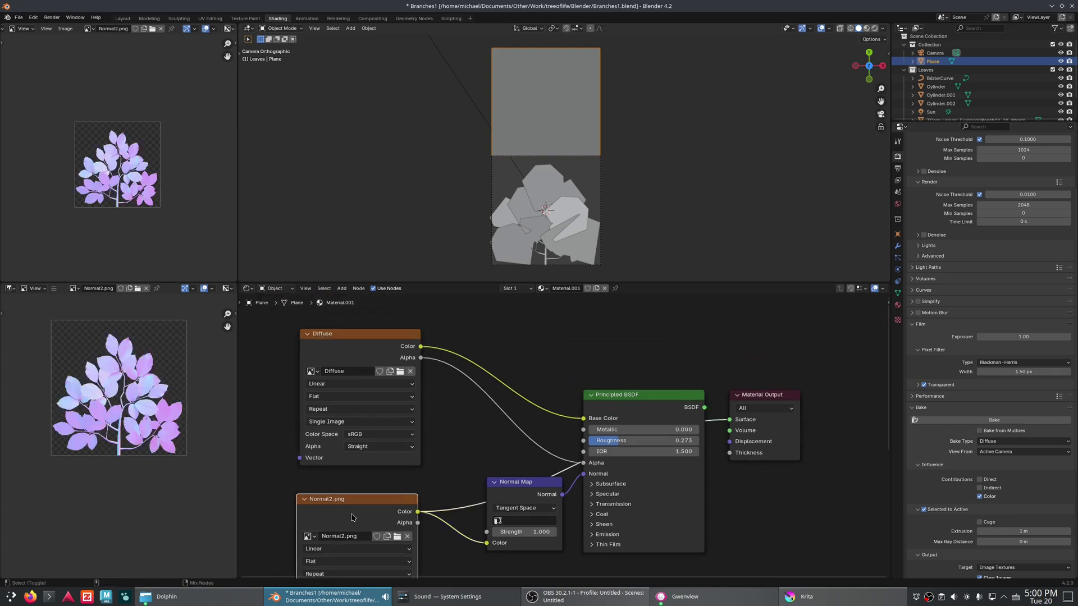
pyautogui.moveTo(351, 518); pyautogui.dragTo(376, 422, button='middle')
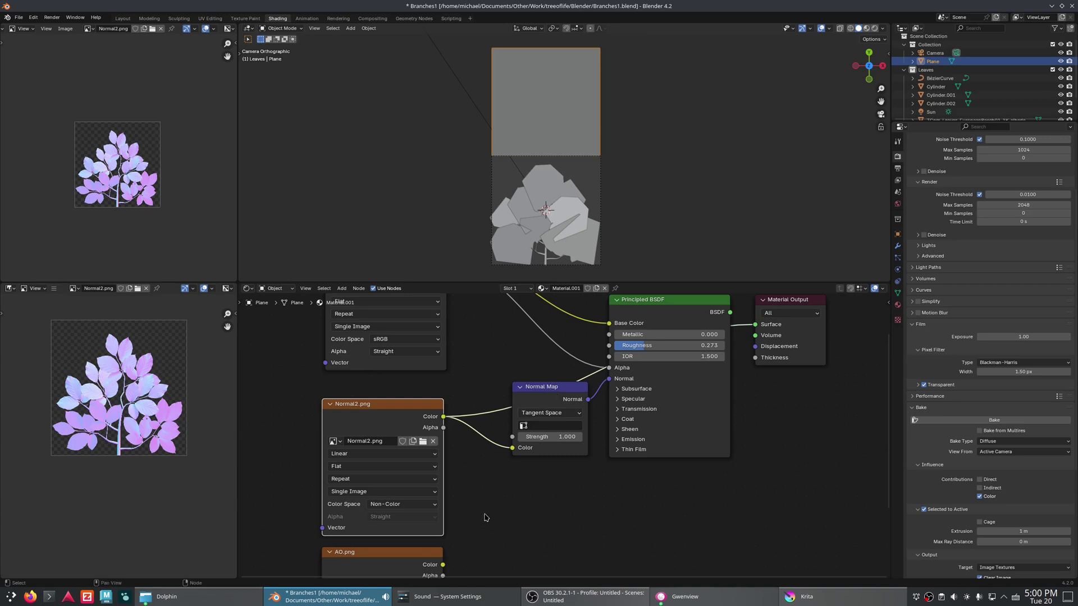
# Preview the AO.png texture through the Material Output and reconnect the Principled BSDF to the output's Surface.
pyautogui.moveTo(474, 526); pyautogui.dragTo(507, 353, button='middle')
pyautogui.scroll(1, 430, 384)
pyautogui.moveTo(410, 383); pyautogui.dragTo(413, 413, button='middle')
pyautogui.click(414, 415)
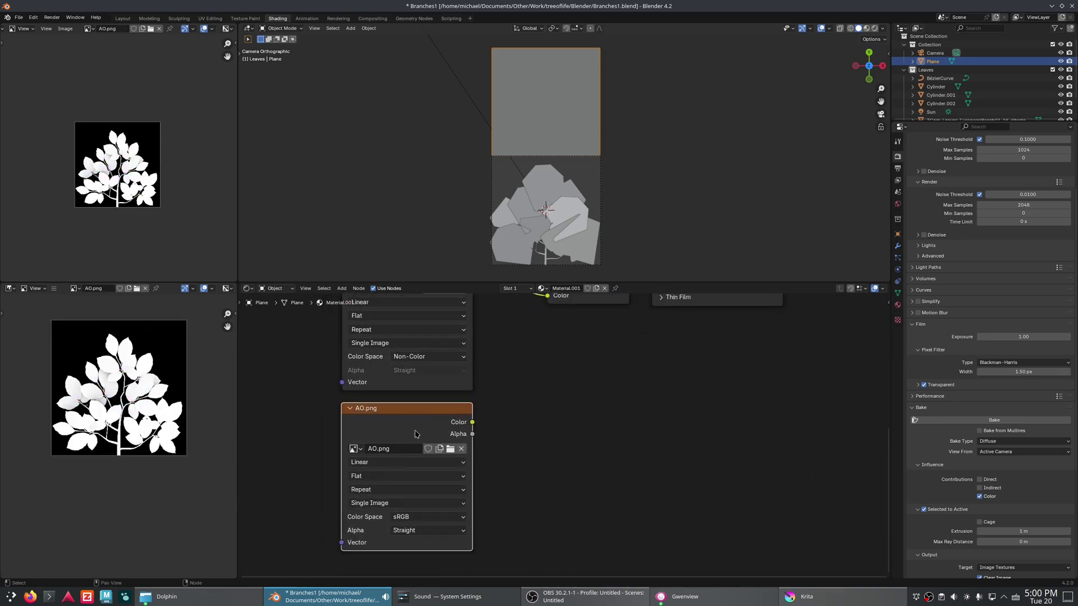
pyautogui.keyDown('ctrl'); pyautogui.keyDown('shift'); pyautogui.click(418, 423); pyautogui.keyUp('shift'); pyautogui.keyUp('ctrl')
pyautogui.scroll(-2, 532, 399)
pyautogui.moveTo(531, 398); pyautogui.dragTo(483, 524, button='middle')
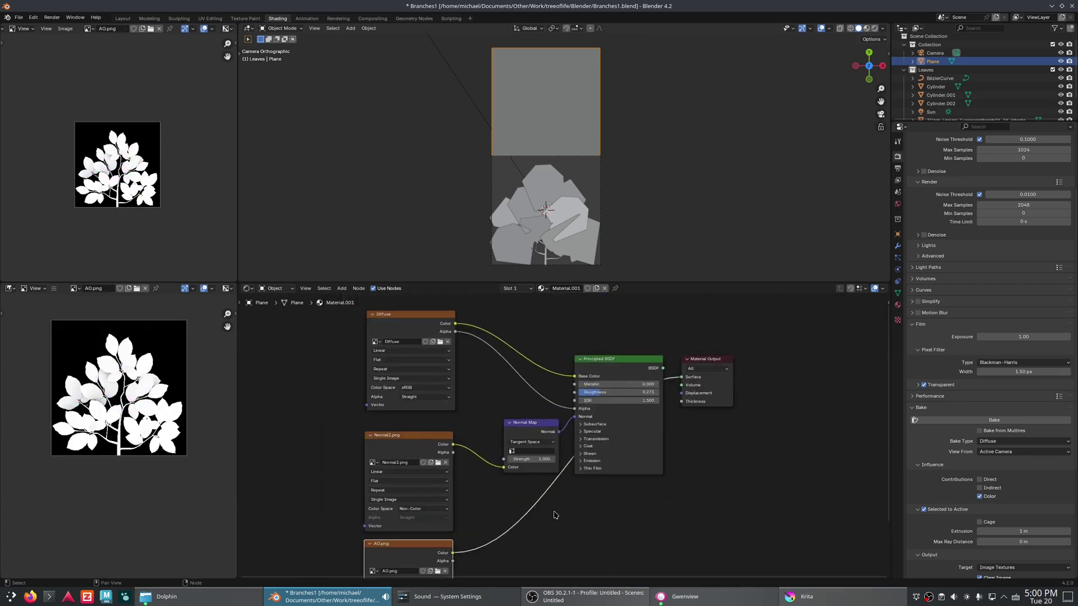
pyautogui.scroll(-3, 556, 514)
pyautogui.keyDown('ctrl'); pyautogui.keyDown('shift'); pyautogui.click(593, 374); pyautogui.keyUp('shift'); pyautogui.keyUp('ctrl')
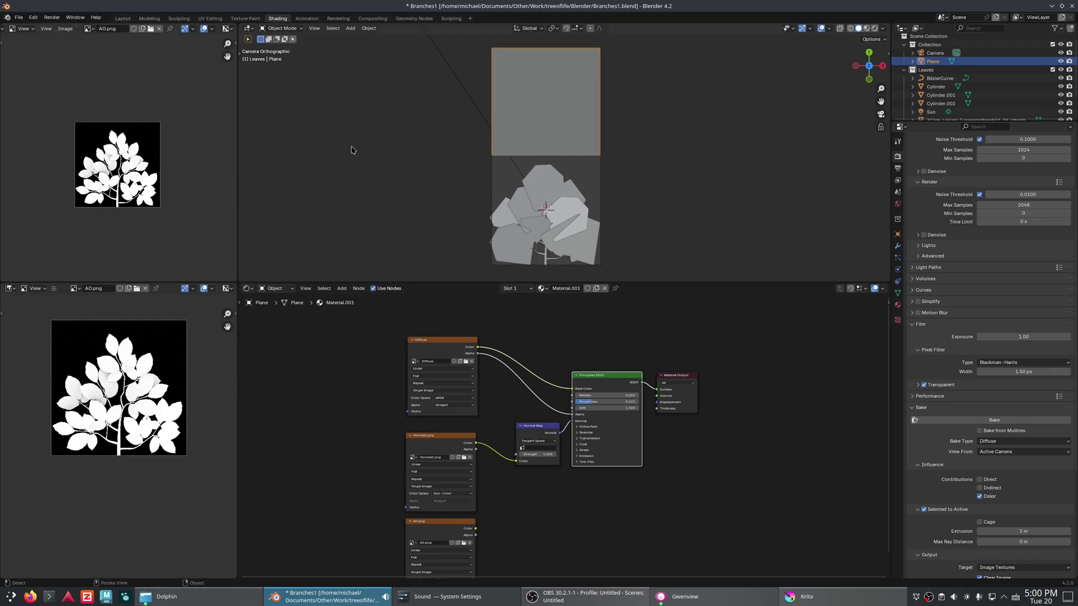
# Look through the camera in the Layout workspace and turn off the camera's Passepartout.
pyautogui.click(123, 18)
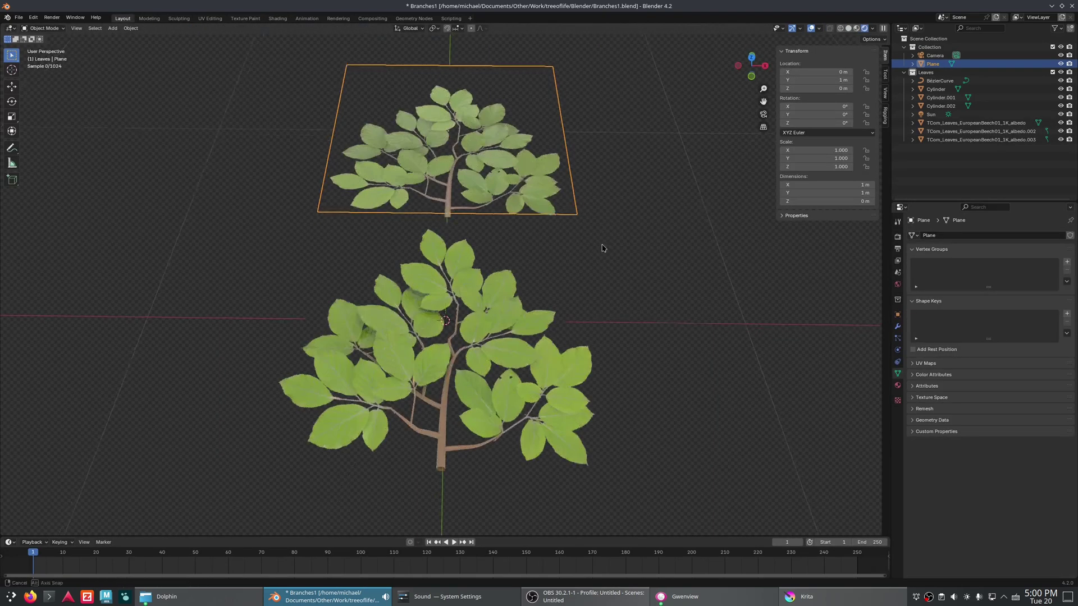
pyautogui.moveTo(601, 257); pyautogui.dragTo(600, 265, button='middle')
pyautogui.press('KP_0')
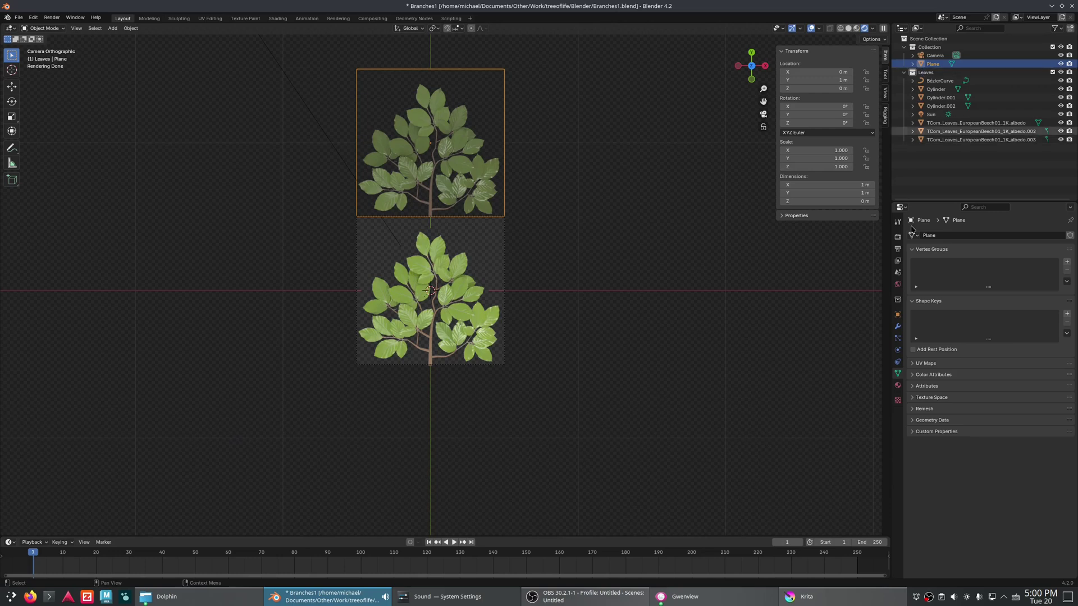
pyautogui.click(936, 56)
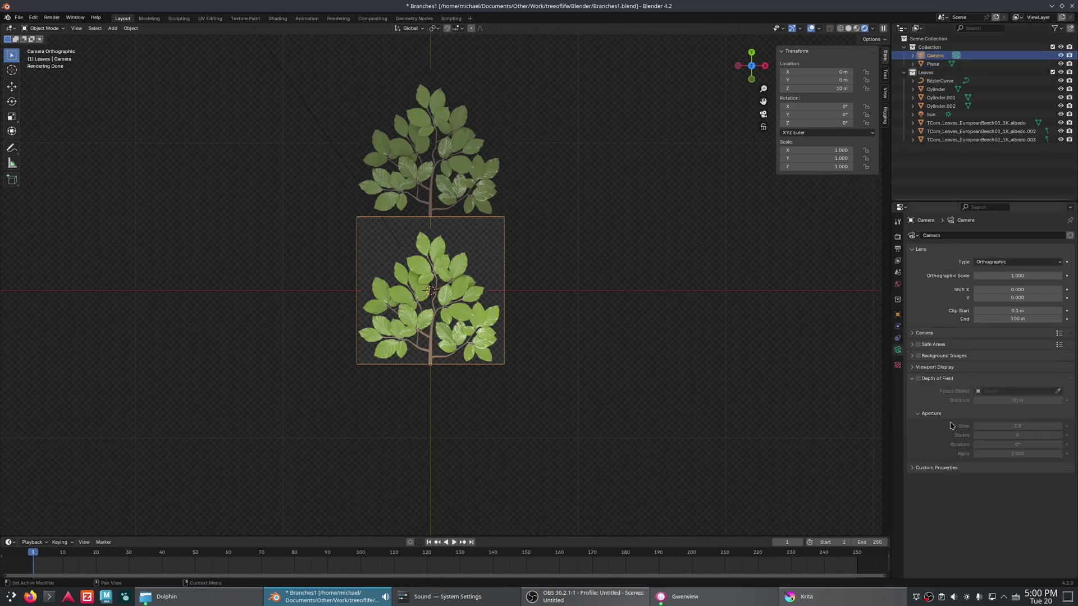
pyautogui.click(922, 367)
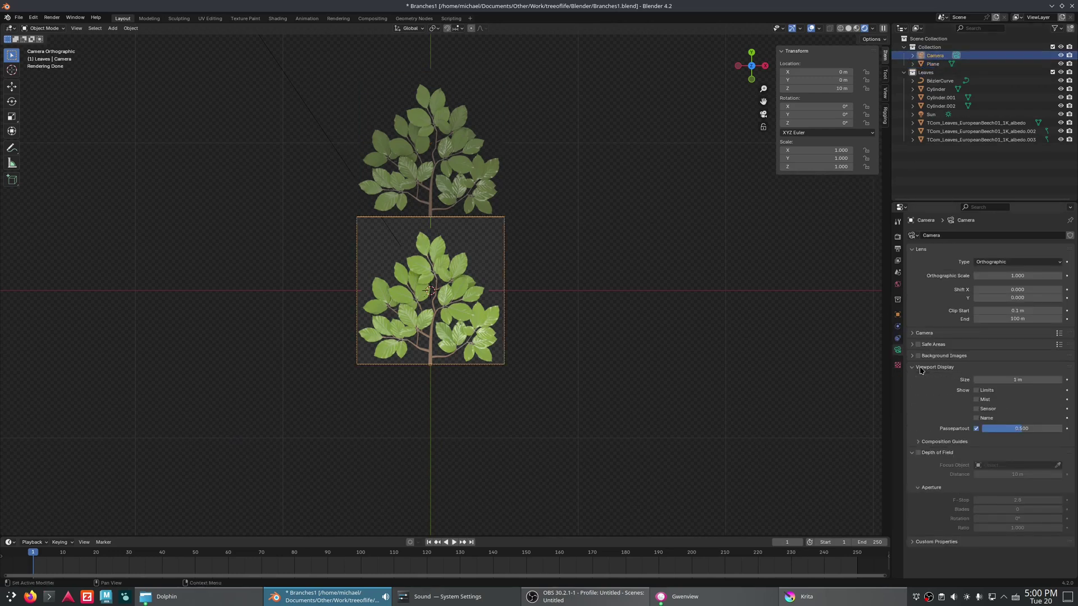
pyautogui.click(976, 429)
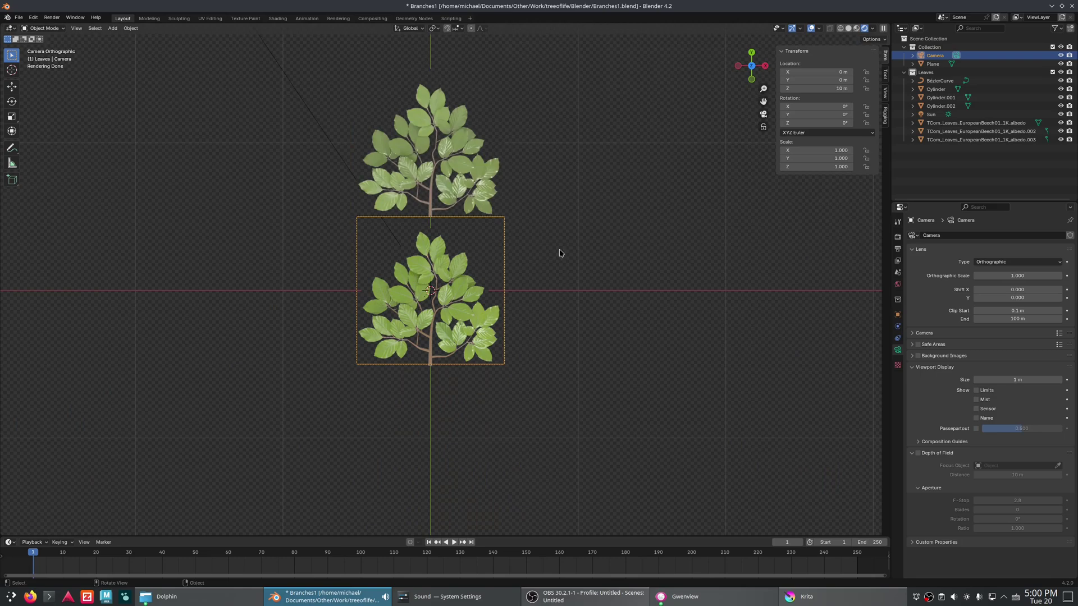
# Rotate the Sun light with a free trackball turn of about -23.5° and -3.7°, and turn it around the view axis.
pyautogui.scroll(3, 527, 187)
pyautogui.keyDown('shift'); pyautogui.moveTo(623, 212); pyautogui.dragTo(650, 342, button='middle'); pyautogui.keyUp('shift')
pyautogui.scroll(-3, 577, 294)
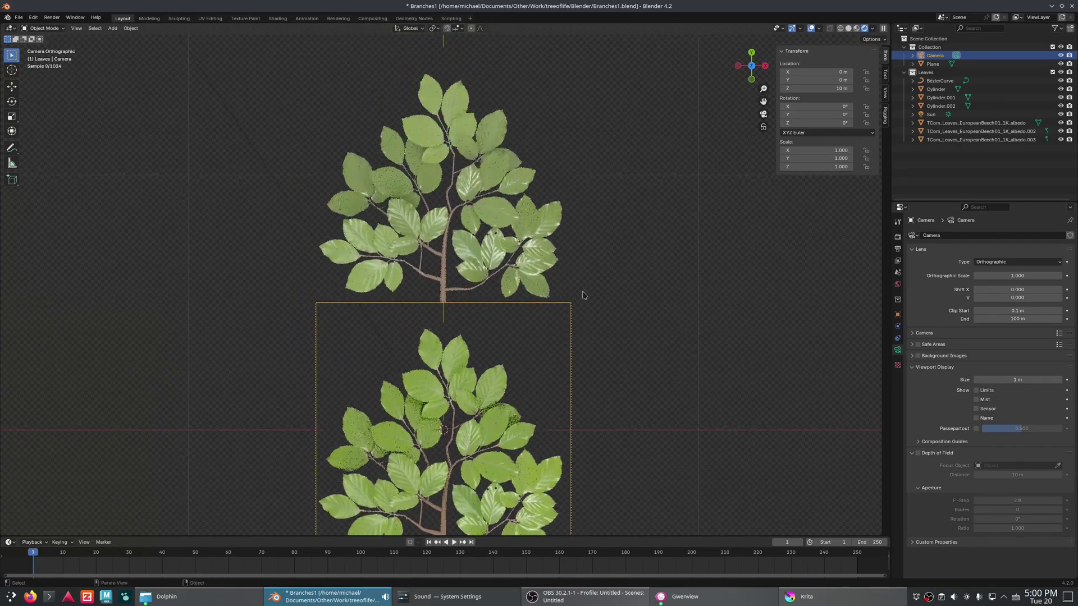
pyautogui.click(284, 140)
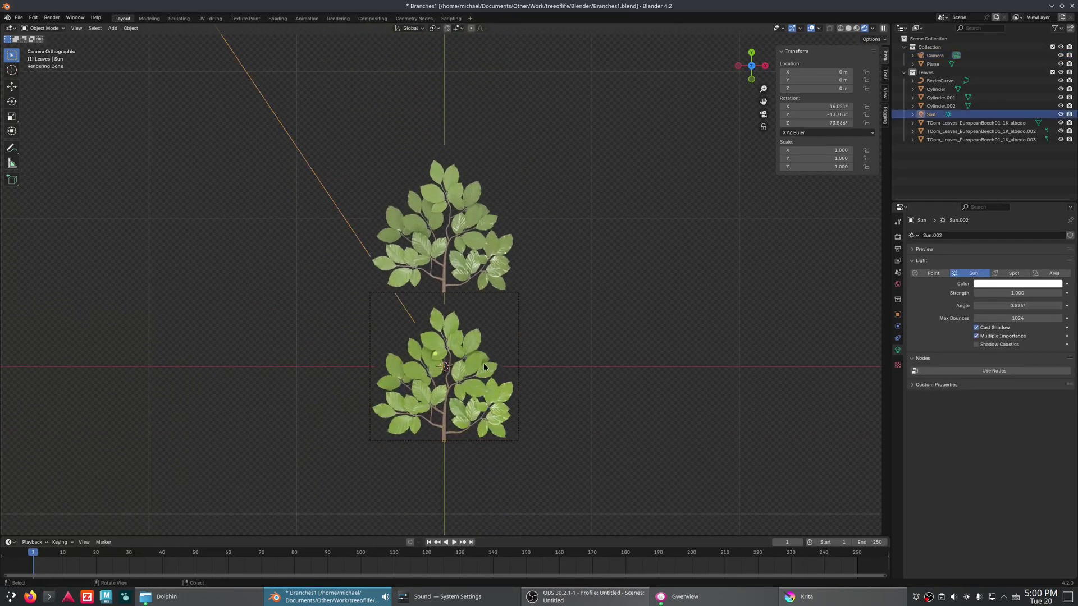
pyautogui.press('r')
pyautogui.press('r')
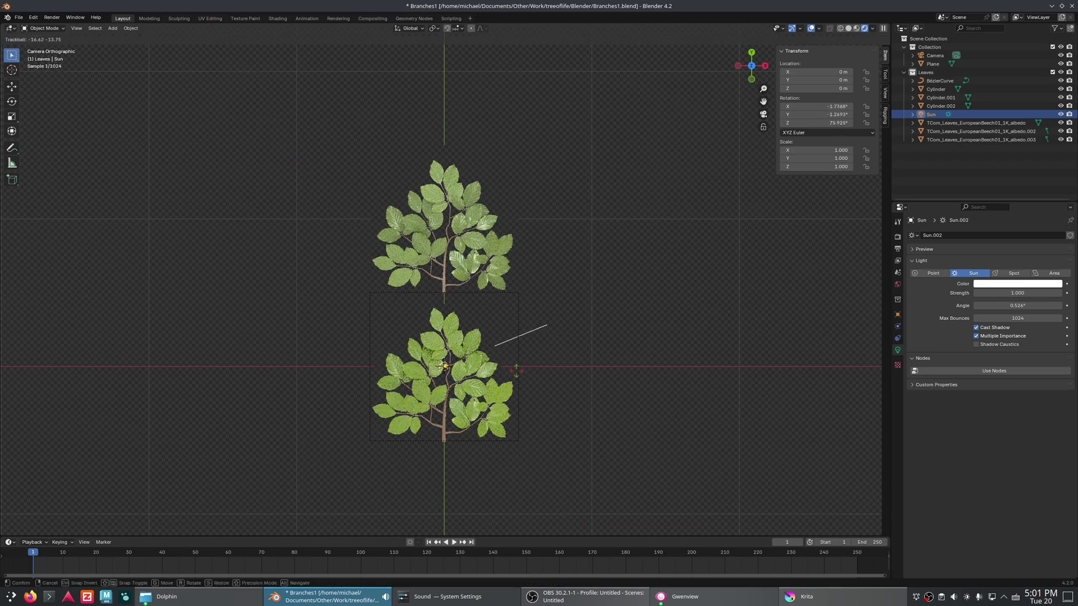
pyautogui.click(536, 370)
pyautogui.press('r')
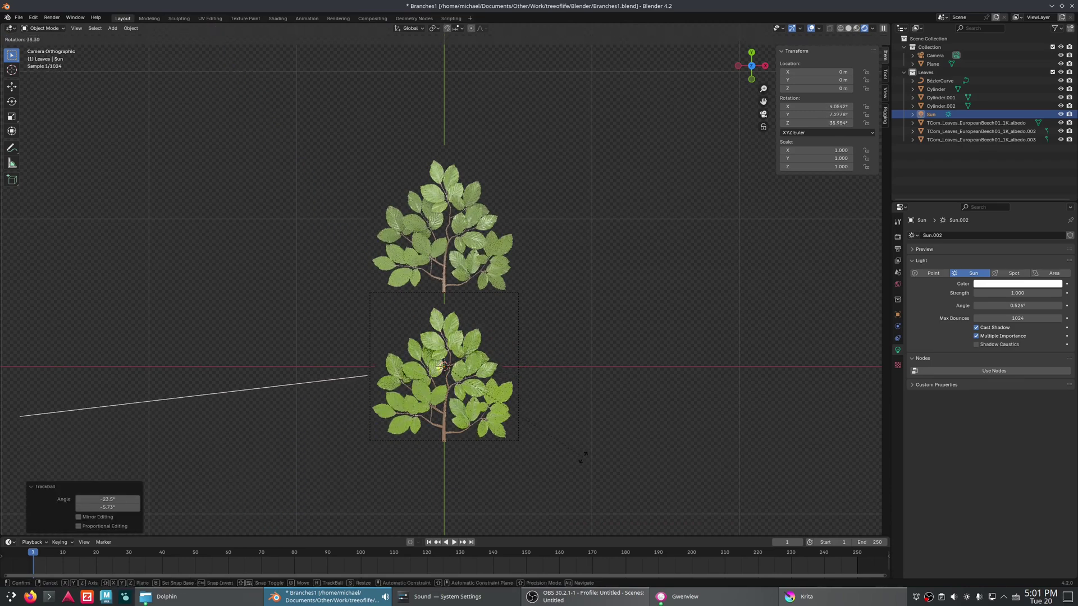
pyautogui.click(585, 465)
# Tilt the Sun light with another trackball rotation of about 4.6° and -9.2°.
pyautogui.press('r')
pyautogui.press('r')
pyautogui.click(616, 361)
# Set the Sun light's color to a fully saturated magenta with a hue of about 0.887.
pyautogui.scroll(2, 584, 372)
pyautogui.keyDown('shift'); pyautogui.moveTo(583, 372); pyautogui.dragTo(598, 313, button='middle'); pyautogui.keyUp('shift')
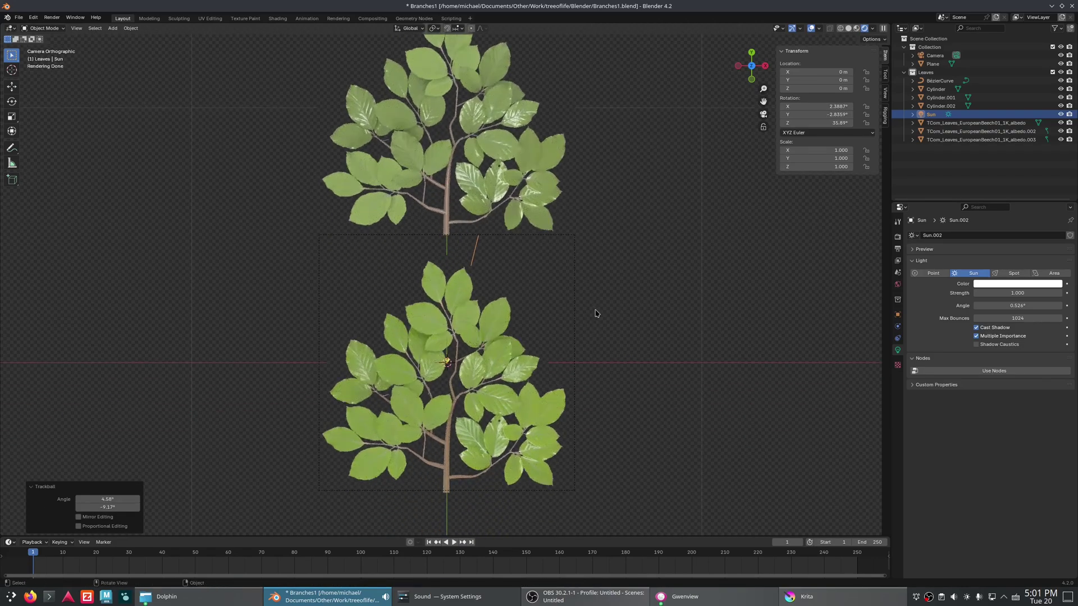
pyautogui.click(1011, 285)
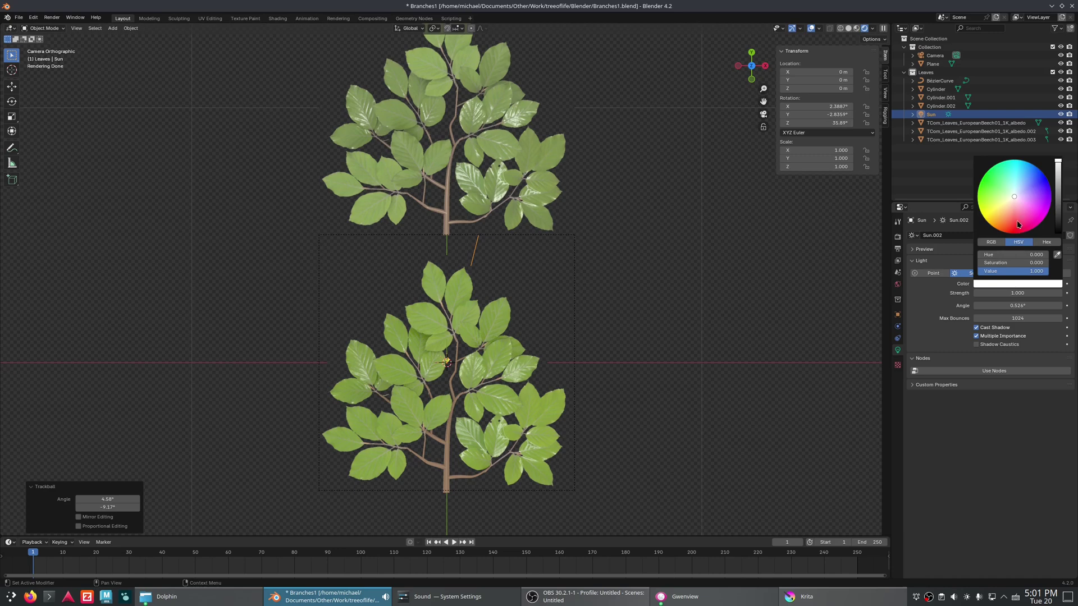
pyautogui.moveTo(1019, 224); pyautogui.dragTo(1038, 226)
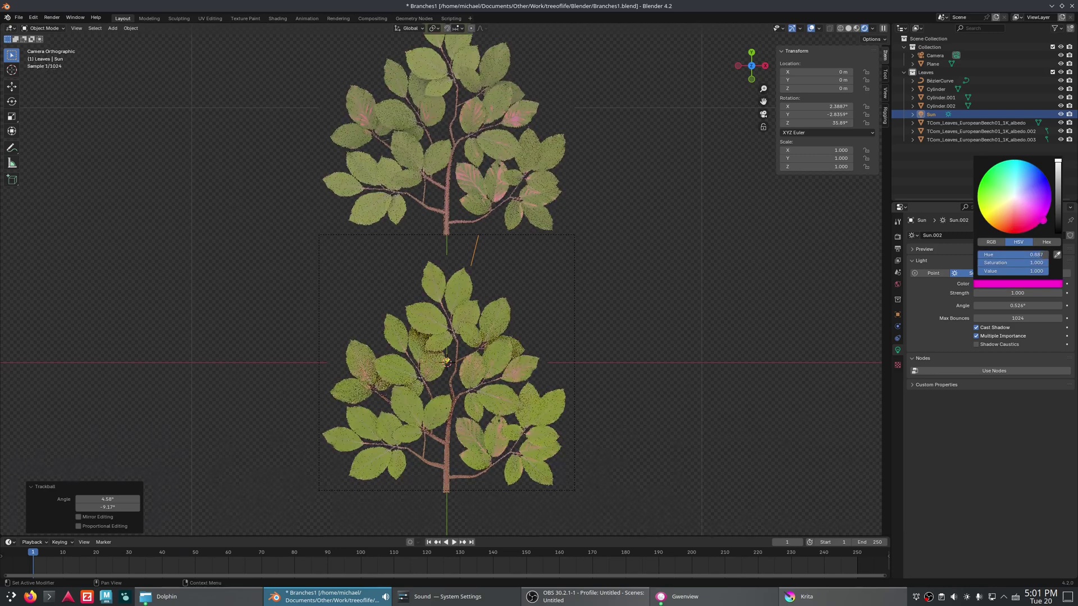
# Set the Sun light's strength to 2 and its color to a pale pink.
pyautogui.click(1025, 292)
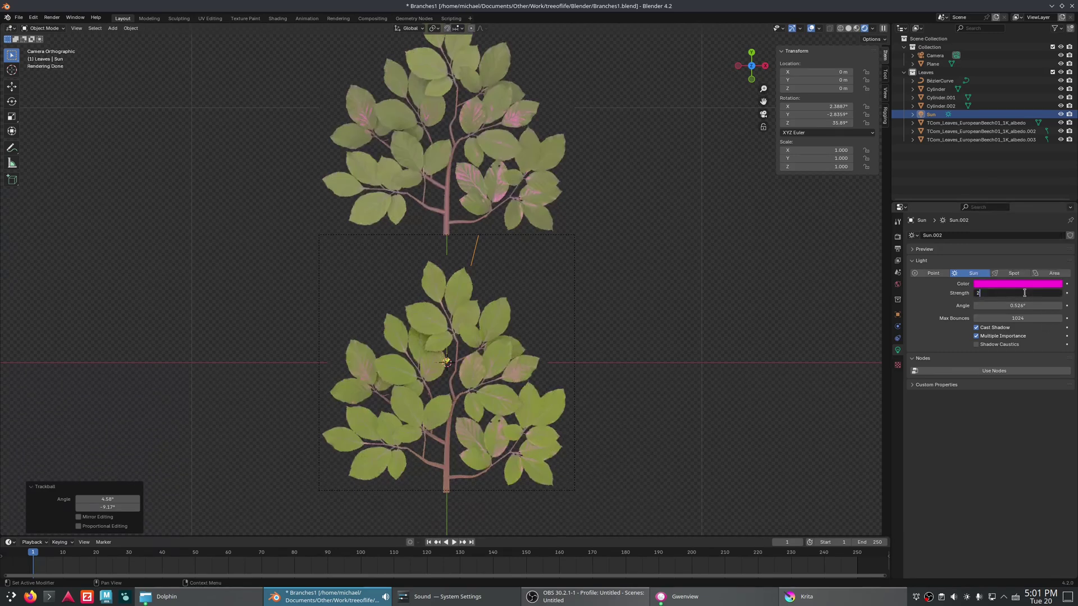
pyautogui.write('2')
pyautogui.press('Return')
pyautogui.click(1004, 284)
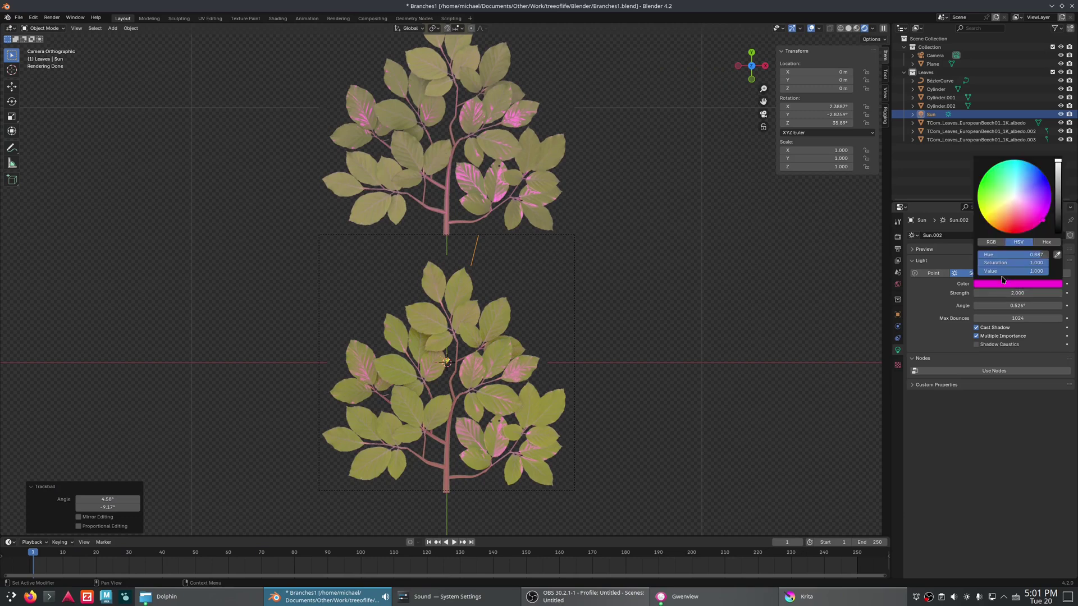
pyautogui.moveTo(1020, 204); pyautogui.dragTo(1014, 202)
# Rotate the Sun light with two free trackball turns, of about 20° and -10.3°, and about -40.1° and 18.3°.
pyautogui.press('r')
pyautogui.press('r')
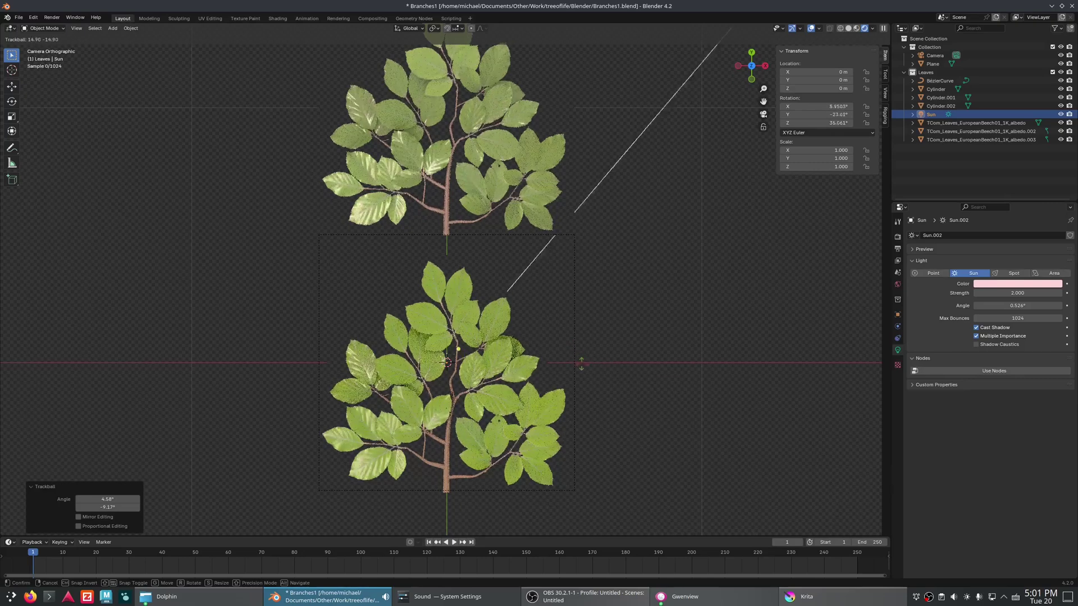
pyautogui.click(584, 370)
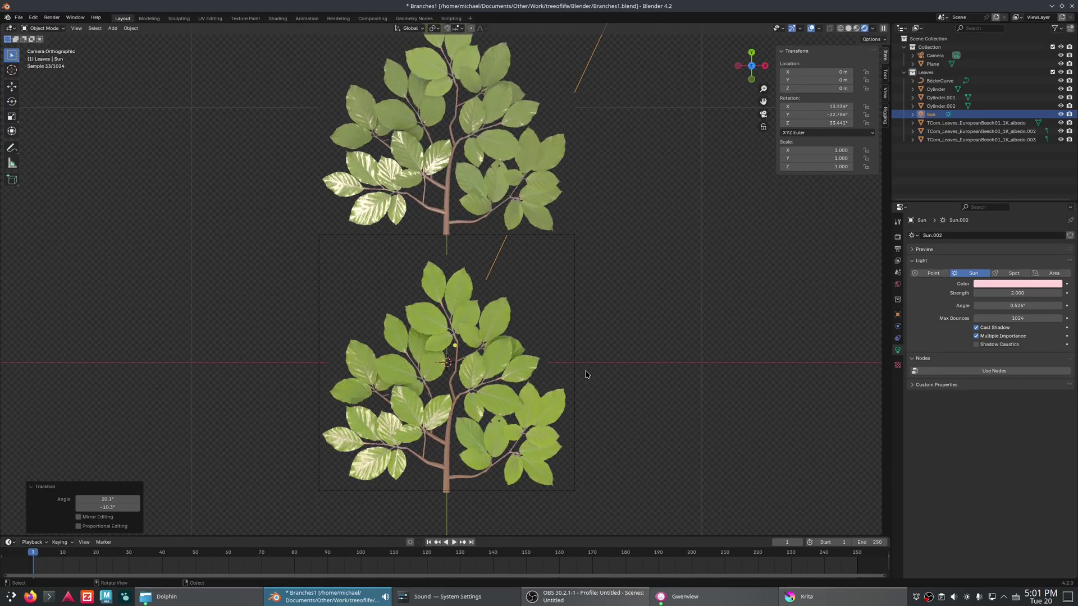
pyautogui.press('r')
pyautogui.press('r')
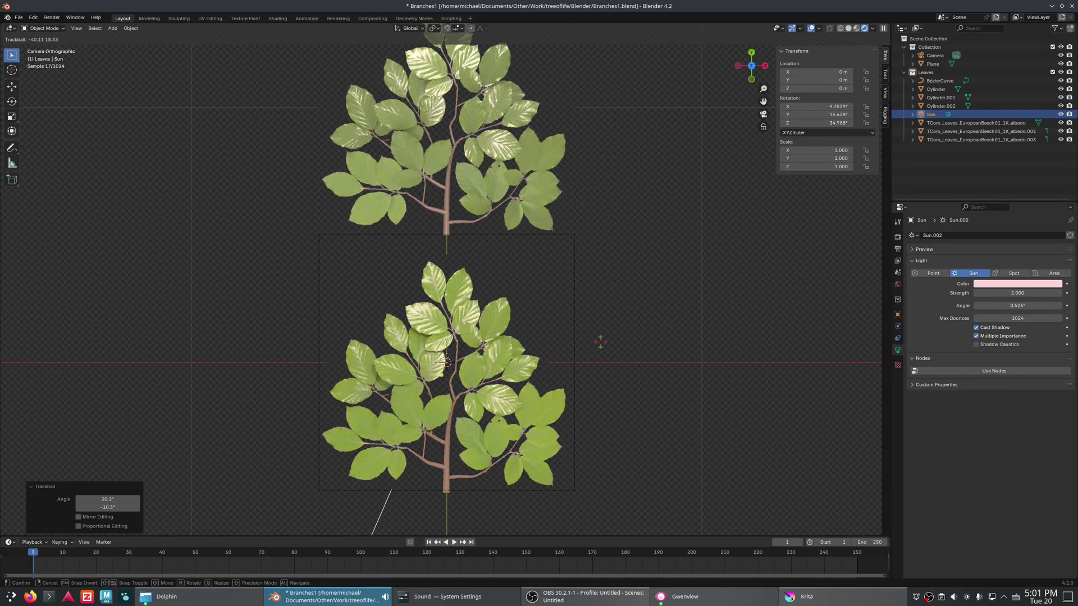
pyautogui.click(601, 345)
# Select the textured plane and compare its leaf highlights up close with those on the real branch.
pyautogui.scroll(-1, 601, 347)
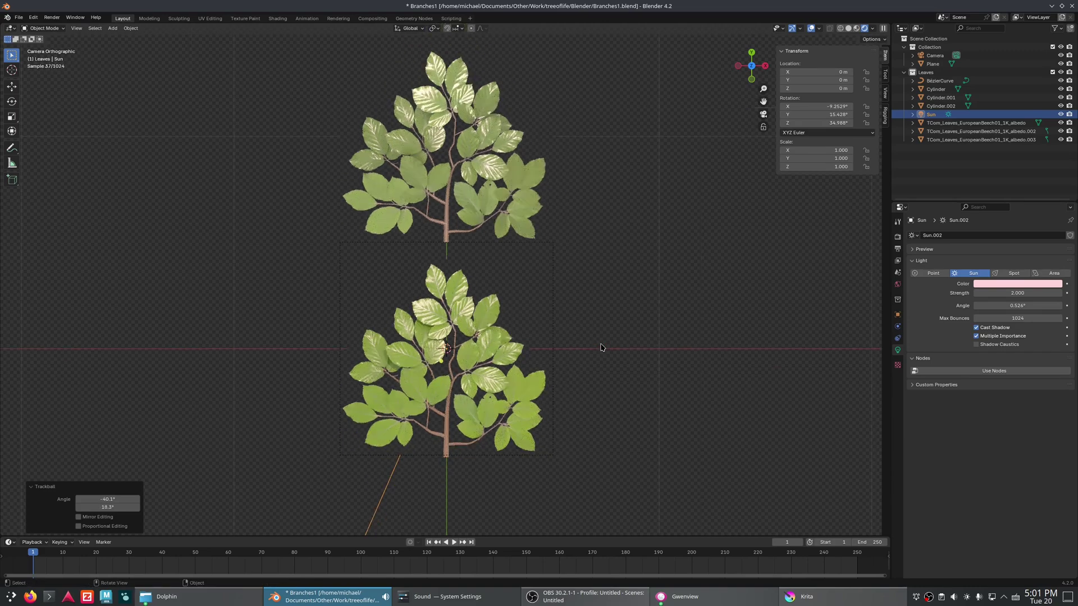
pyautogui.click(486, 222)
pyautogui.scroll(4, 513, 238)
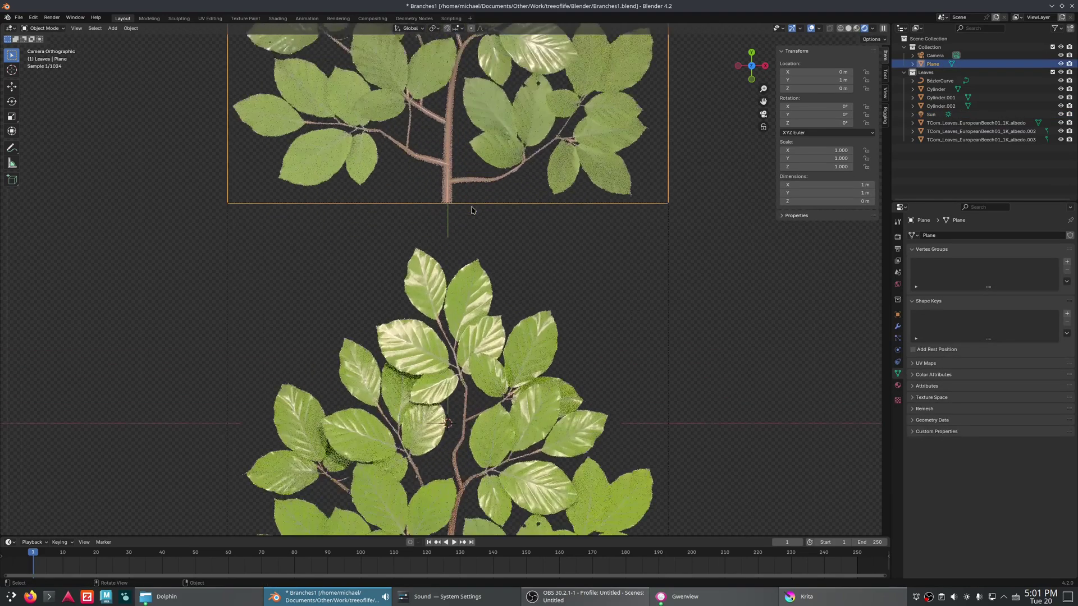
pyautogui.keyDown('shift'); pyautogui.moveTo(497, 162); pyautogui.dragTo(501, 356, button='middle'); pyautogui.keyUp('shift')
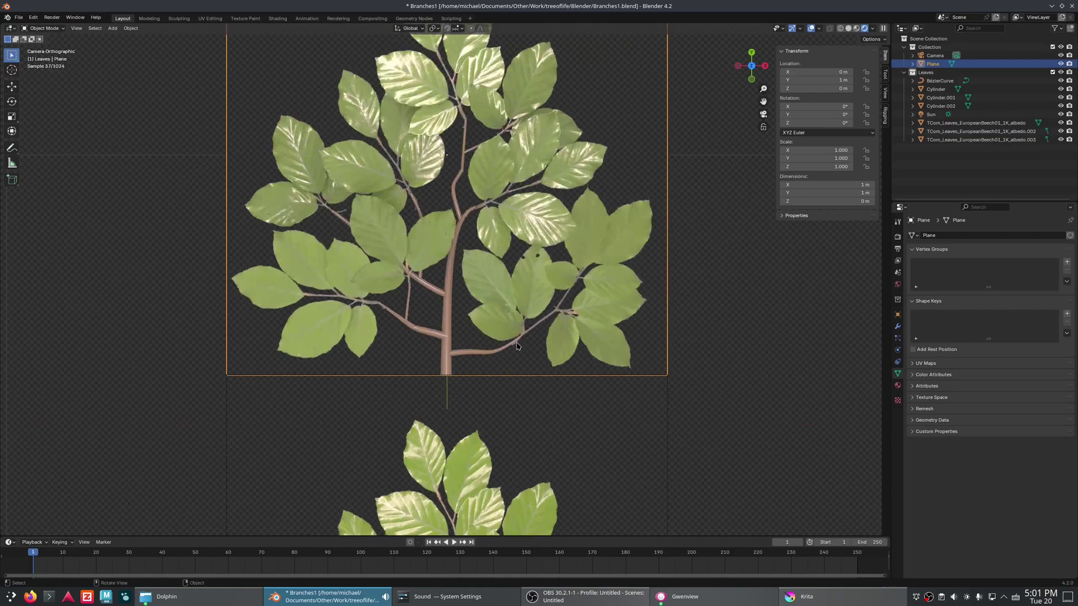
pyautogui.scroll(-6, 517, 349)
pyautogui.moveTo(553, 320); pyautogui.dragTo(442, 452, button='middle')
pyautogui.scroll(3, 475, 334)
pyautogui.scroll(-4, 546, 339)
pyautogui.moveTo(546, 339); pyautogui.dragTo(477, 359, button='middle')
pyautogui.scroll(6, 479, 364)
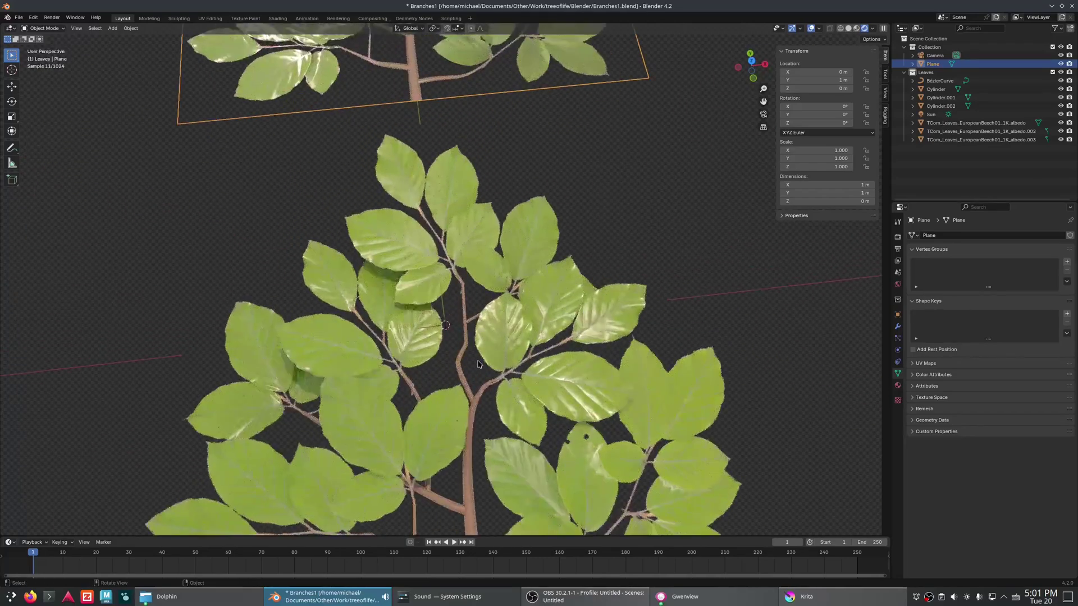
# Examine the textured plane's shading from an oblique perspective, near and far, alongside the real branch.
pyautogui.scroll(-9, 478, 363)
pyautogui.scroll(7, 457, 209)
pyautogui.keyDown('shift'); pyautogui.moveTo(486, 218); pyautogui.dragTo(483, 305, button='middle'); pyautogui.keyUp('shift')
pyautogui.scroll(-3, 483, 305)
pyautogui.scroll(7, 498, 318)
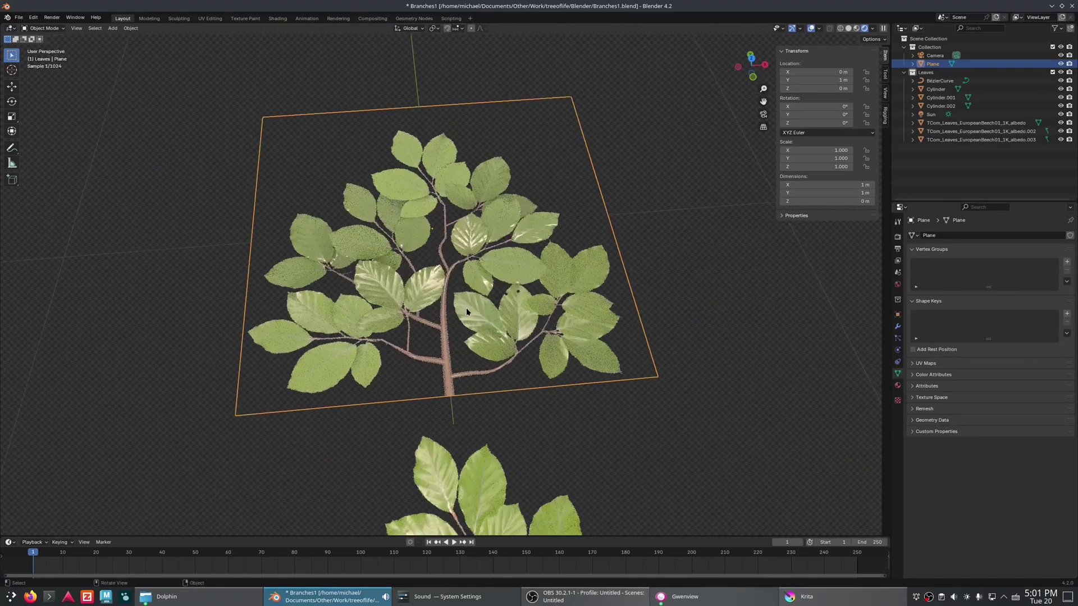
pyautogui.moveTo(501, 260); pyautogui.dragTo(503, 221, button='middle')
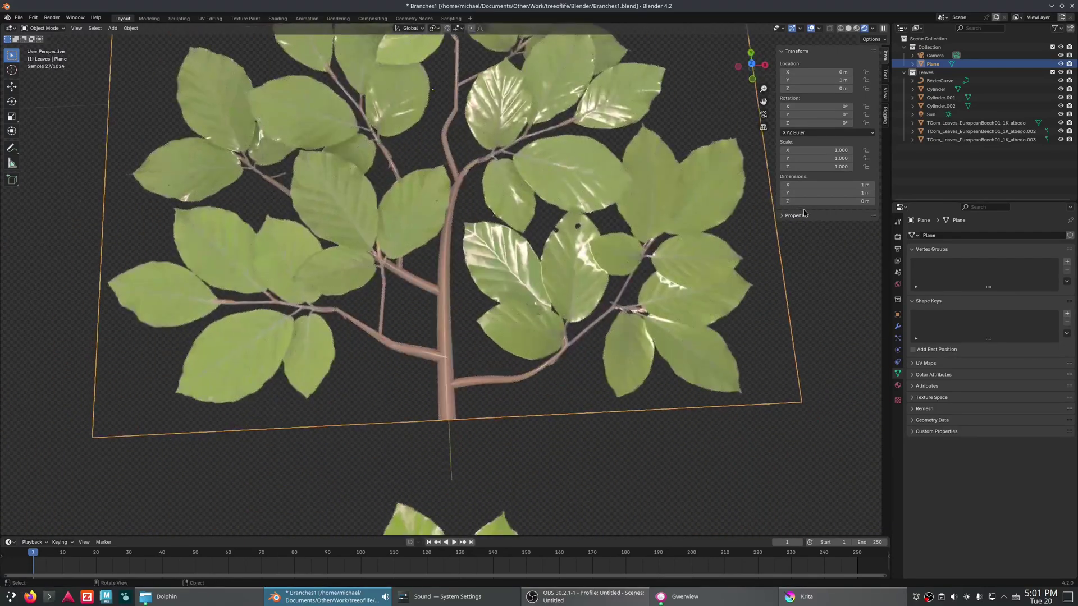
pyautogui.scroll(-5, 361, 245)
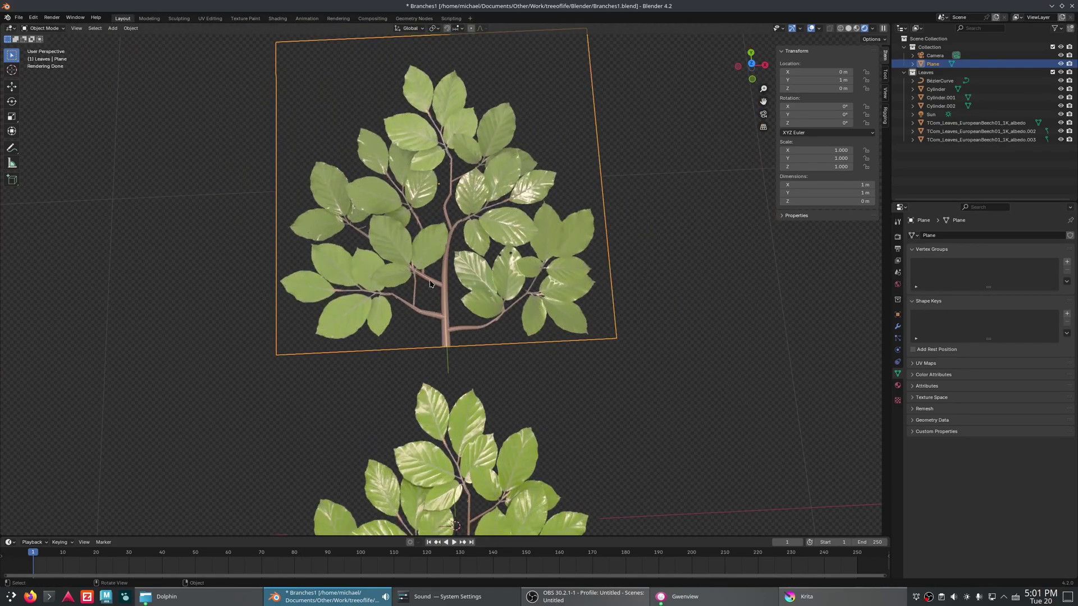
pyautogui.scroll(-4, 484, 313)
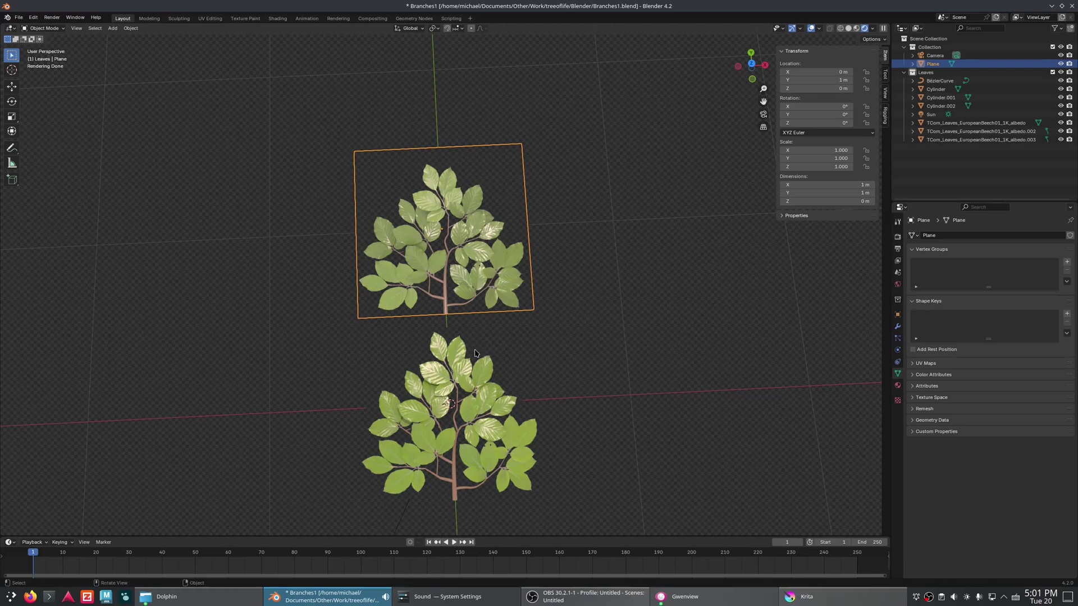
# Return to the camera view and compare the whole textured plane with the real branch.
pyautogui.moveTo(584, 353); pyautogui.dragTo(553, 330, button='middle')
pyautogui.press('KP_0')
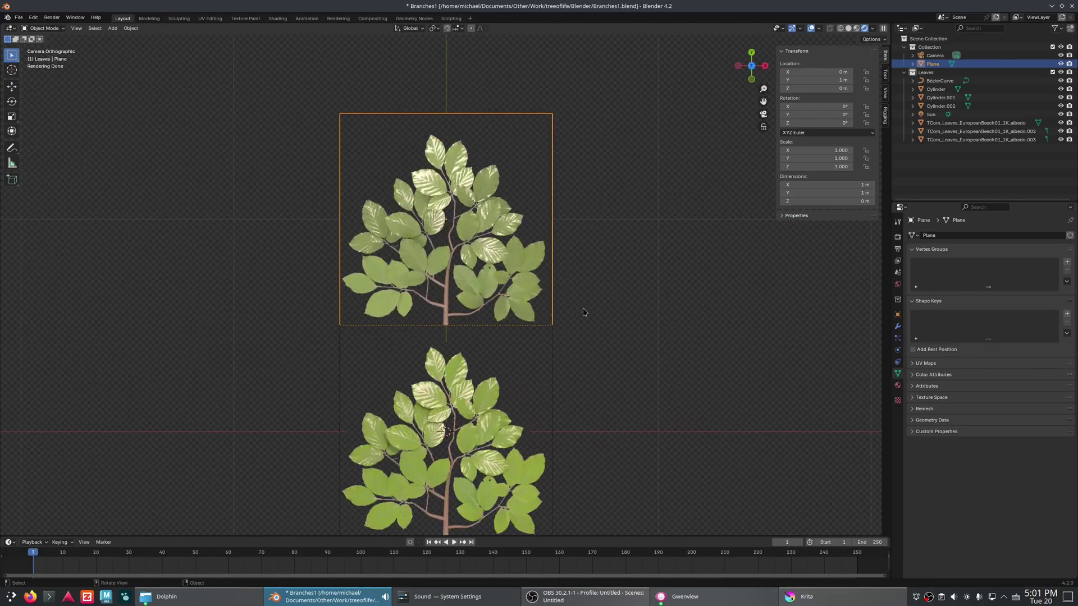
pyautogui.scroll(-2, 596, 313)
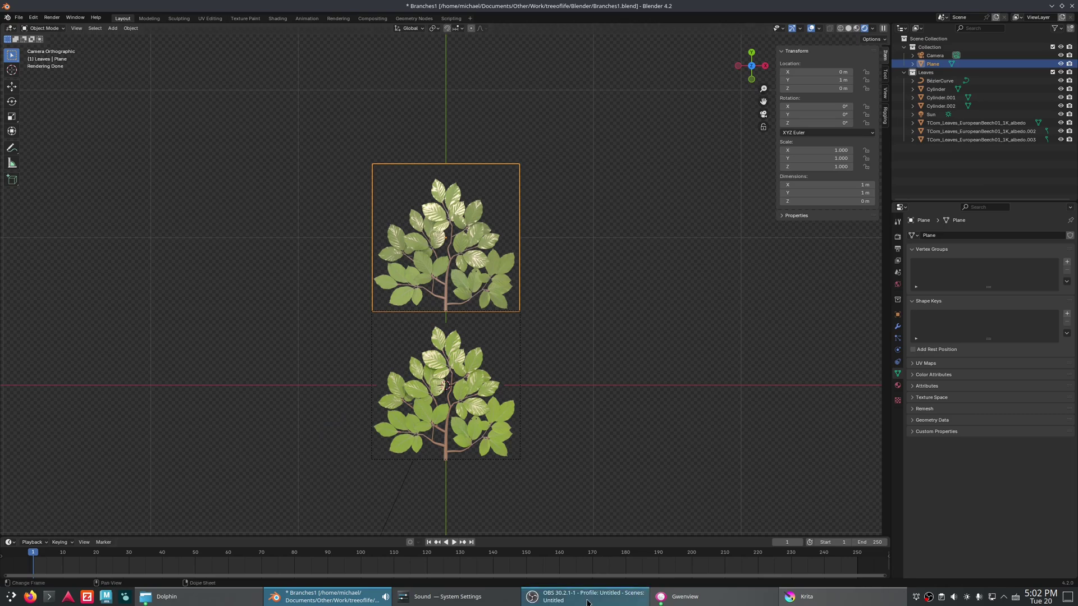
pyautogui.moveTo(587, 602)
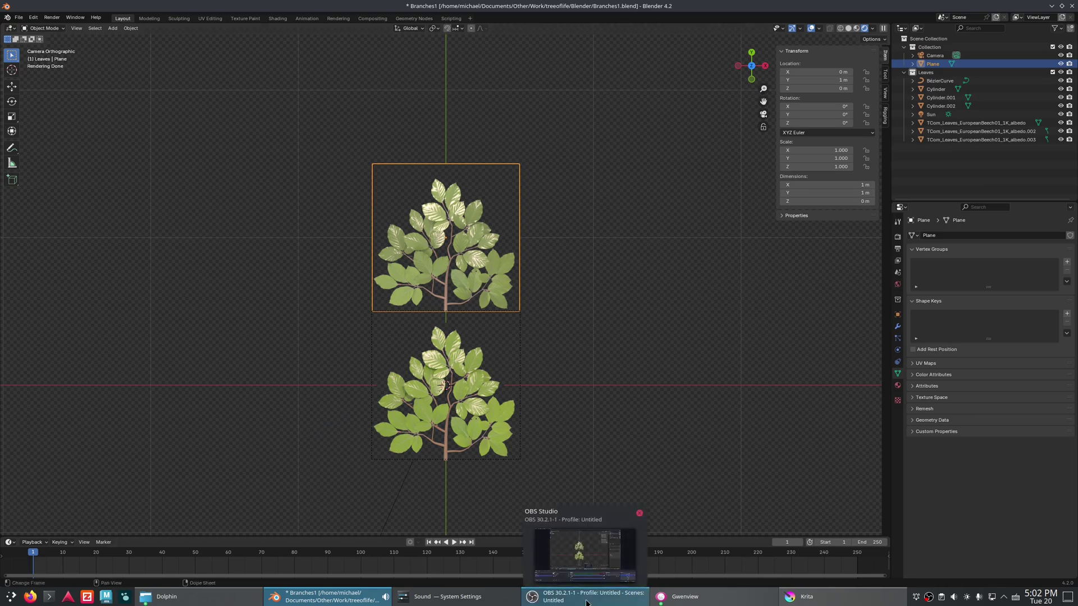